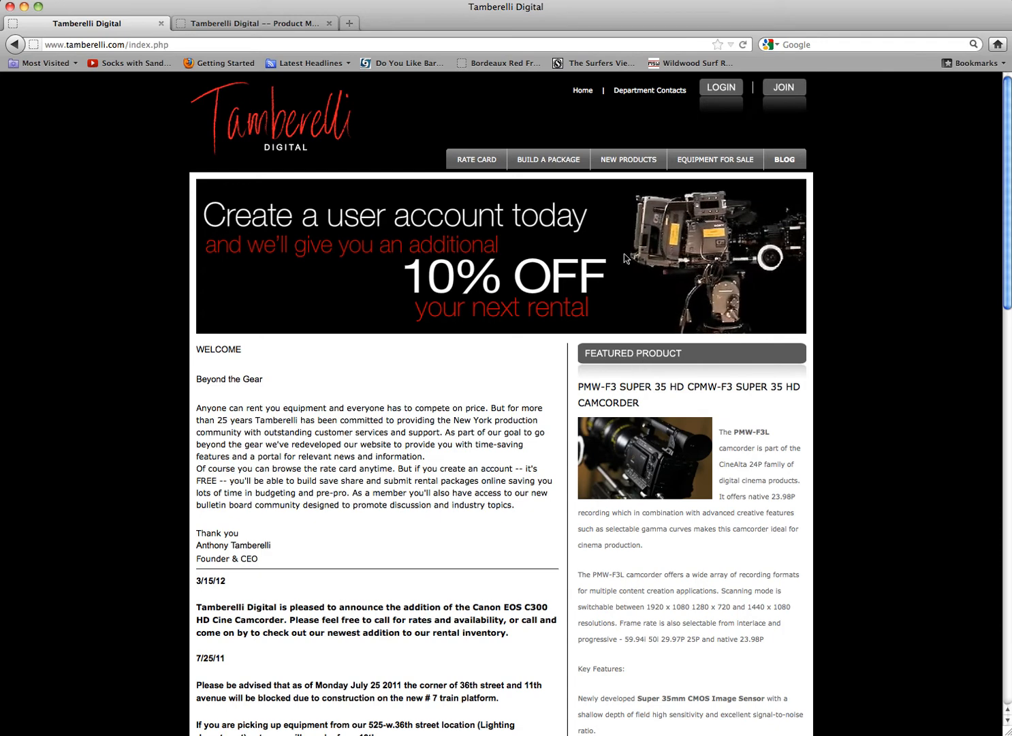
- Open the camera rate card and view the HI DEF CAMERA listing
mouse_move(477, 161)
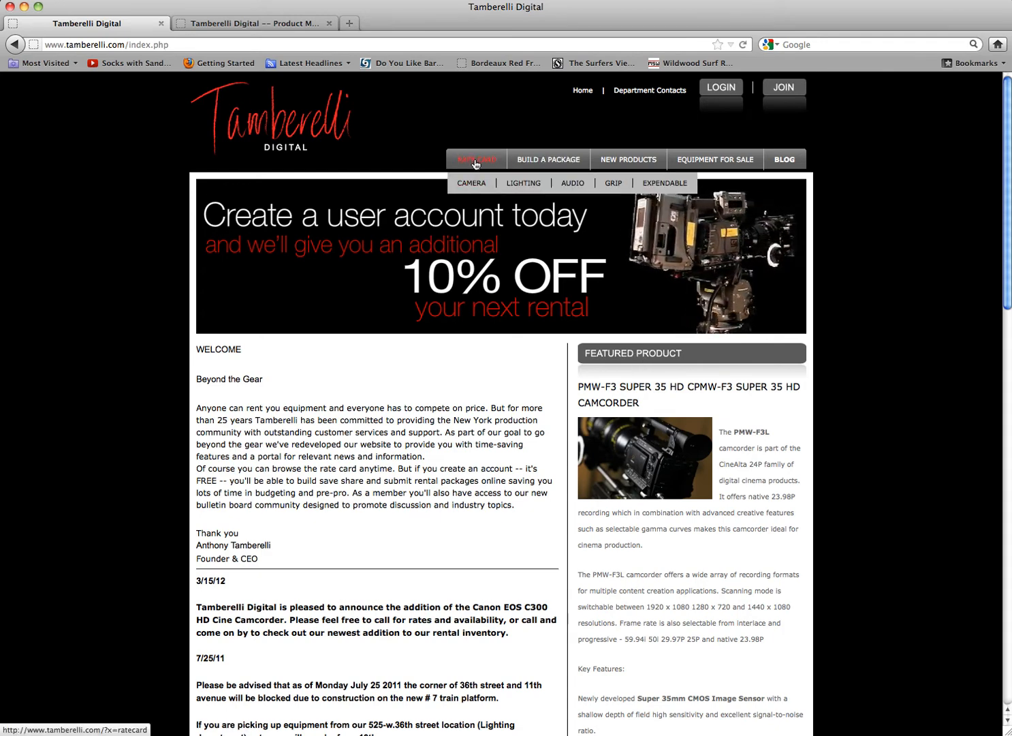
click(473, 183)
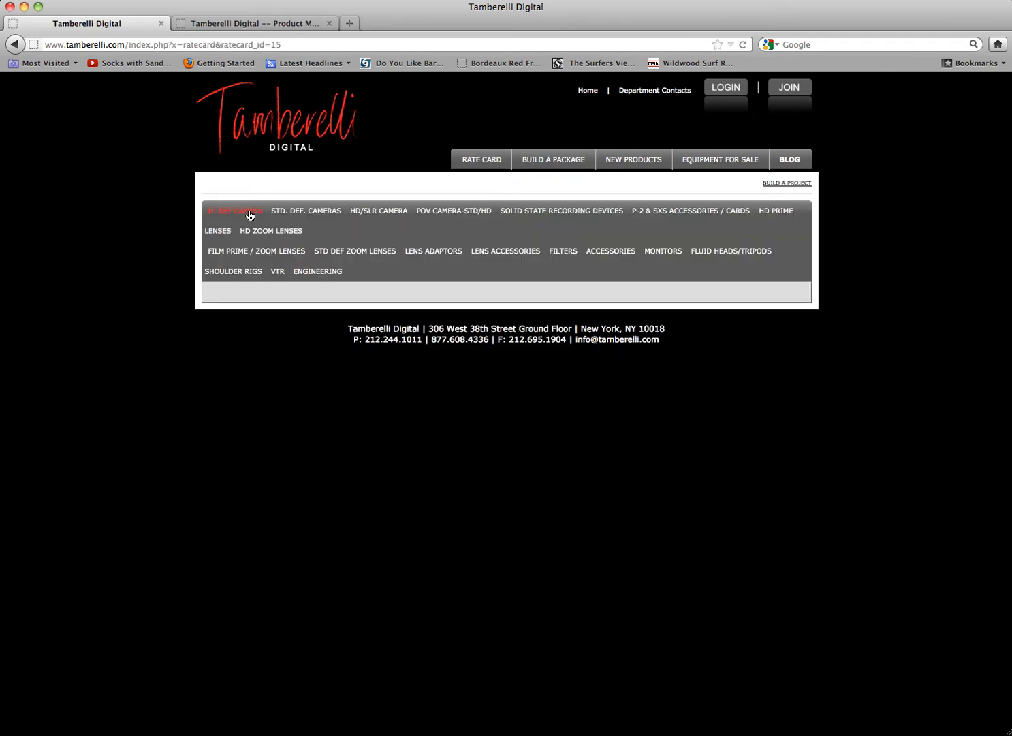
click(247, 213)
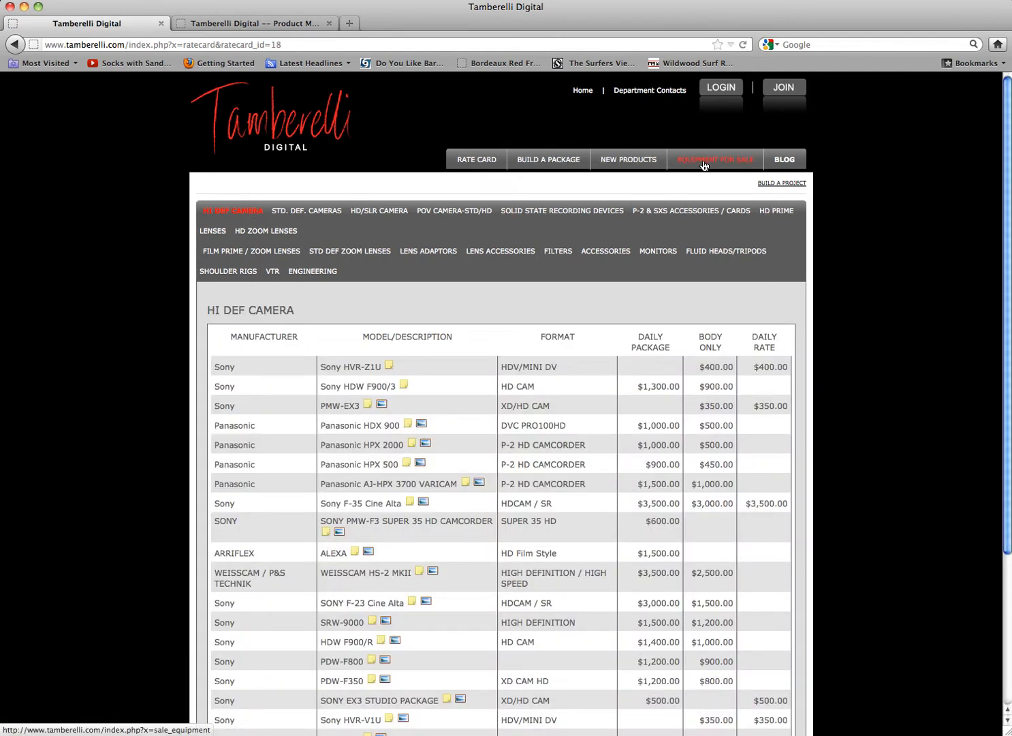
- Review the home page's welcome text and the staff list under Department Contacts, ending back on the home page
click(583, 92)
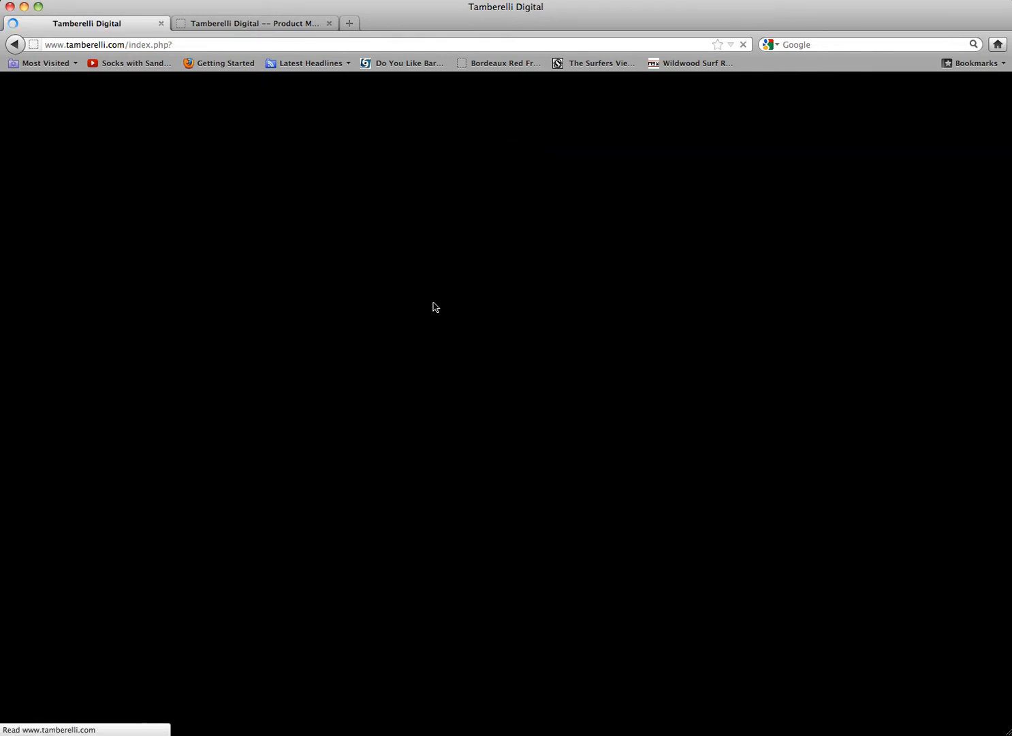
drag(196, 376, 399, 591)
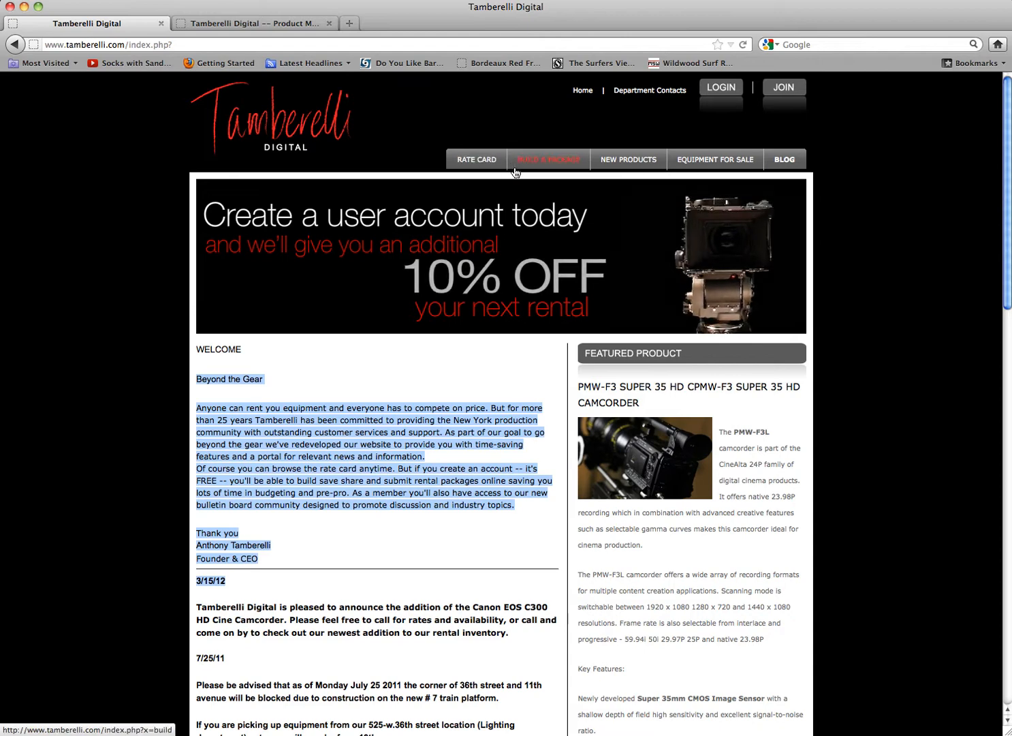
click(651, 91)
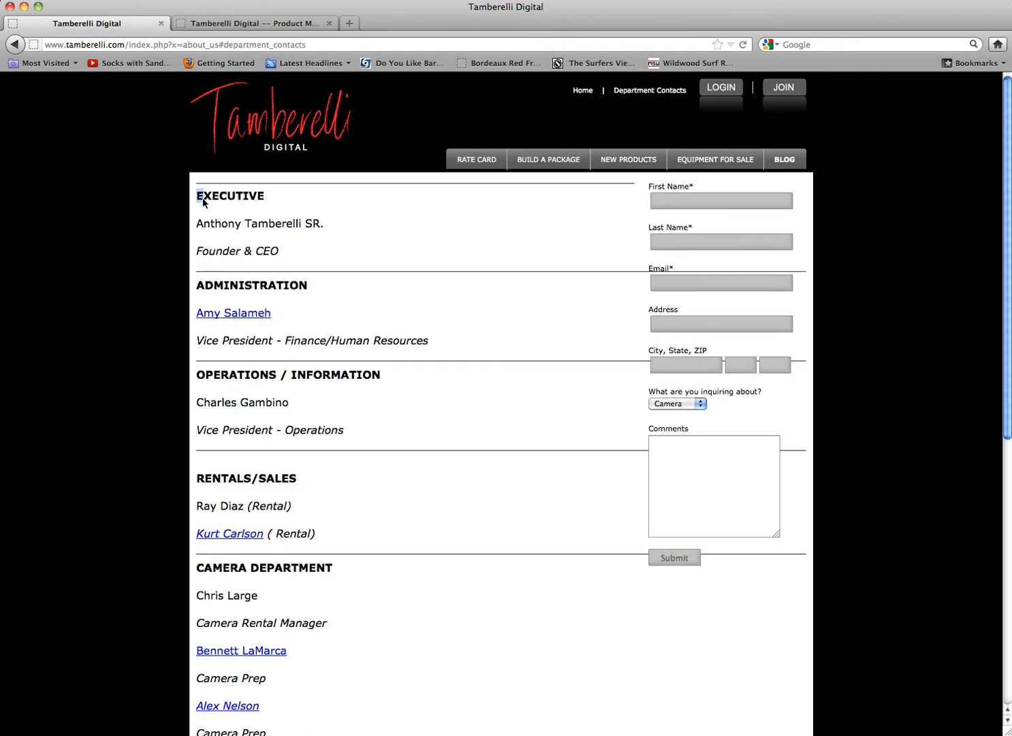
drag(197, 198, 432, 642)
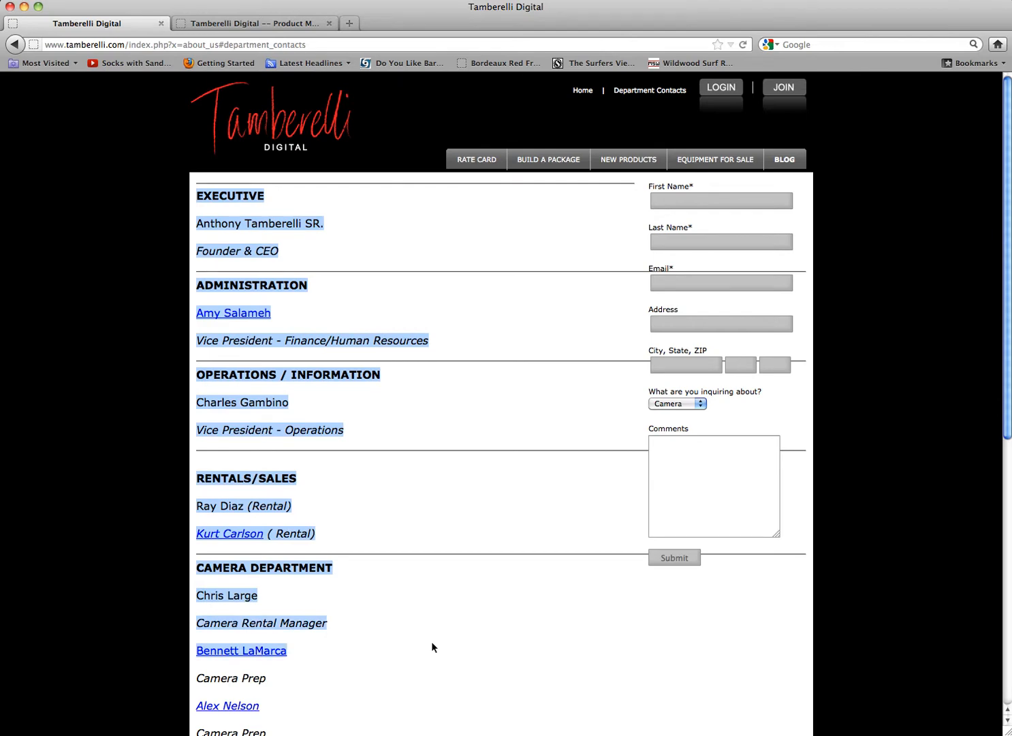
click(431, 615)
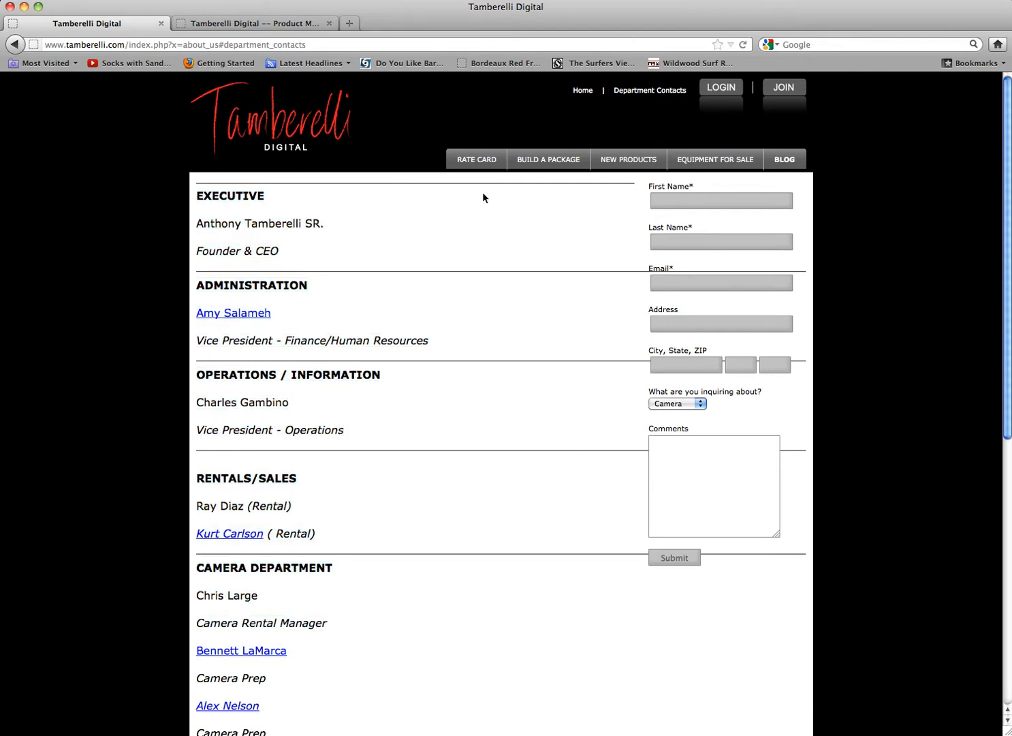
click(298, 131)
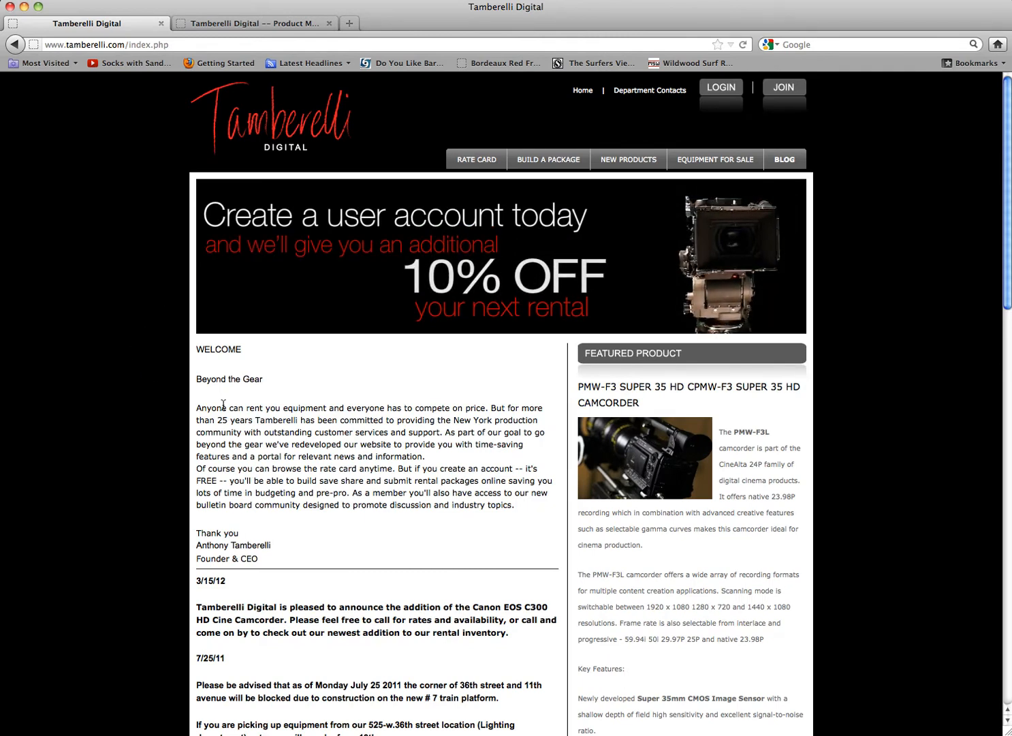
- Switch to the product management site, open the Camera category, and review the dashboard's recently updated or added products
click(220, 25)
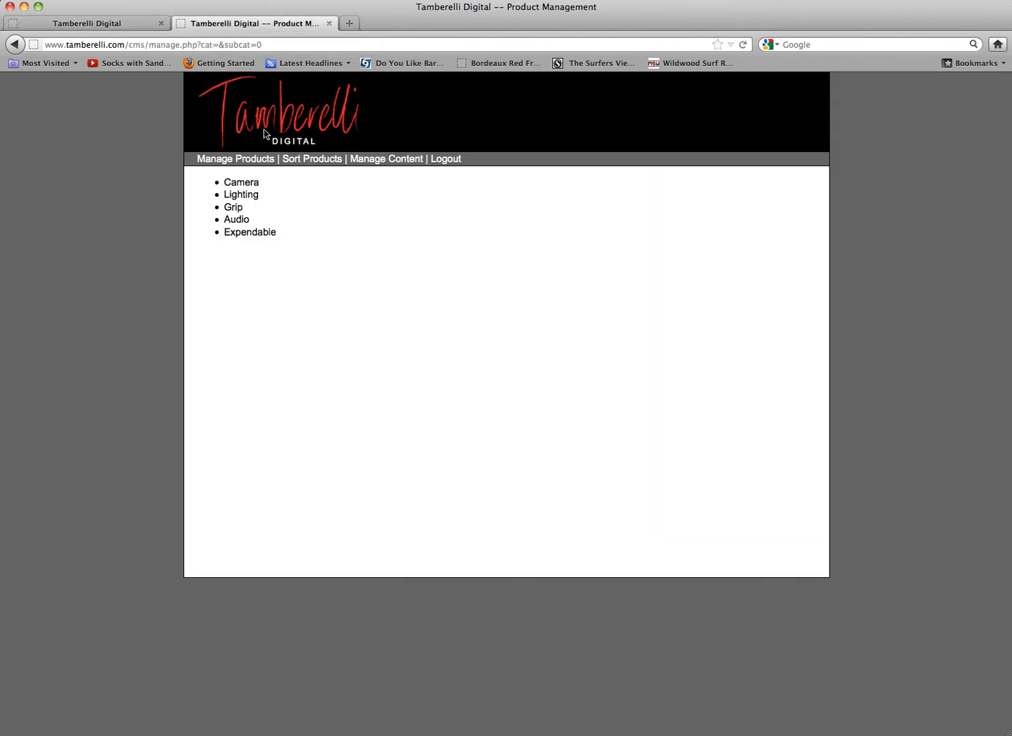
click(239, 161)
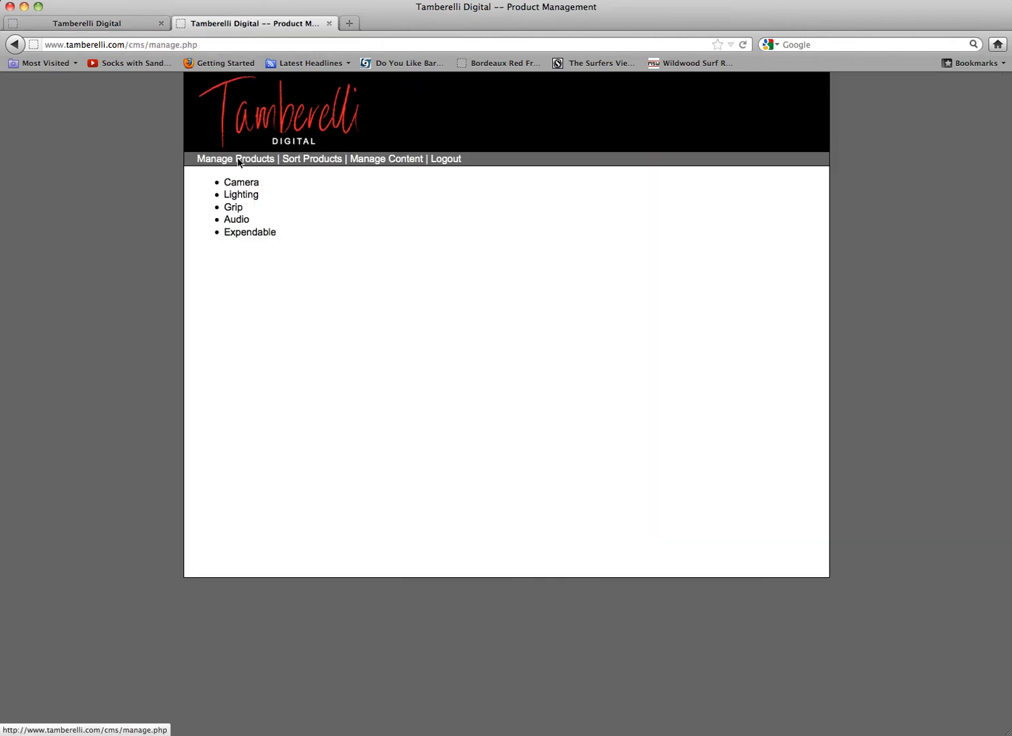
click(241, 182)
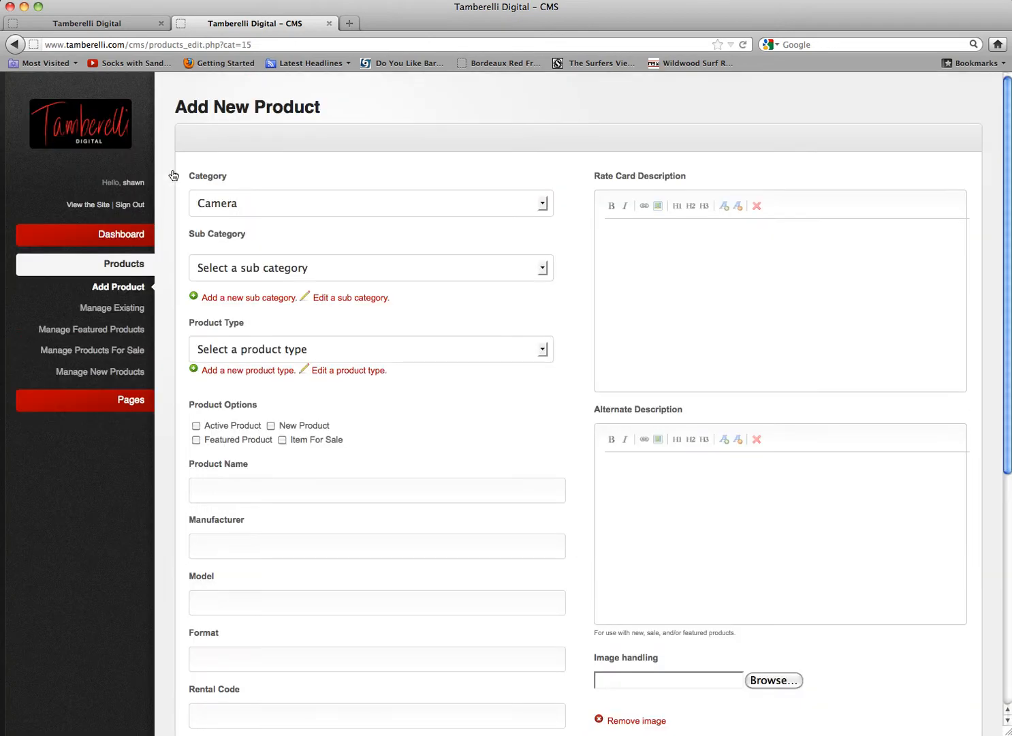
click(47, 234)
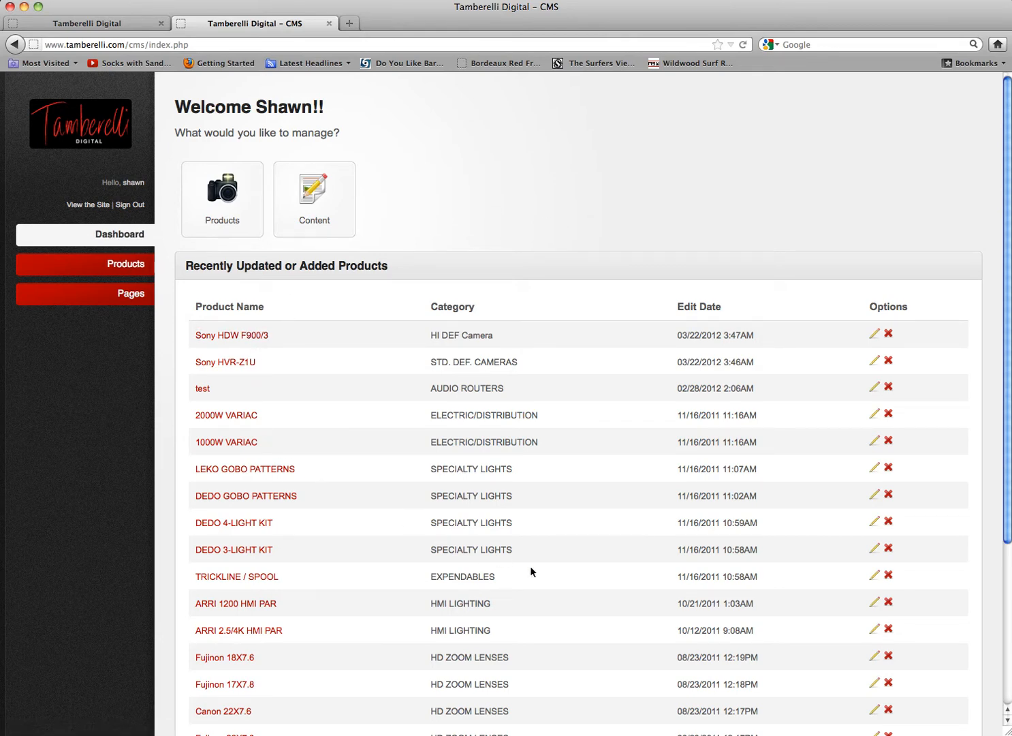
drag(526, 641, 177, 336)
click(352, 389)
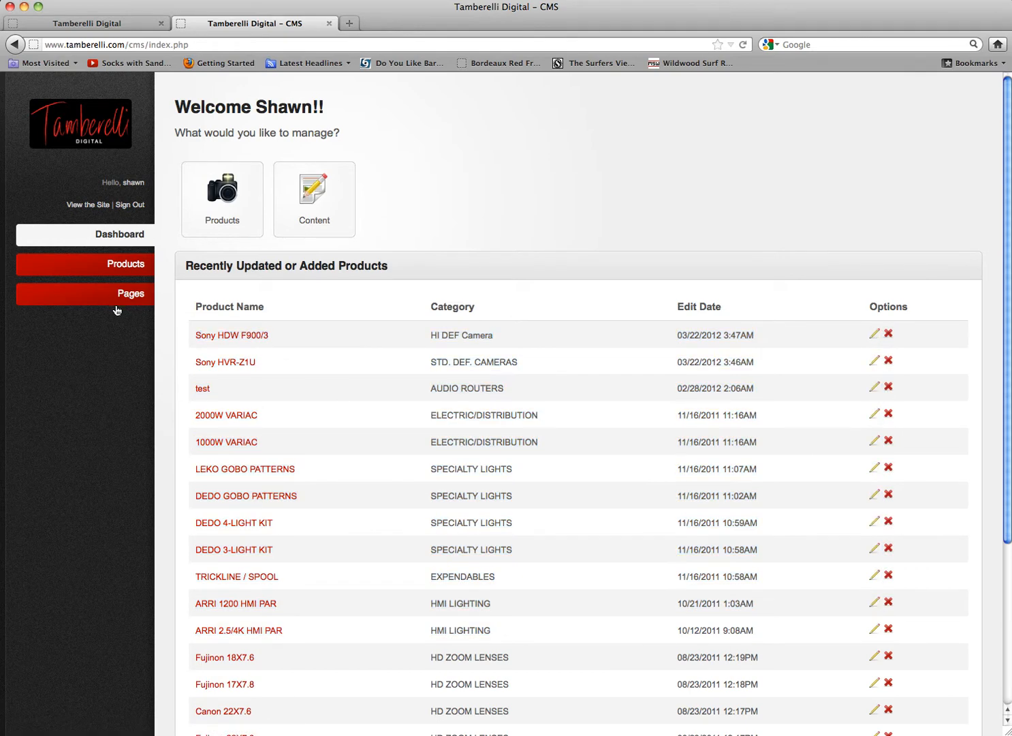
- View the list for managing products for sale, and go back through Manage Products to the Camera product form
click(121, 266)
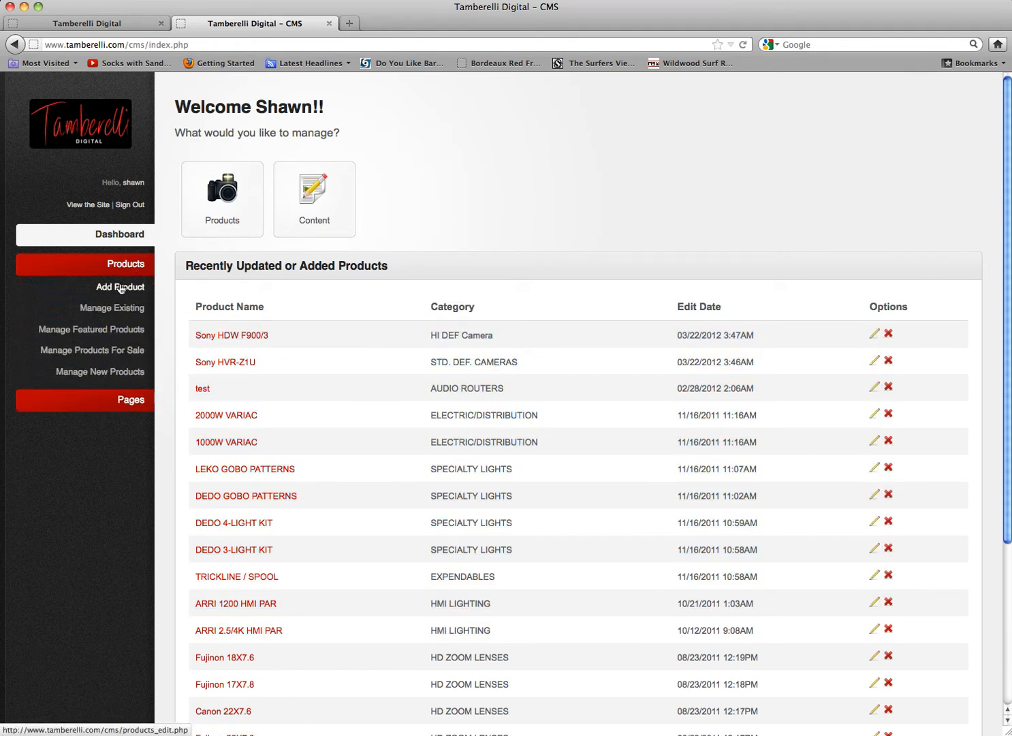
click(118, 351)
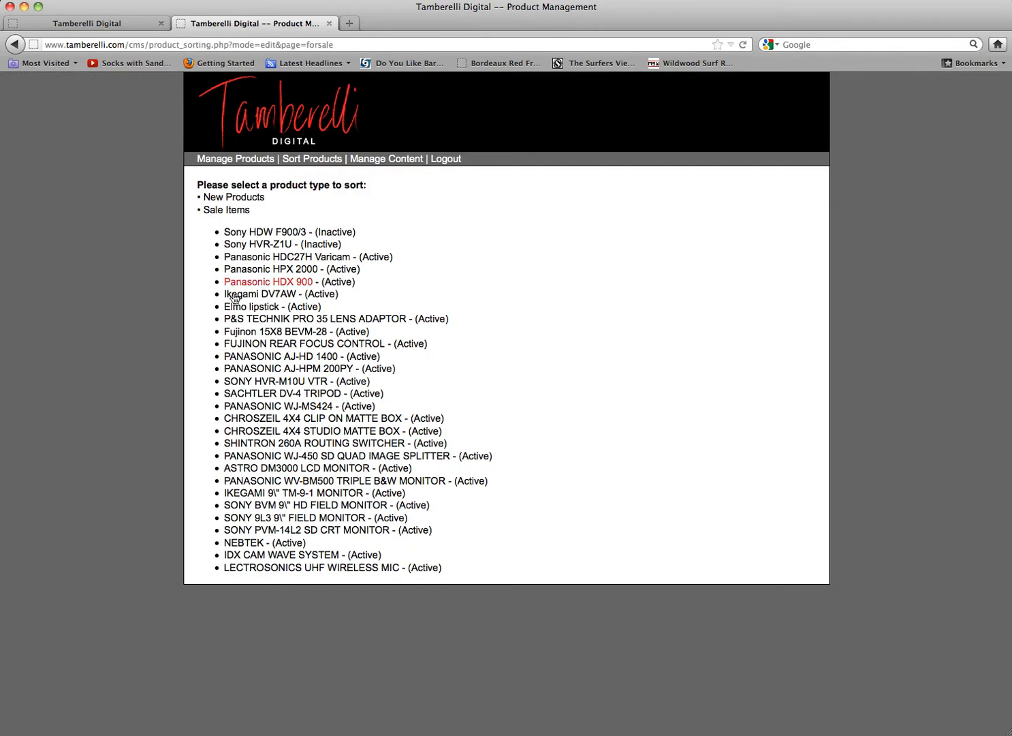
click(224, 162)
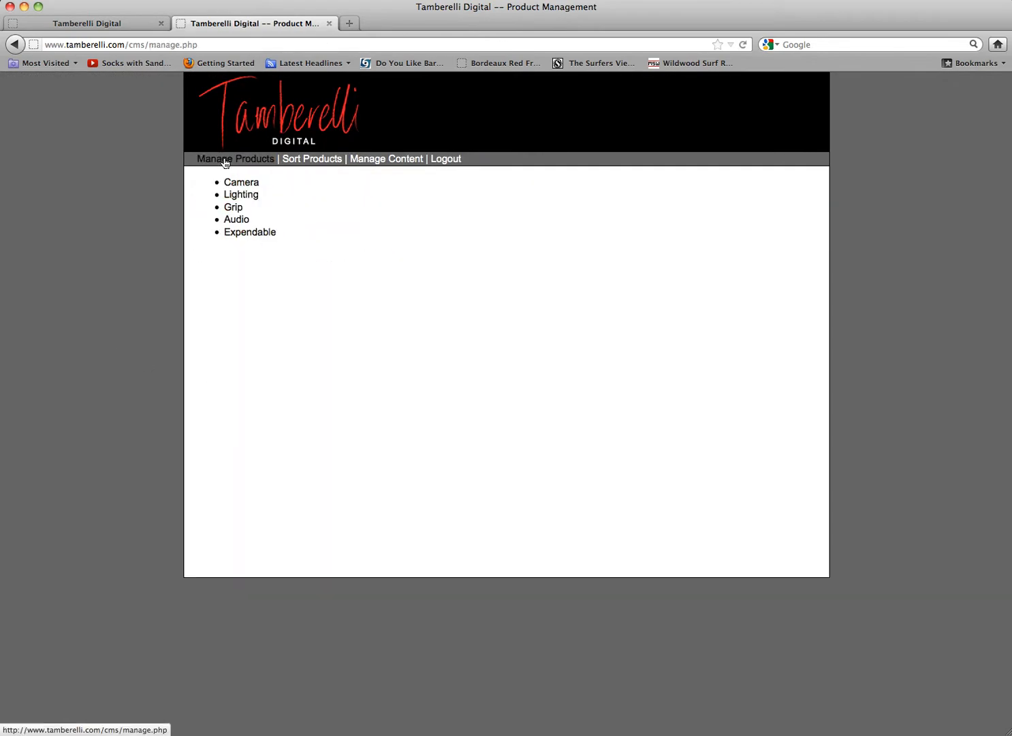
click(240, 183)
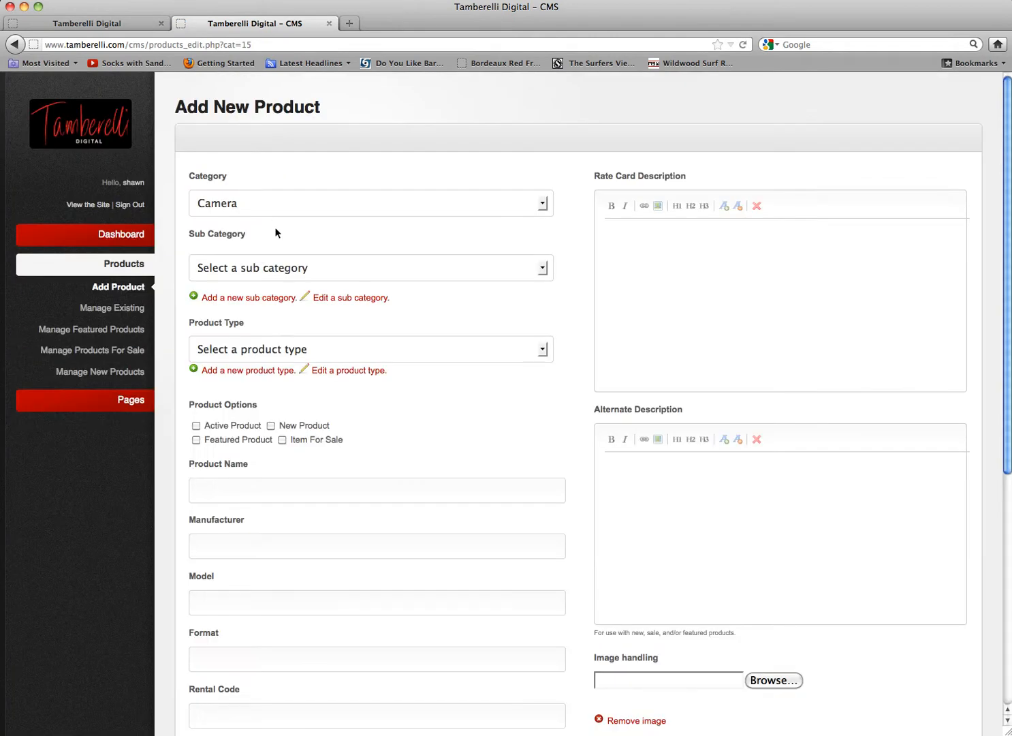
- Look over the content editors for the Home and About Us pages and return to the dashboard
click(117, 236)
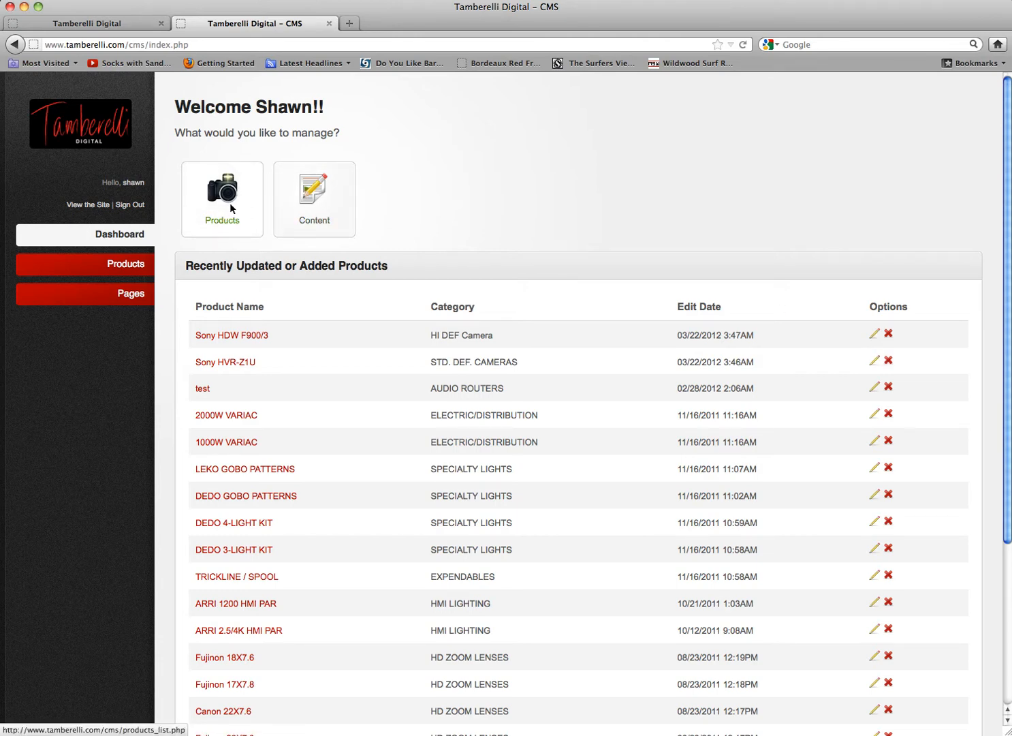
click(125, 266)
click(312, 198)
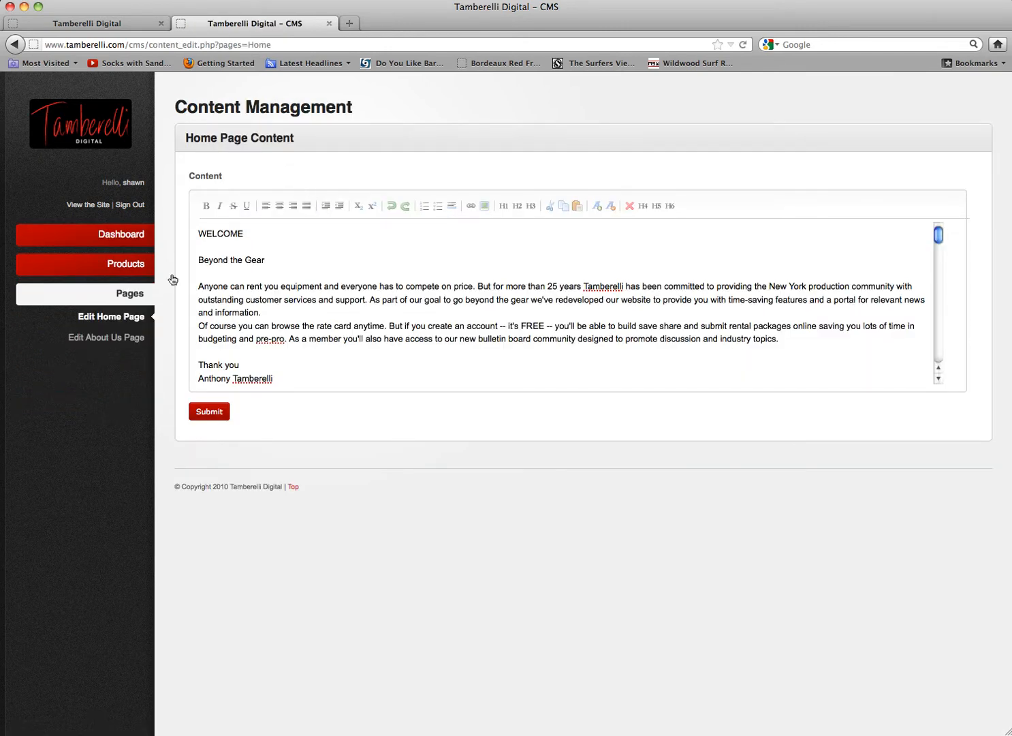
click(118, 338)
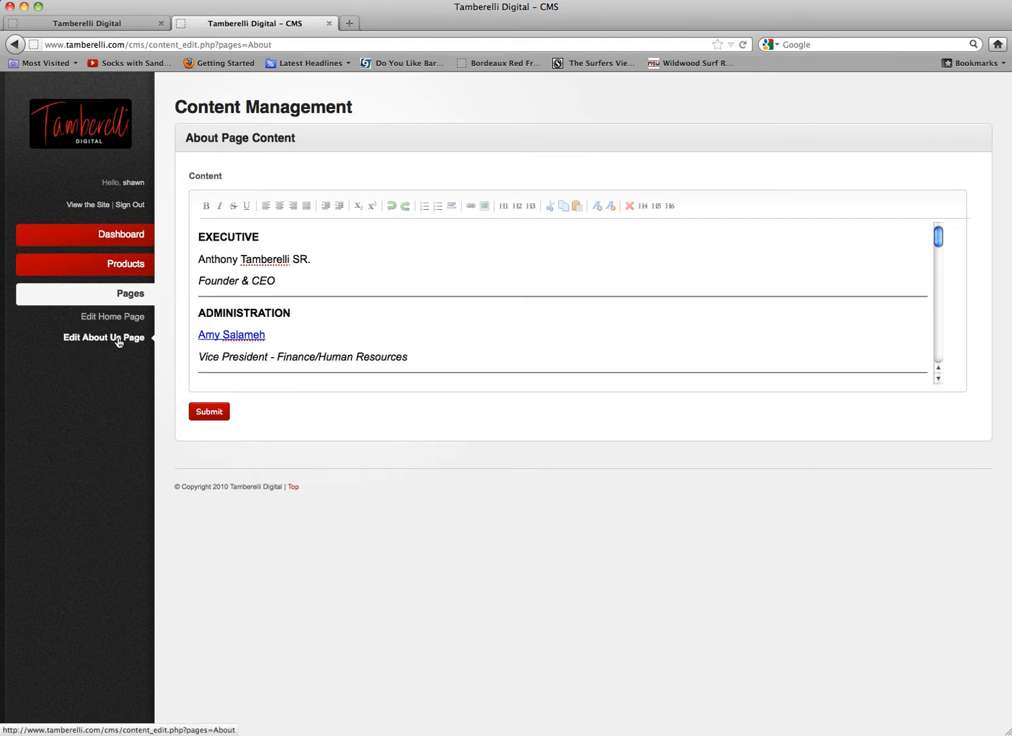
click(123, 317)
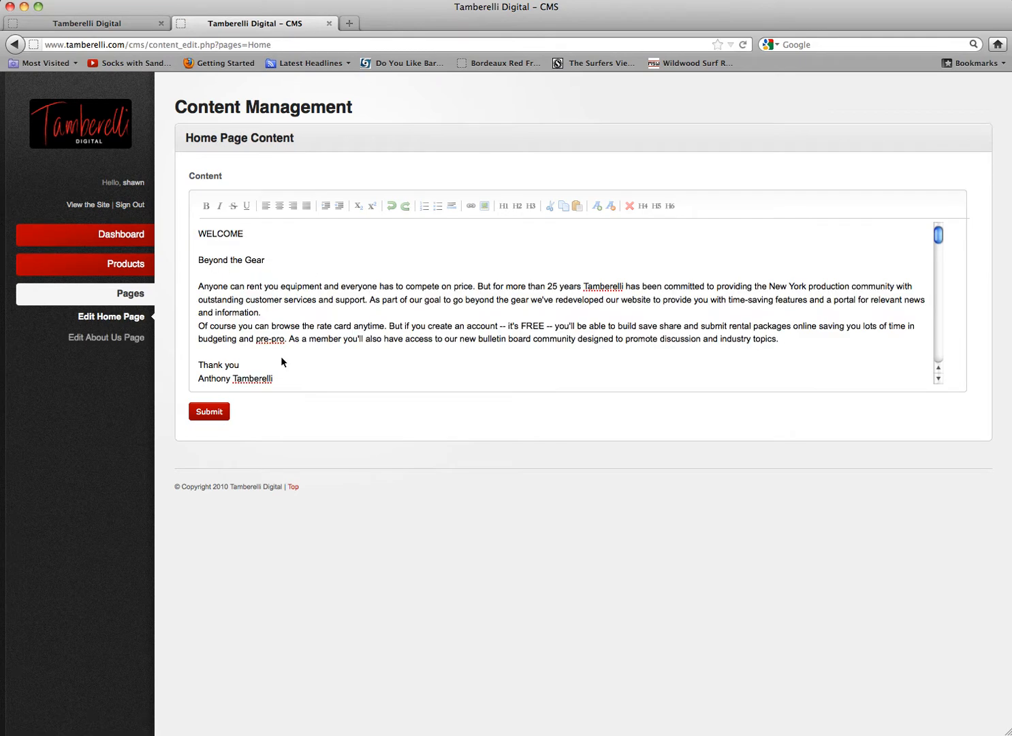
click(108, 234)
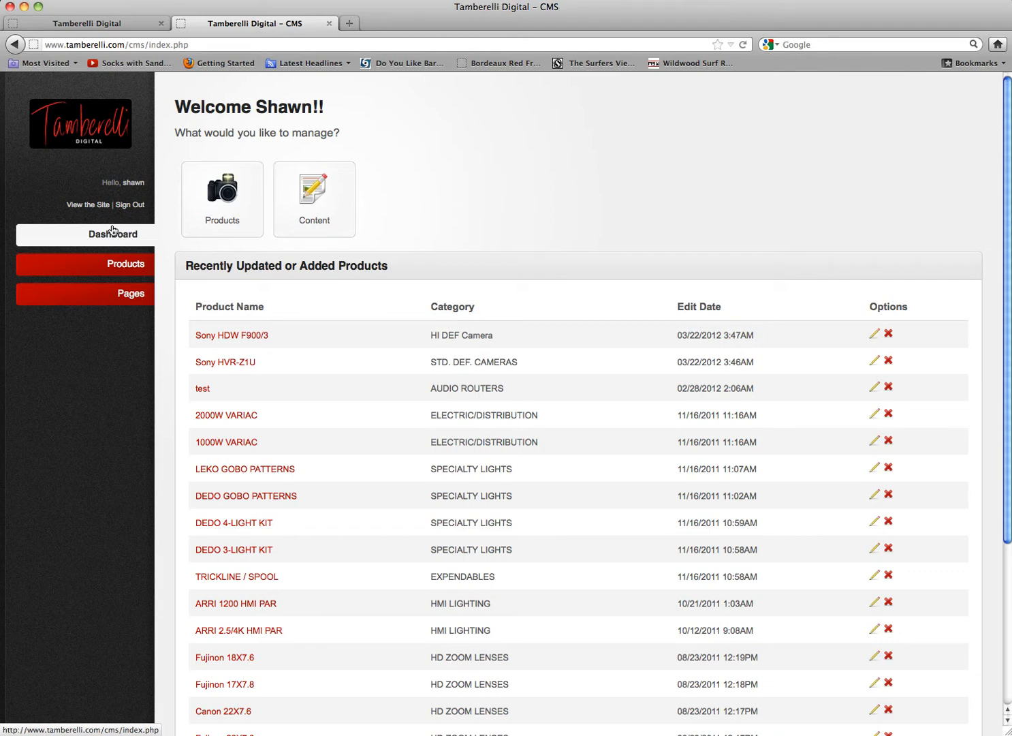
- Check the public home page and open a blank form for adding a new product in the CMS
click(119, 22)
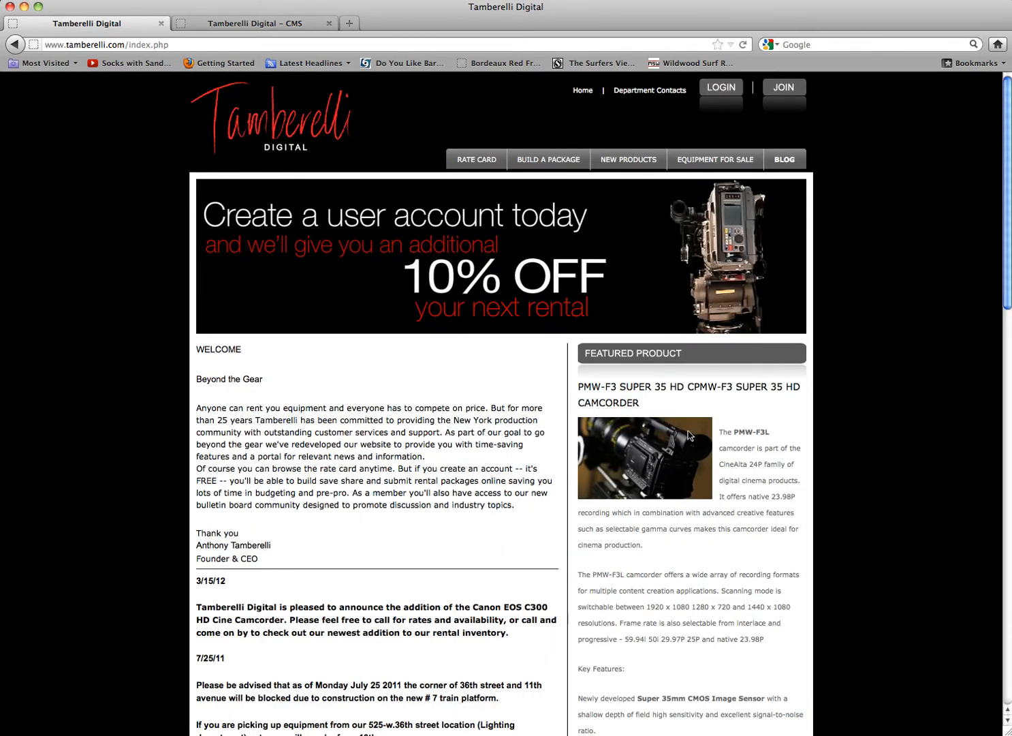
click(236, 24)
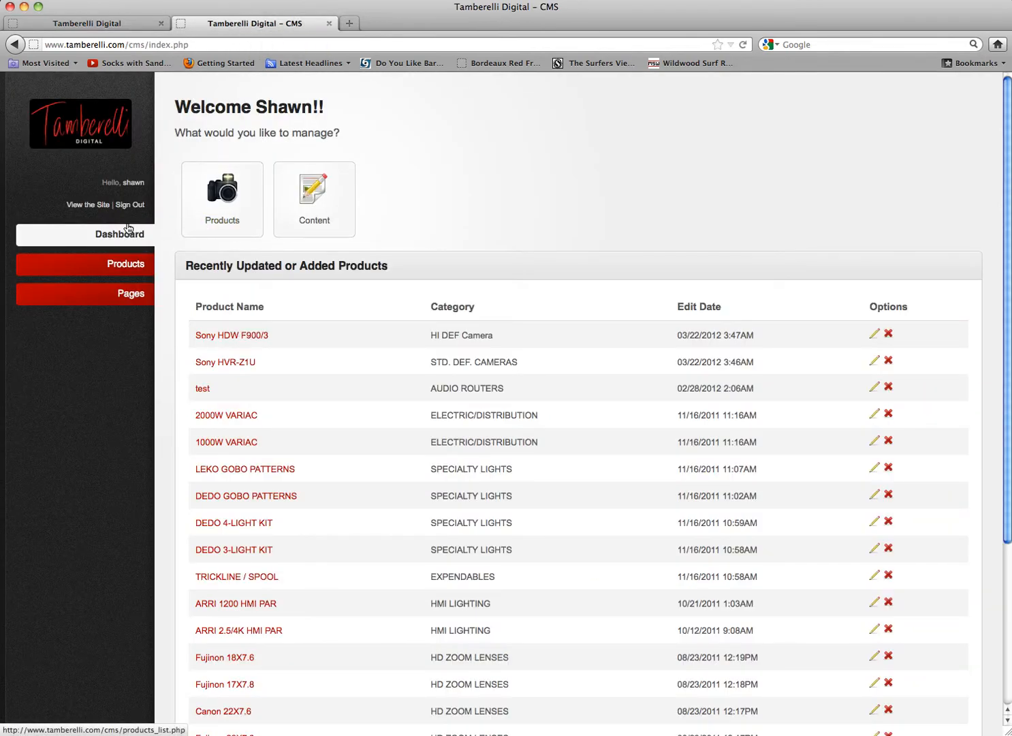
click(126, 266)
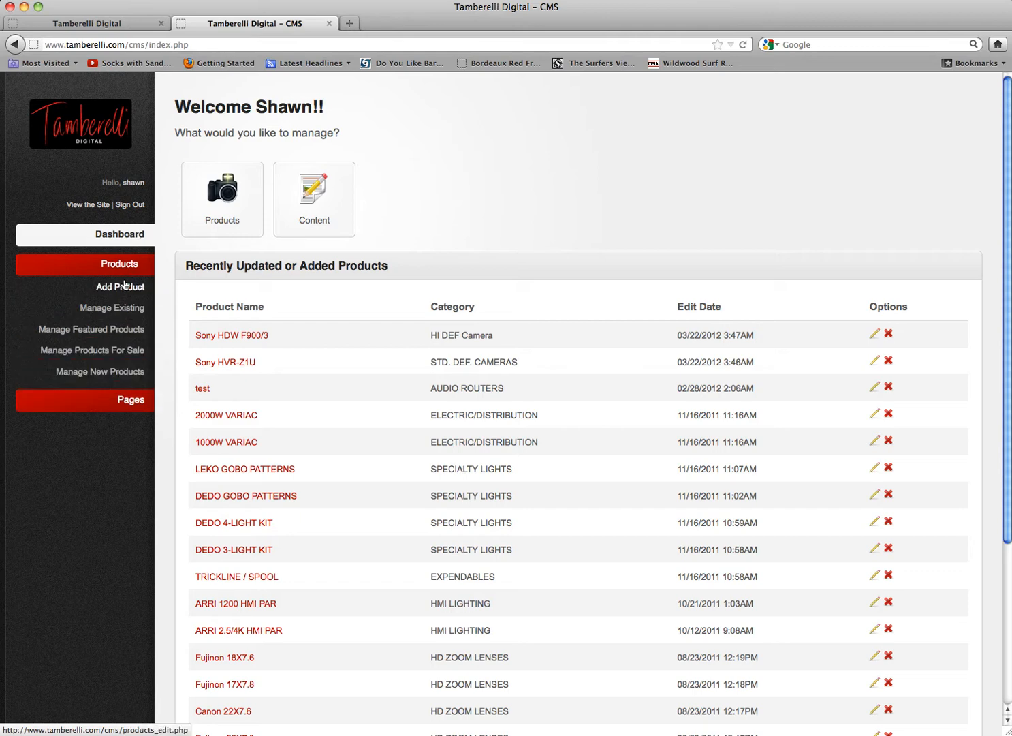
click(128, 289)
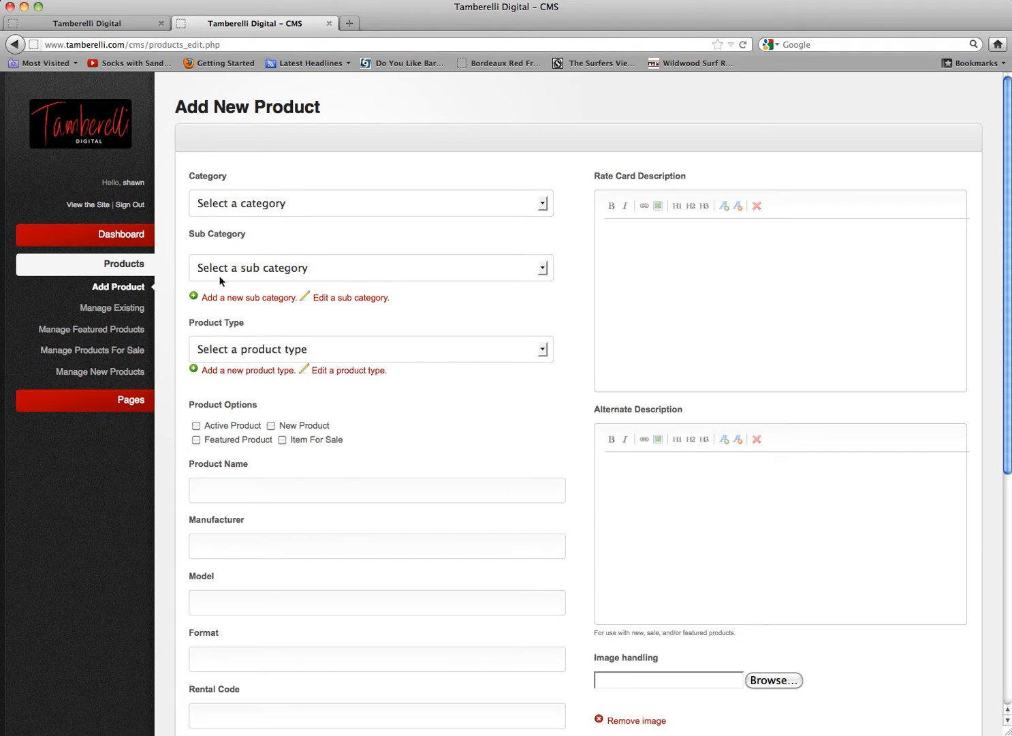
- Assign the new product to the Camera category and the HI DEF Camera sub category, and check the available product types
click(539, 204)
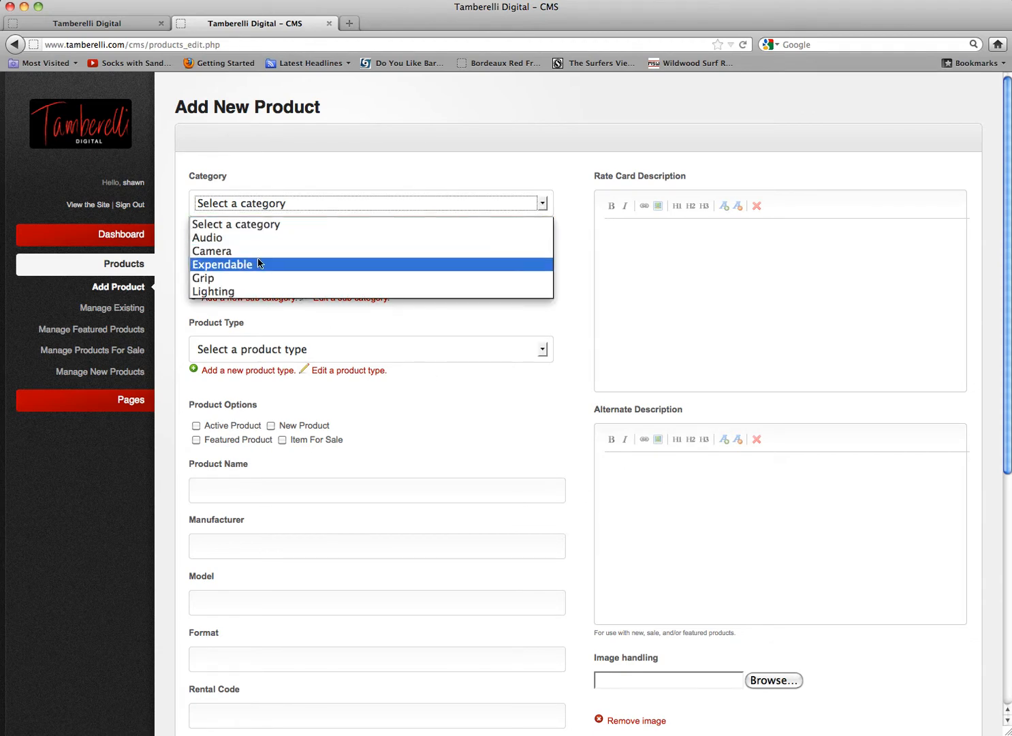
key(Escape)
key(Down)
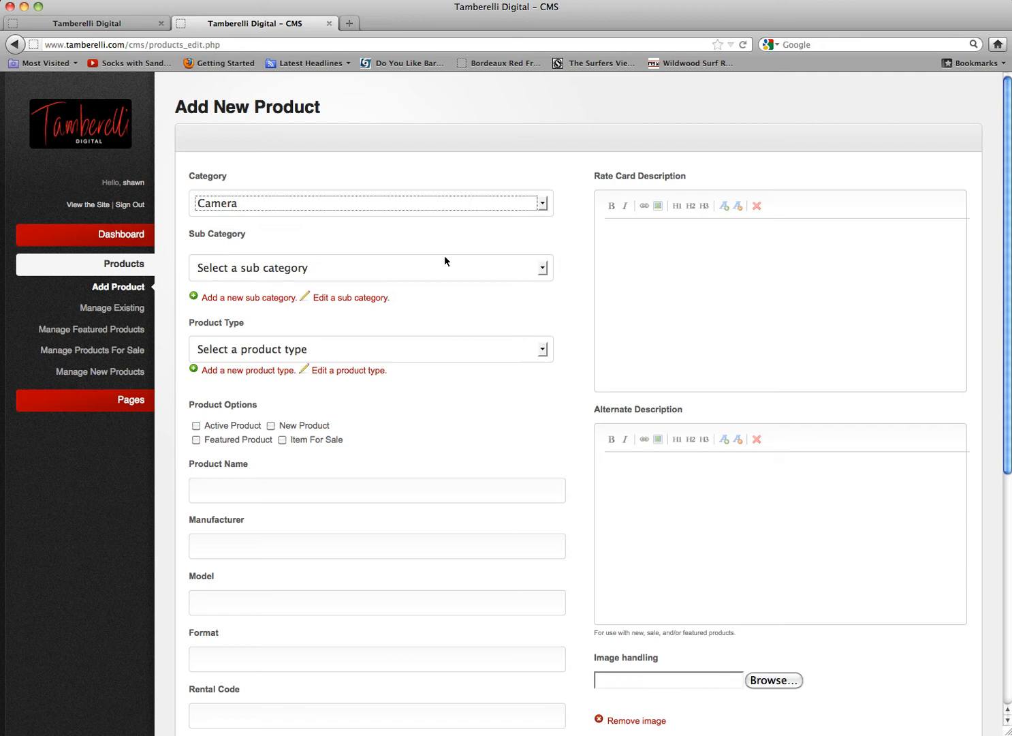
click(542, 267)
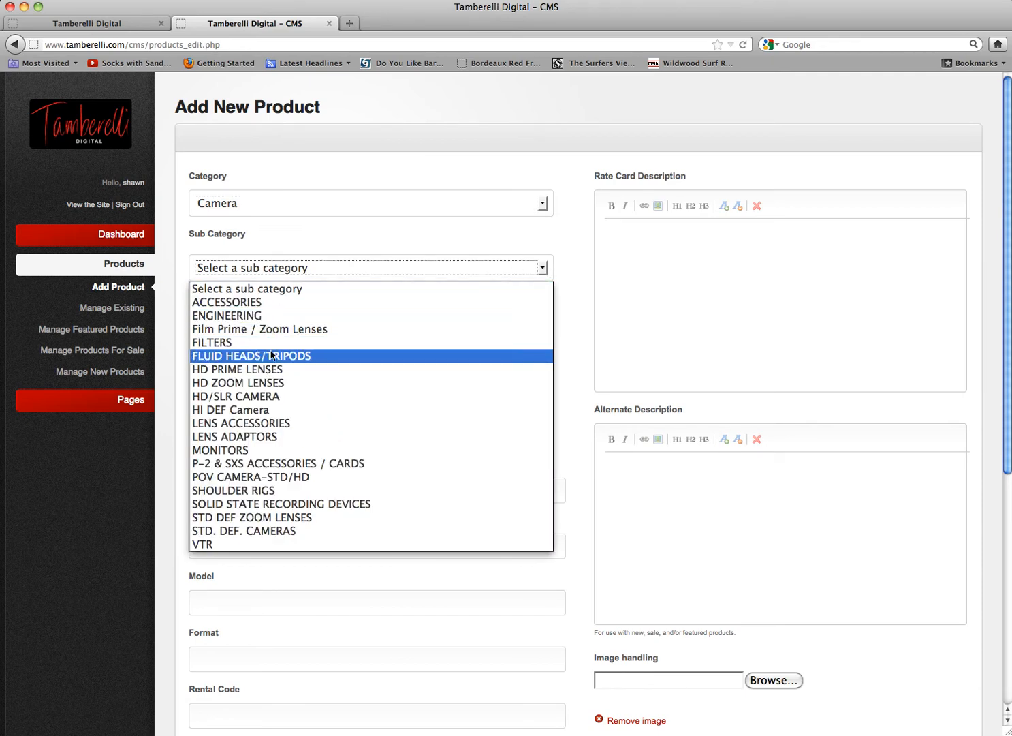
click(258, 409)
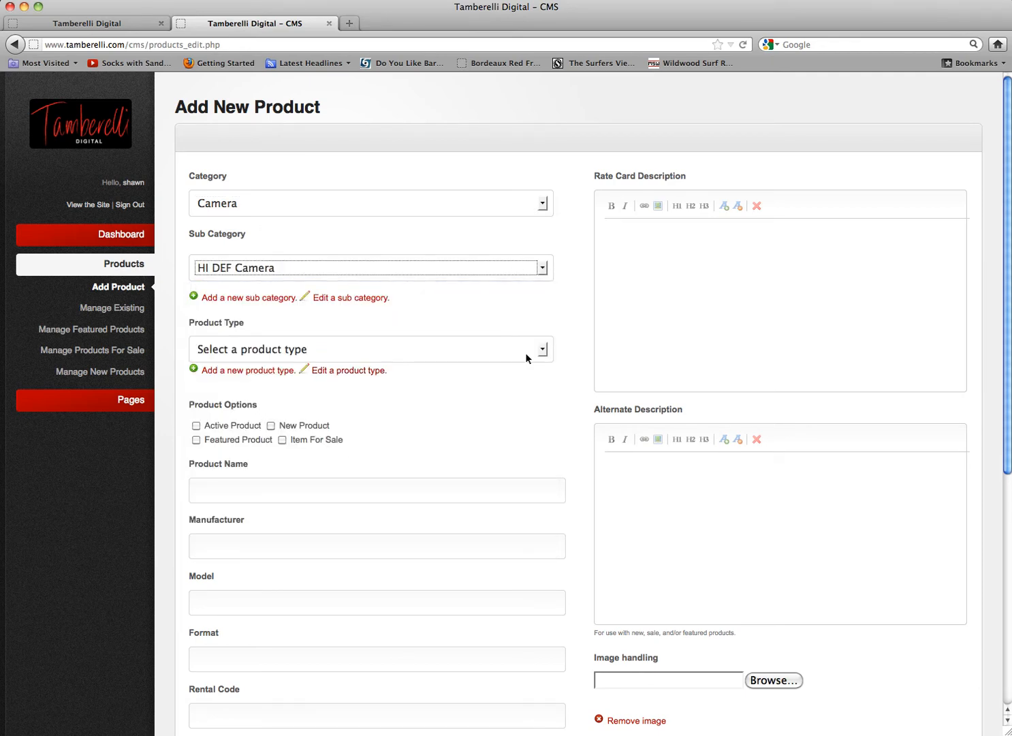
click(543, 350)
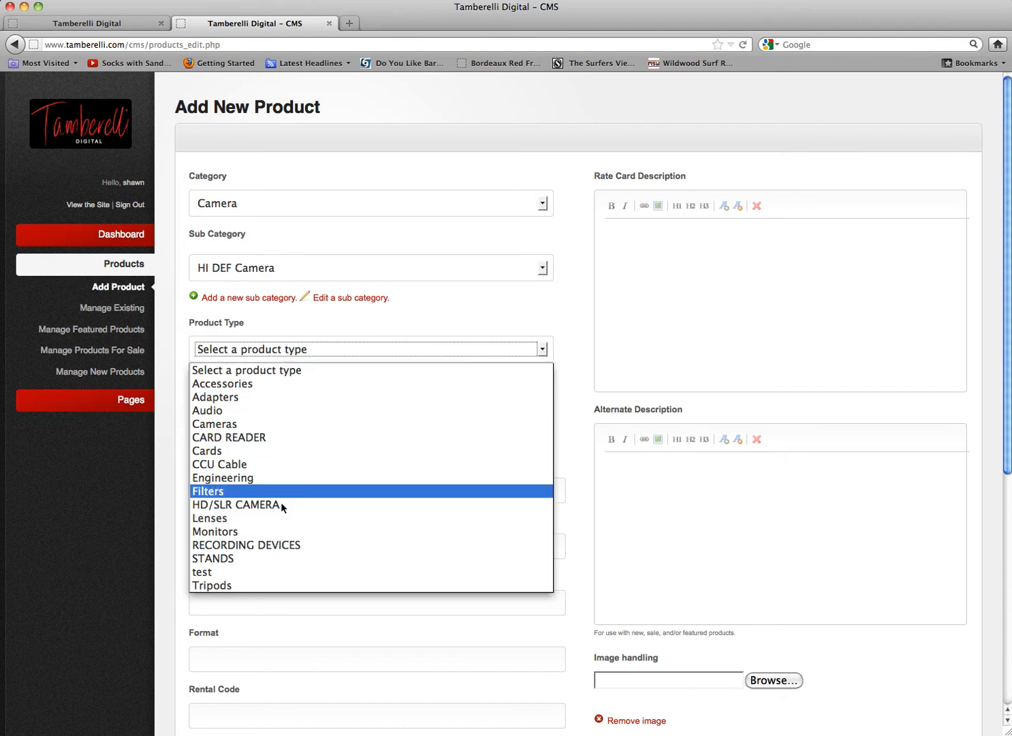
click(521, 309)
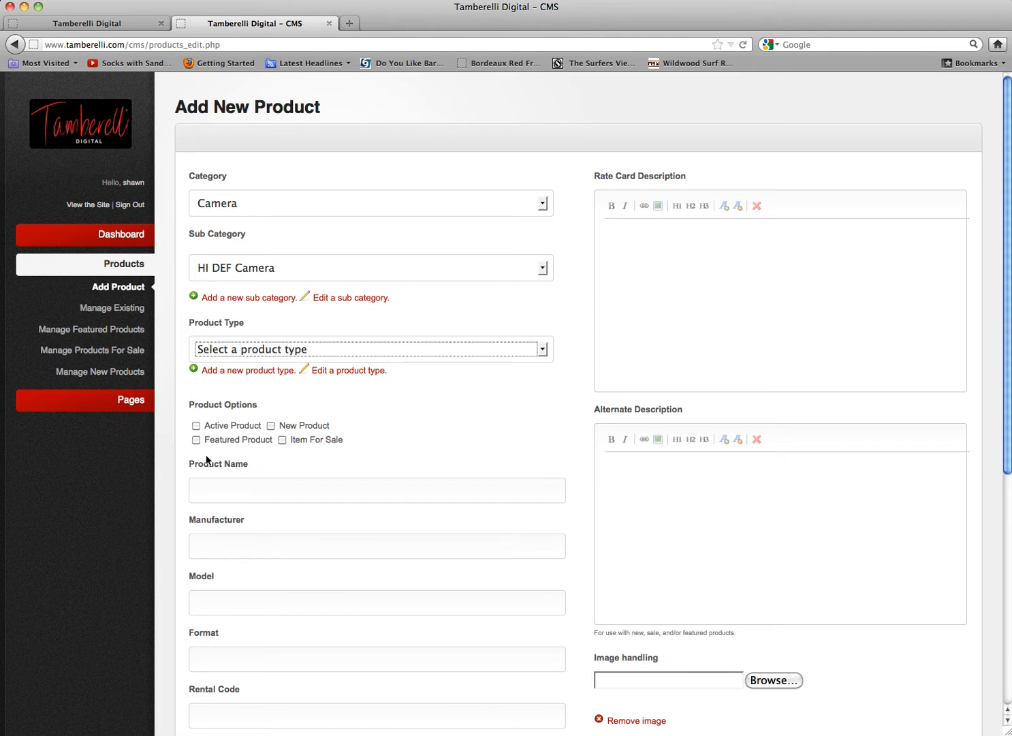
- Mark the product as Active Product, New Product and Featured Product
click(196, 425)
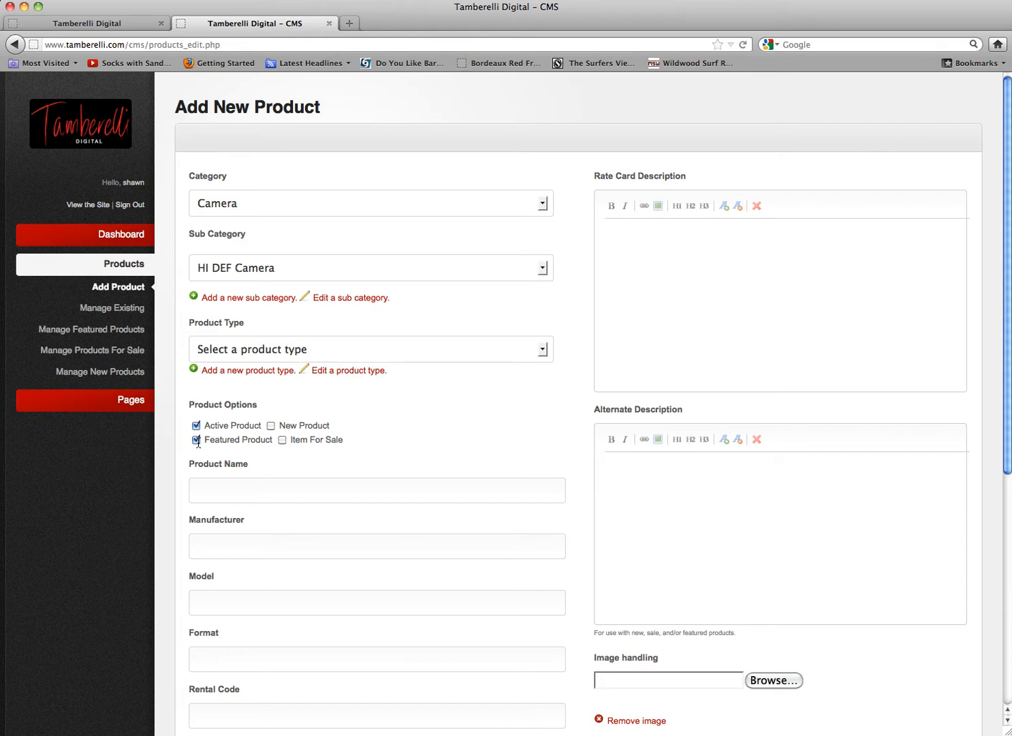
drag(271, 440, 212, 441)
click(276, 463)
- Name the new product Canon EOS C300 and set its manufacturer to Canon
click(283, 488)
text(Cano)
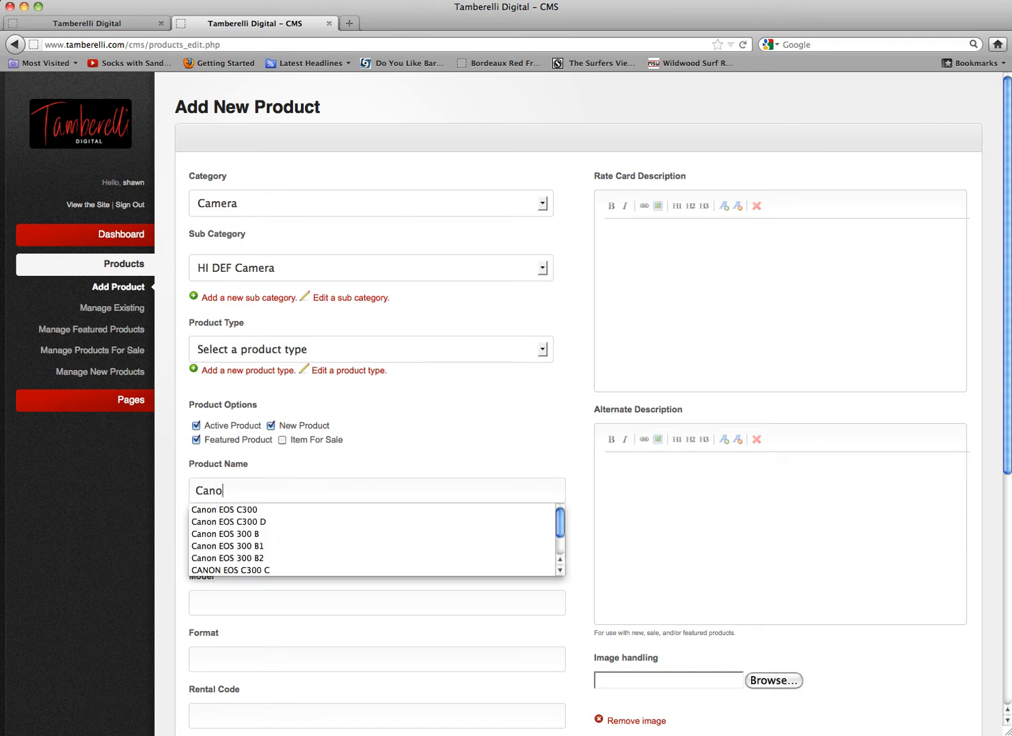
text(n)
key(Down)
key(Return)
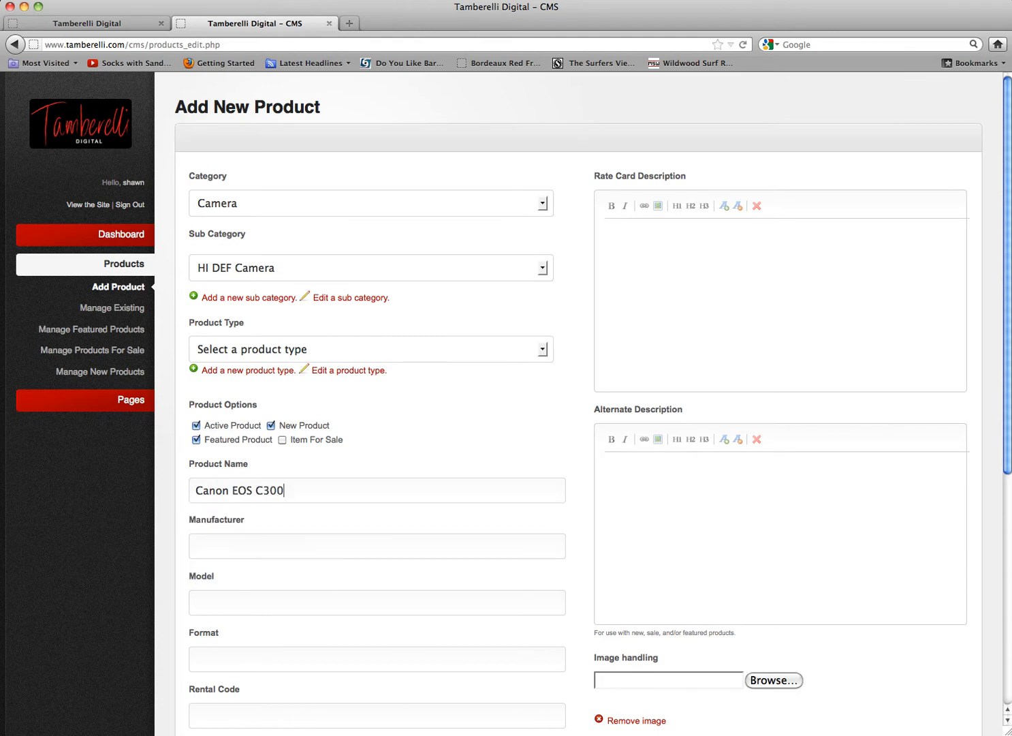
click(248, 546)
text(Canon)
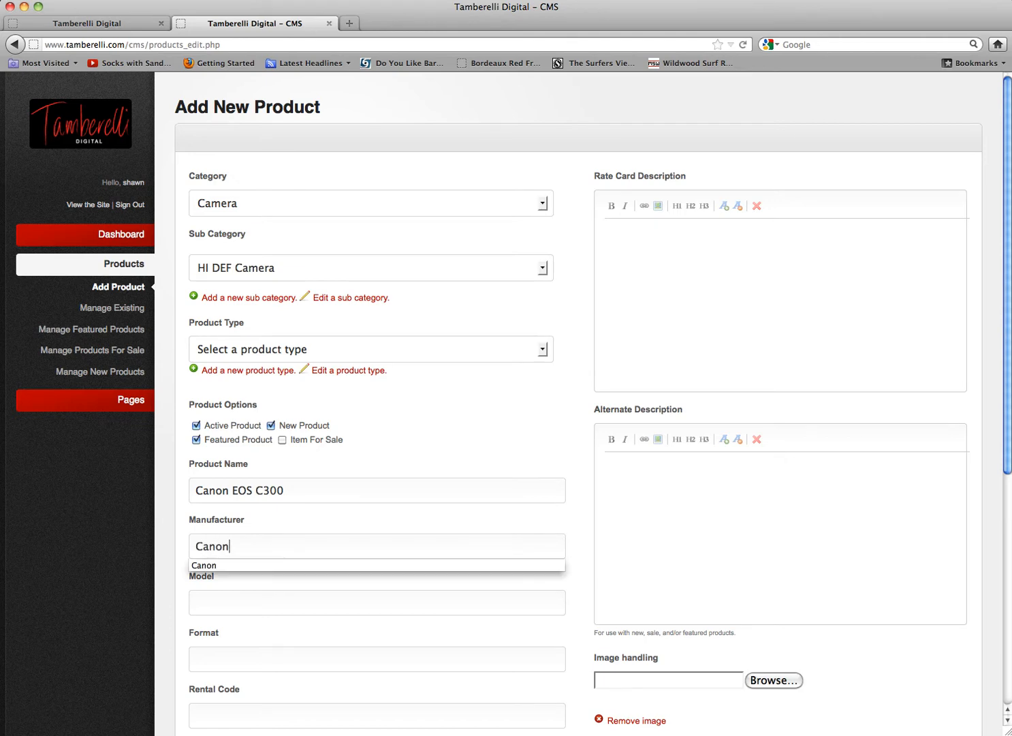
key(Tab)
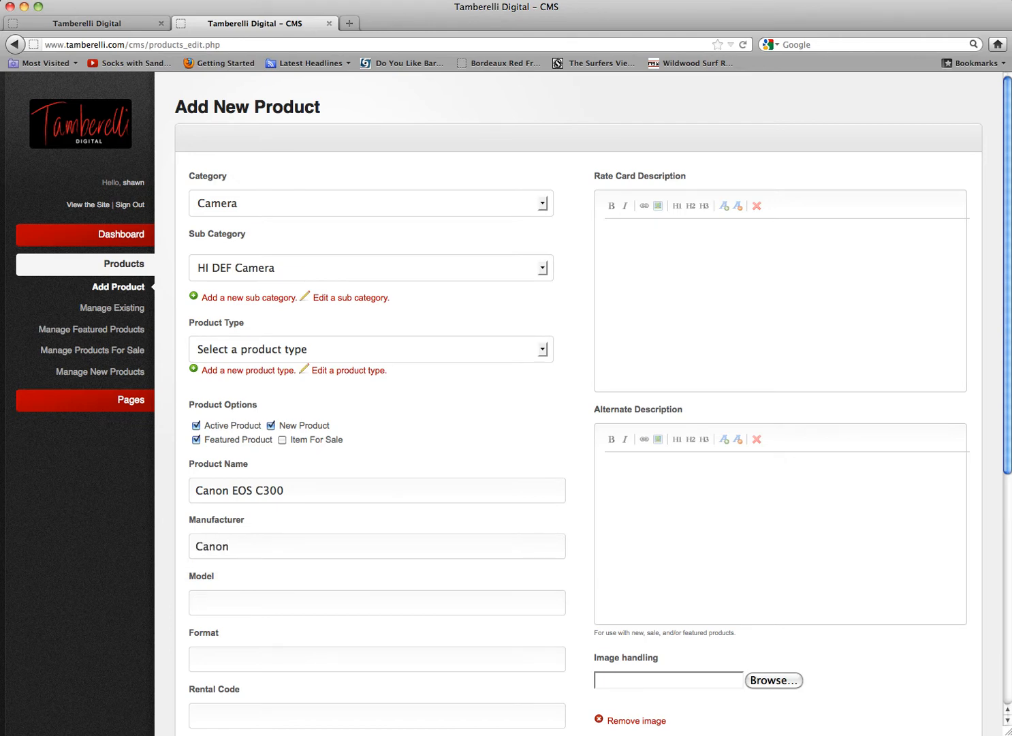
- Set the product's model to EOS 300 and its format to High Definition
text(EOS 300)
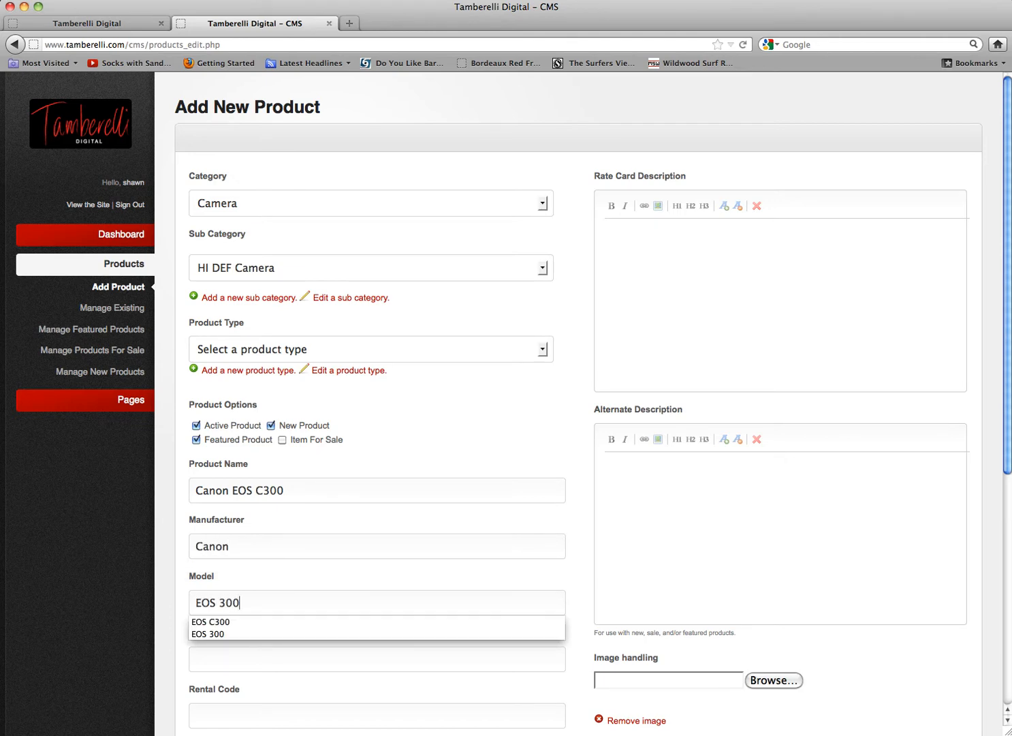
key(Tab)
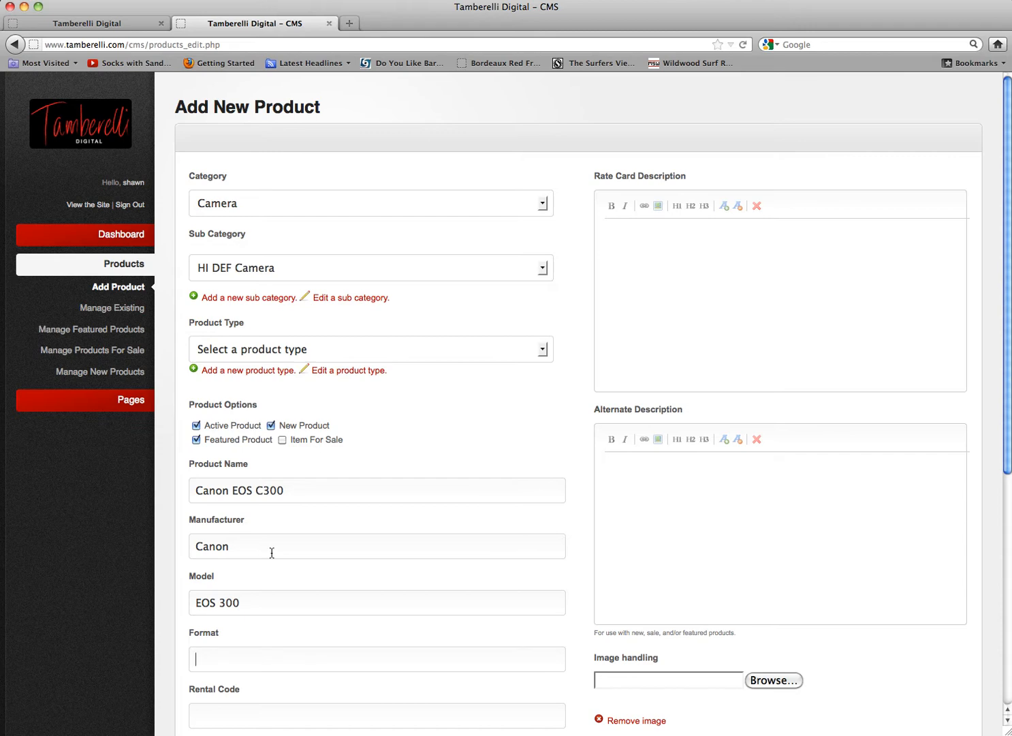
text(hi)
key(Down)
key(Return)
- Set the product's daily rate to 600.00 and its replacement value to 16,500.00
scroll(337, 630, down, 5)
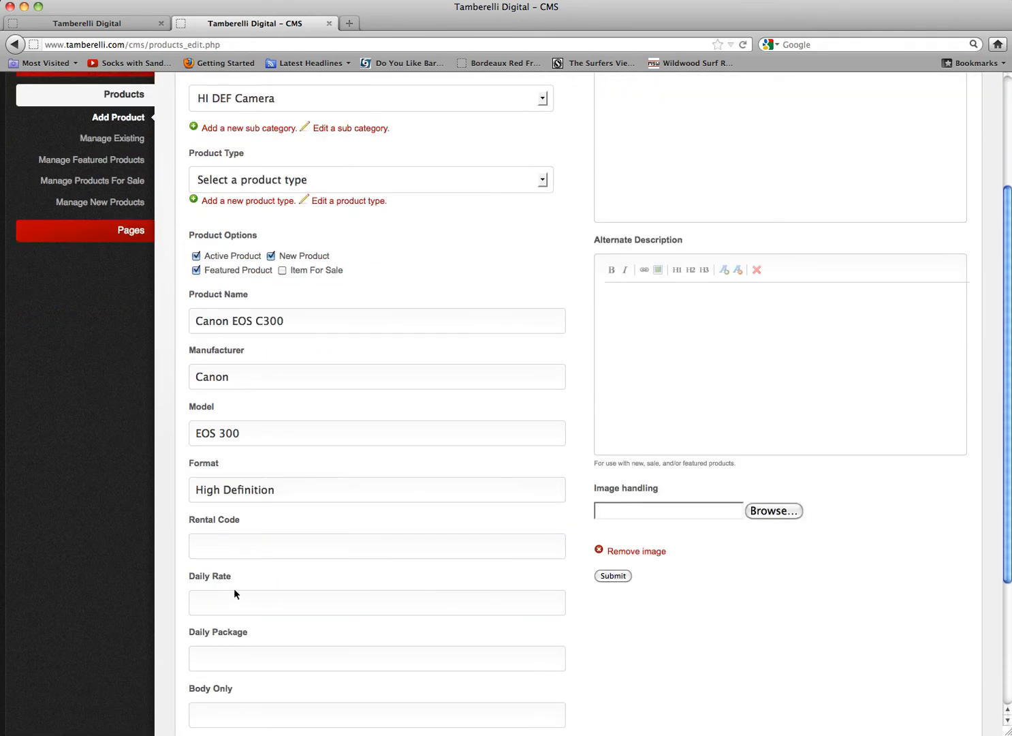
scroll(269, 606, down, 2)
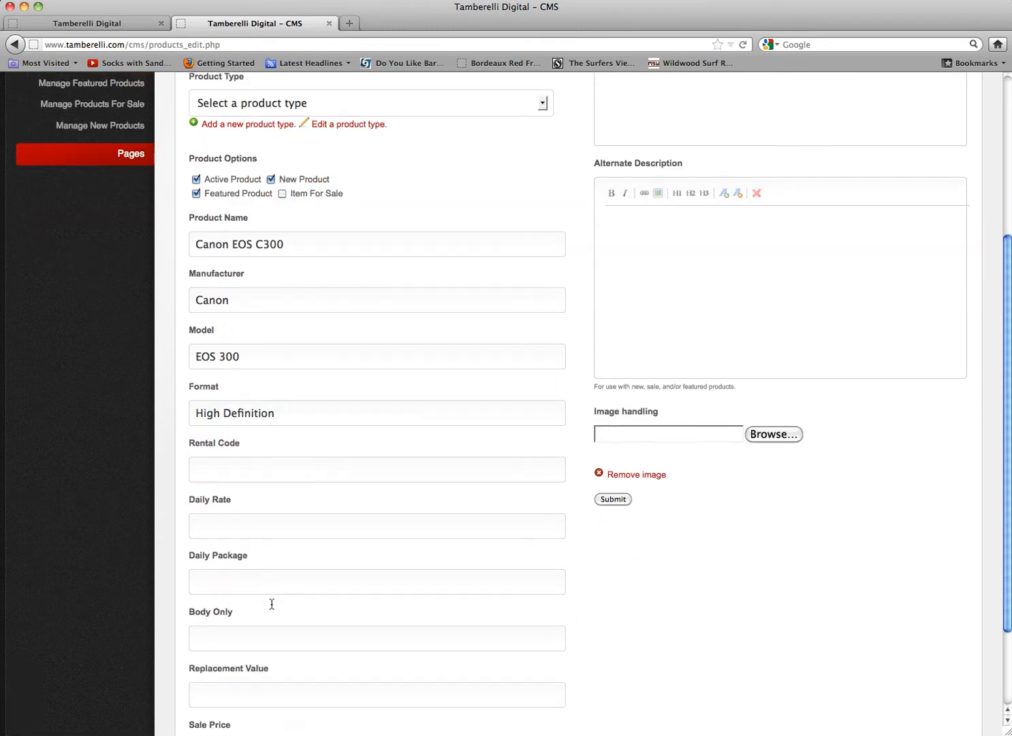
click(231, 523)
text(600.)
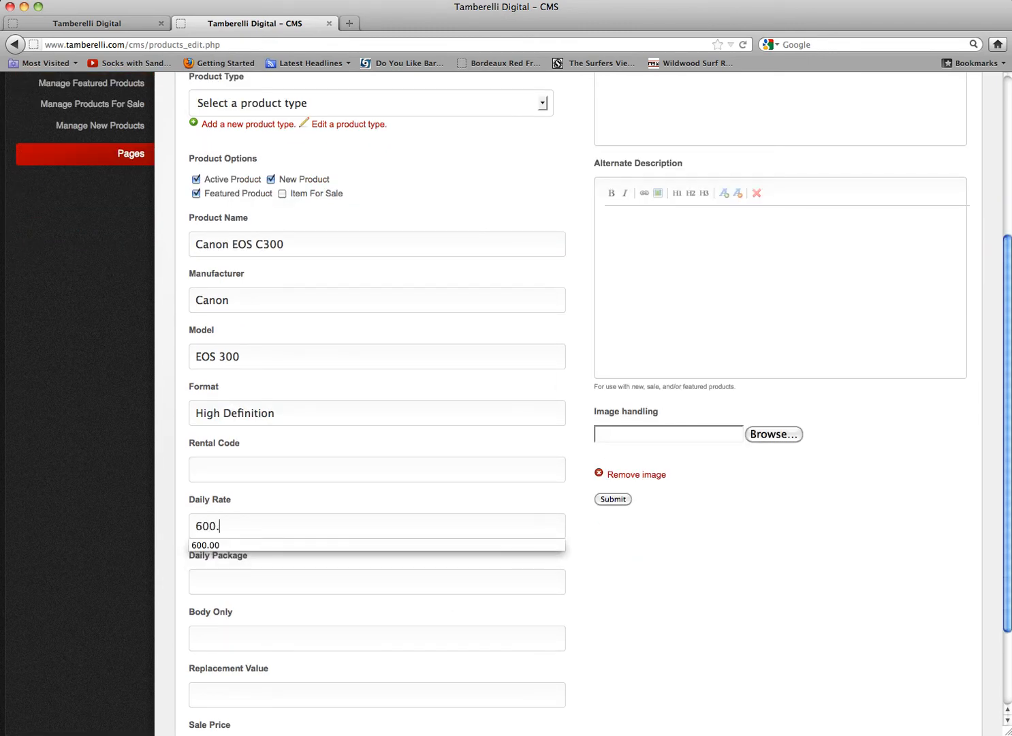
text(00)
click(277, 584)
click(307, 641)
scroll(311, 674, down, 1)
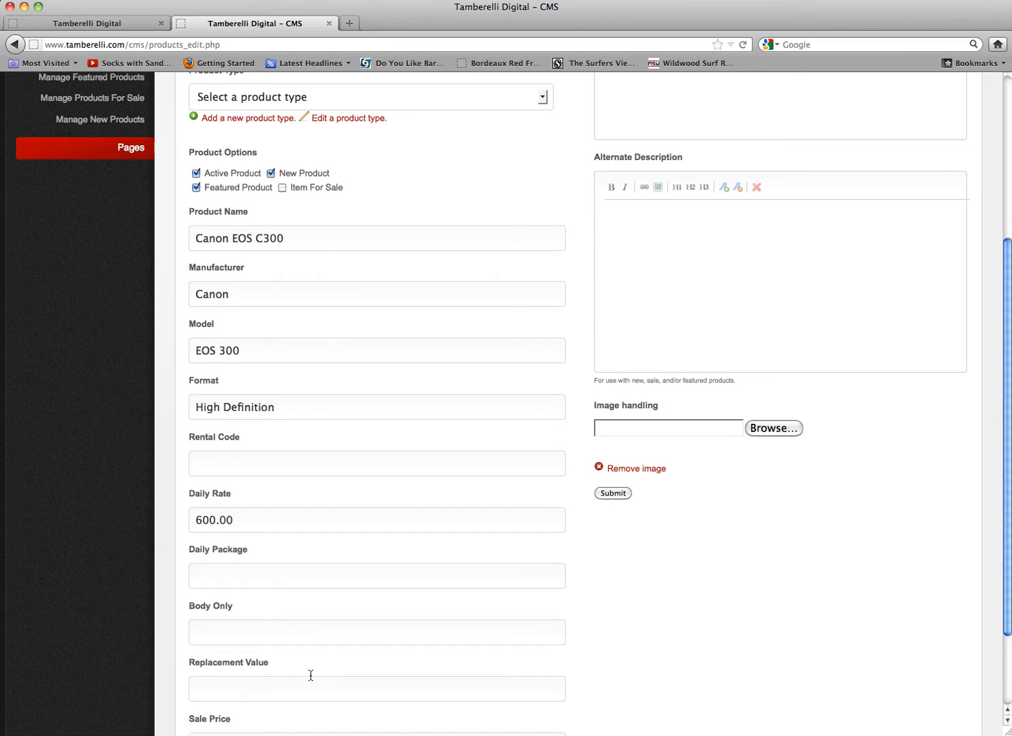
text(16500.00,)
scroll(357, 648, down, 3)
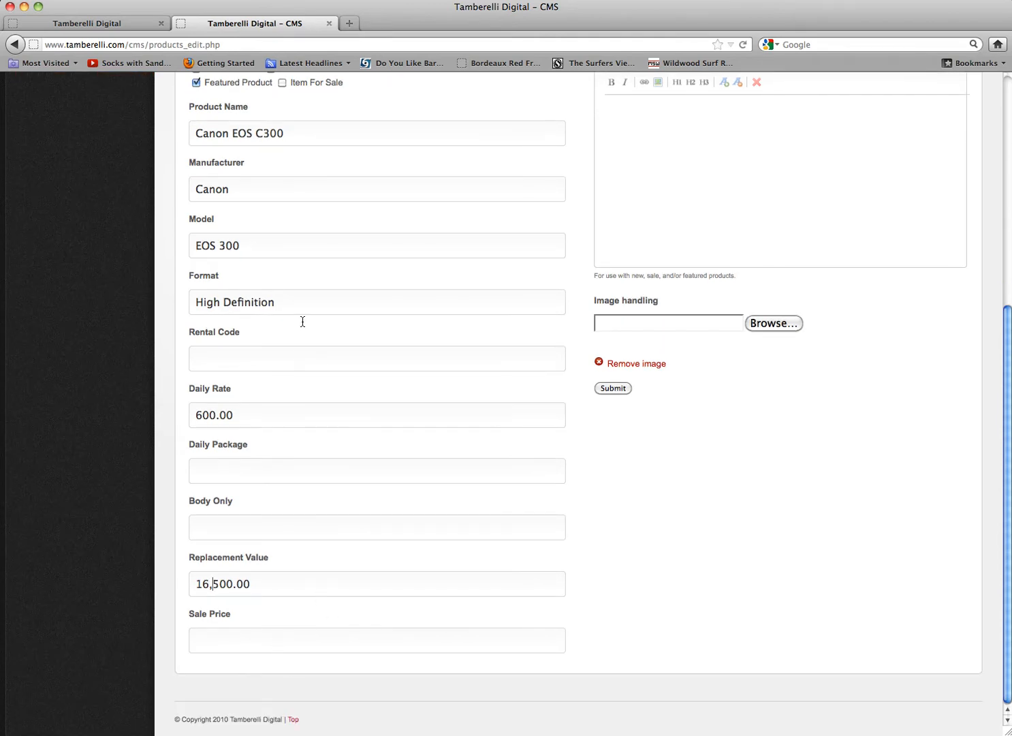
click(241, 352)
click(318, 593)
- Enter the sample text "Type it here." as the product's Rate Card Description
scroll(786, 223, up, 10)
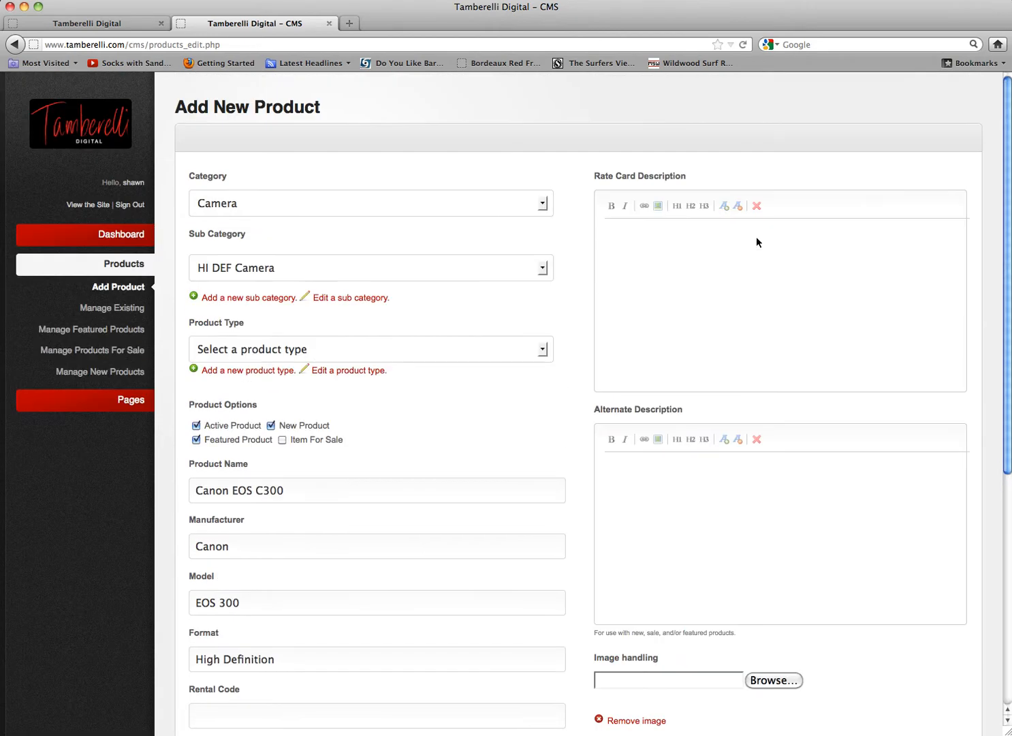
drag(591, 171, 698, 180)
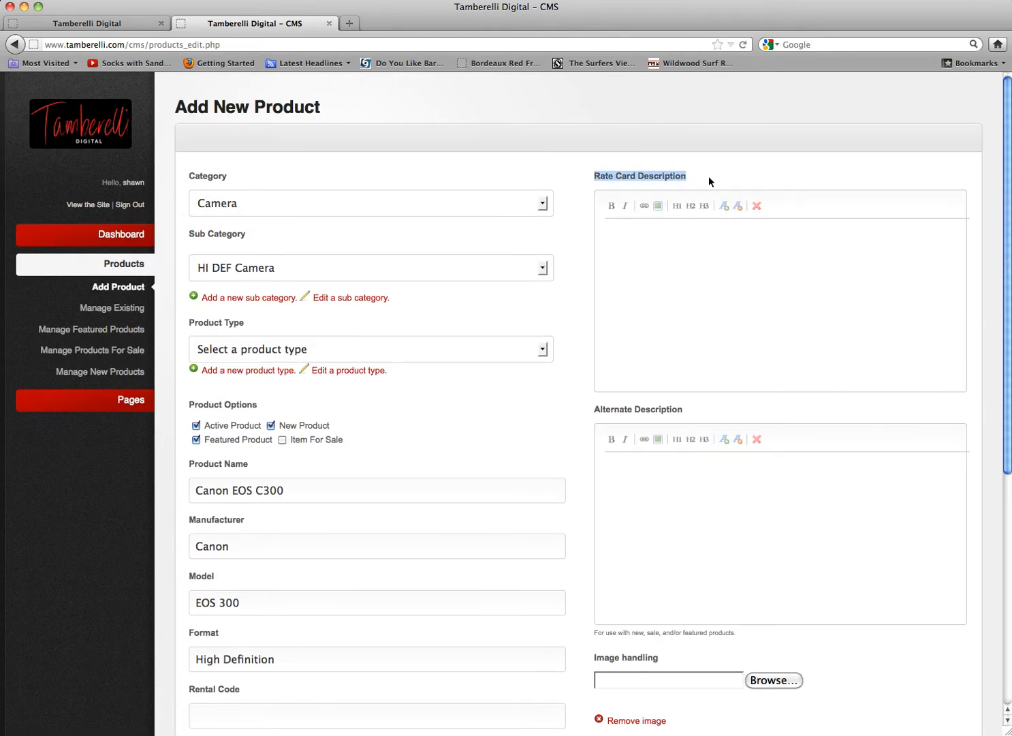
click(681, 272)
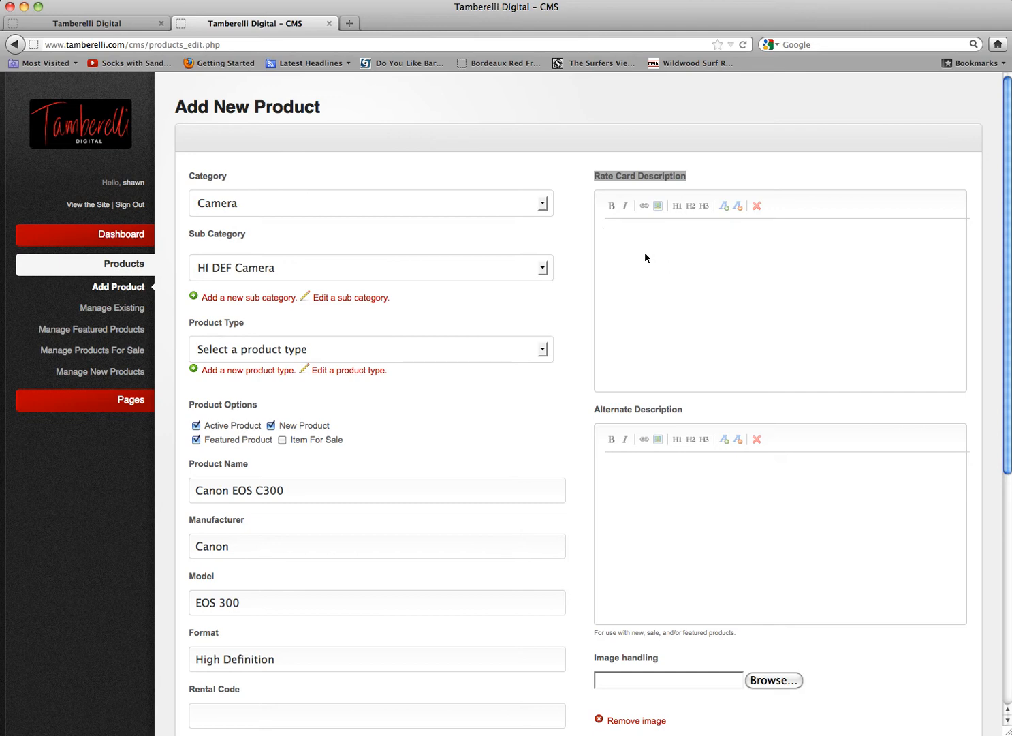
text(Type it here)
click(620, 233)
- Switch to the text editor, open the recent document CanonEOS_C300.rtf and enlarge all of its text
key(super+Tab)
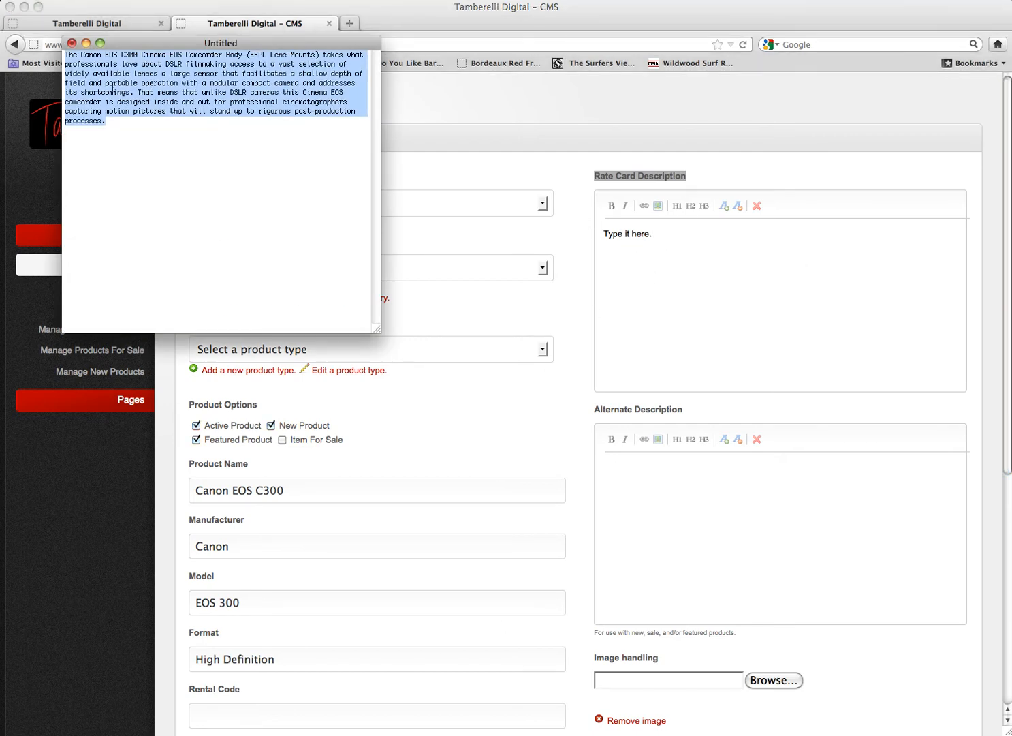
click(1, 1)
mouse_move(16, 33)
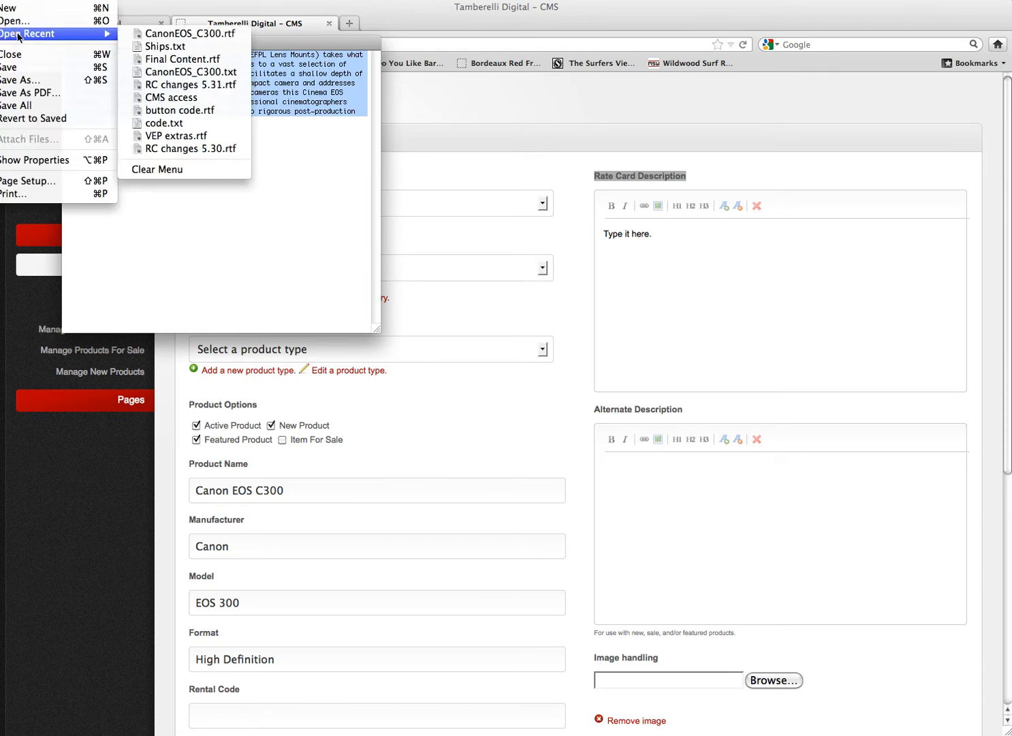
click(173, 38)
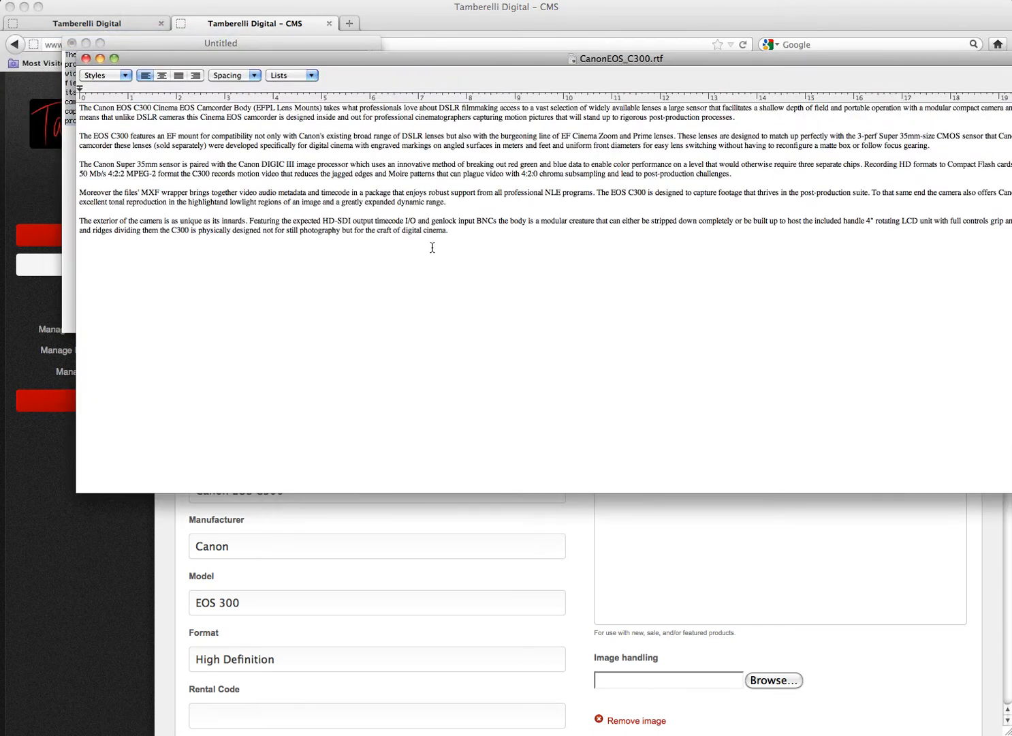
drag(458, 234, 47, 96)
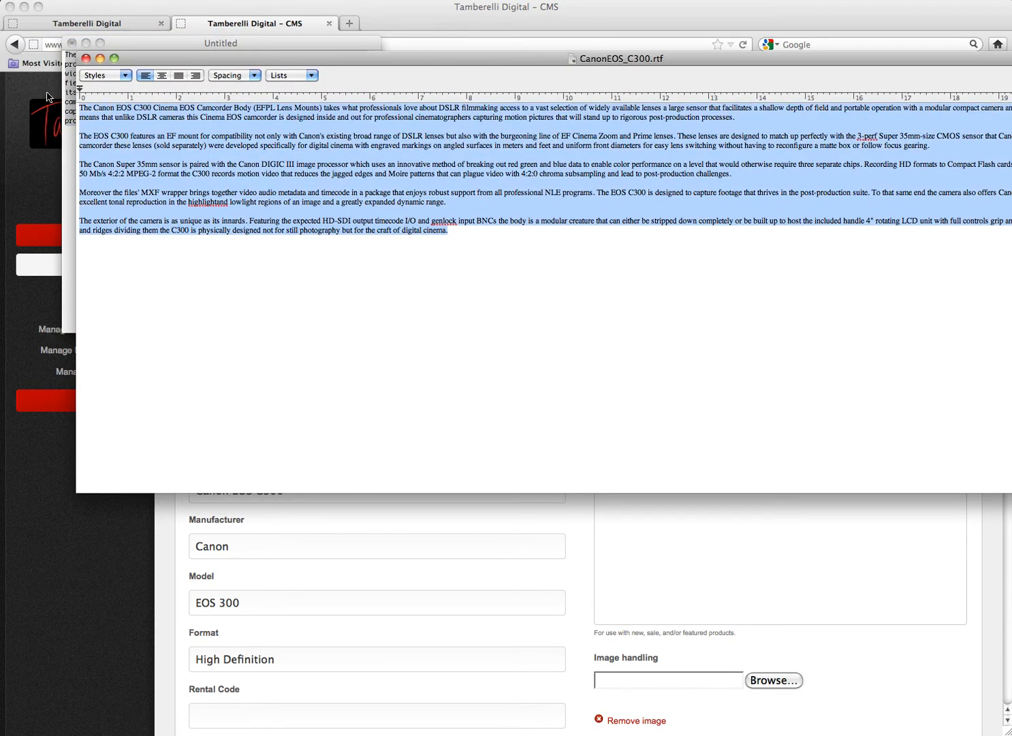
key(super+plus)
key(super+plus)
key(super+plus)
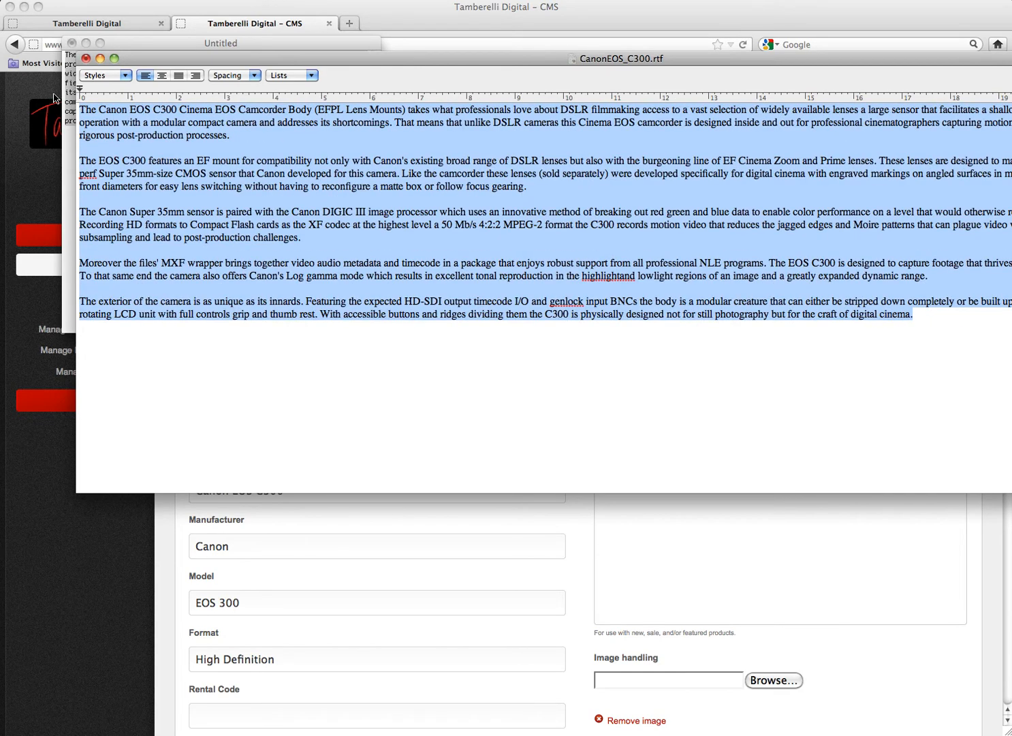
- Convert the whole CanonEOS_C300 document from rich text to plain text
click(453, 243)
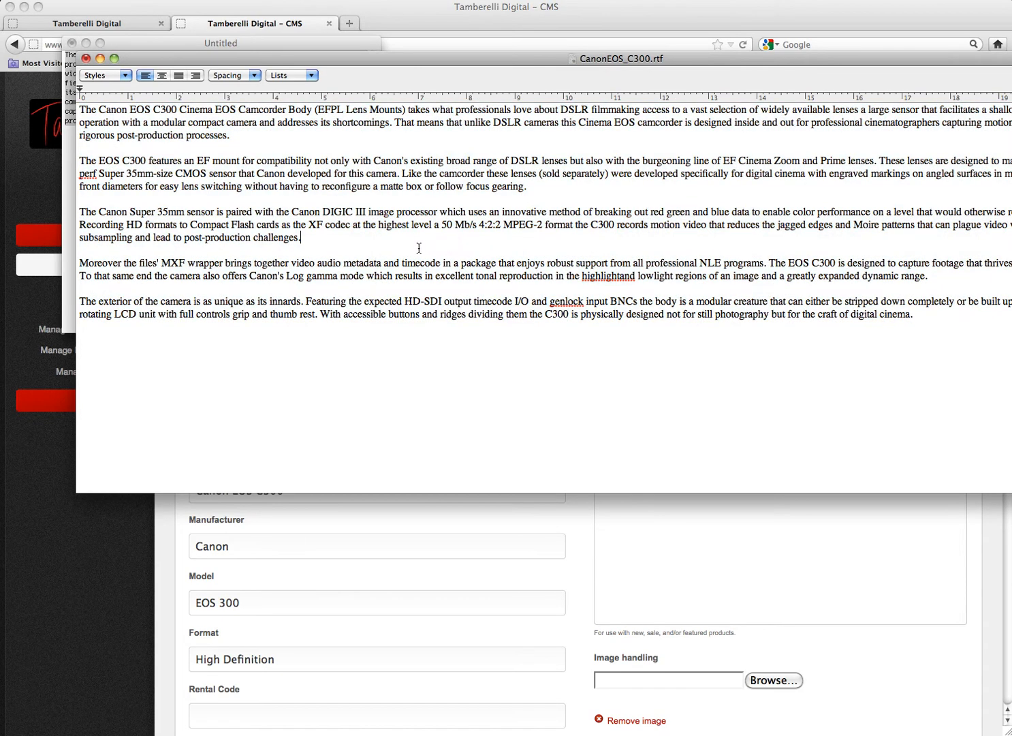
drag(549, 275, 487, 240)
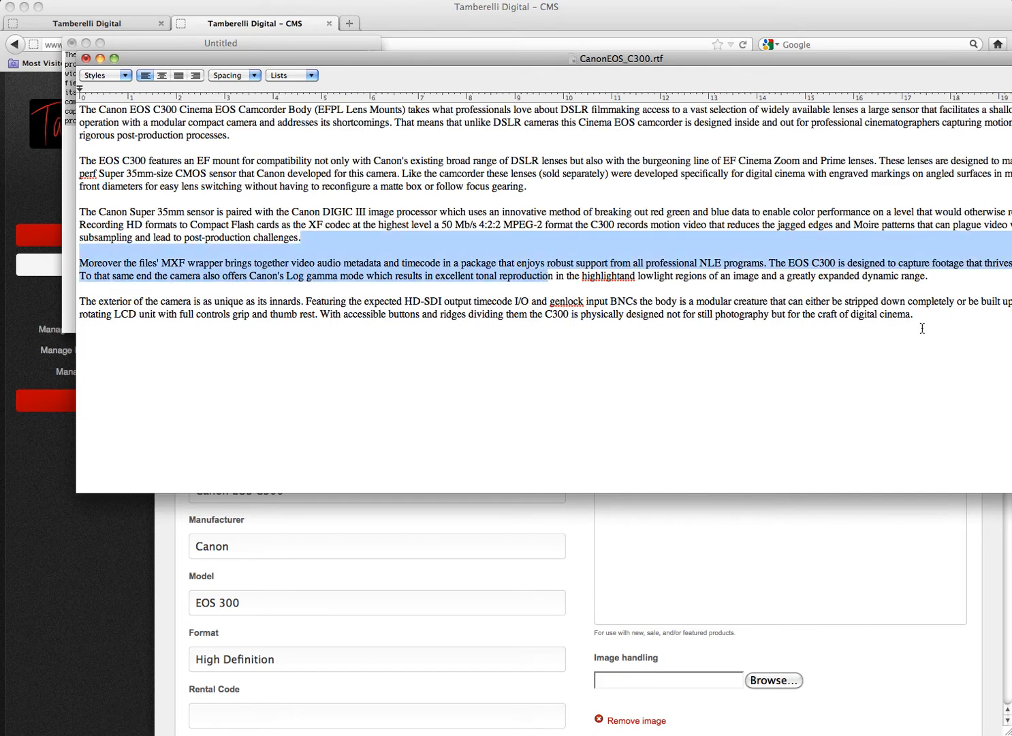
drag(921, 319, 85, 99)
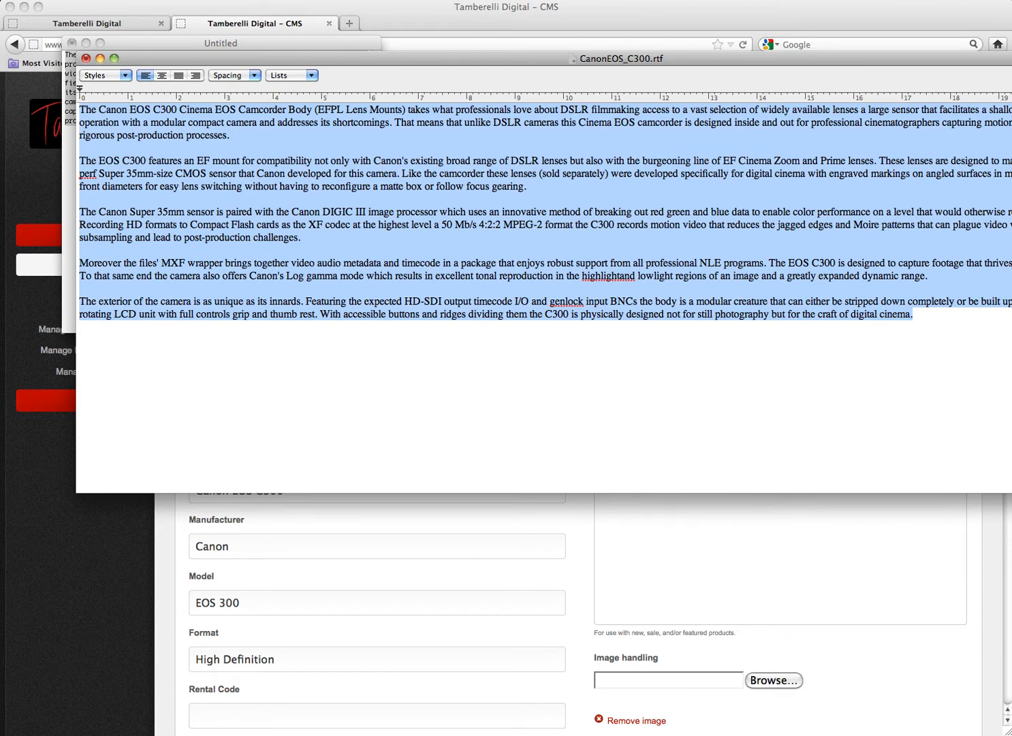
click(60, 0)
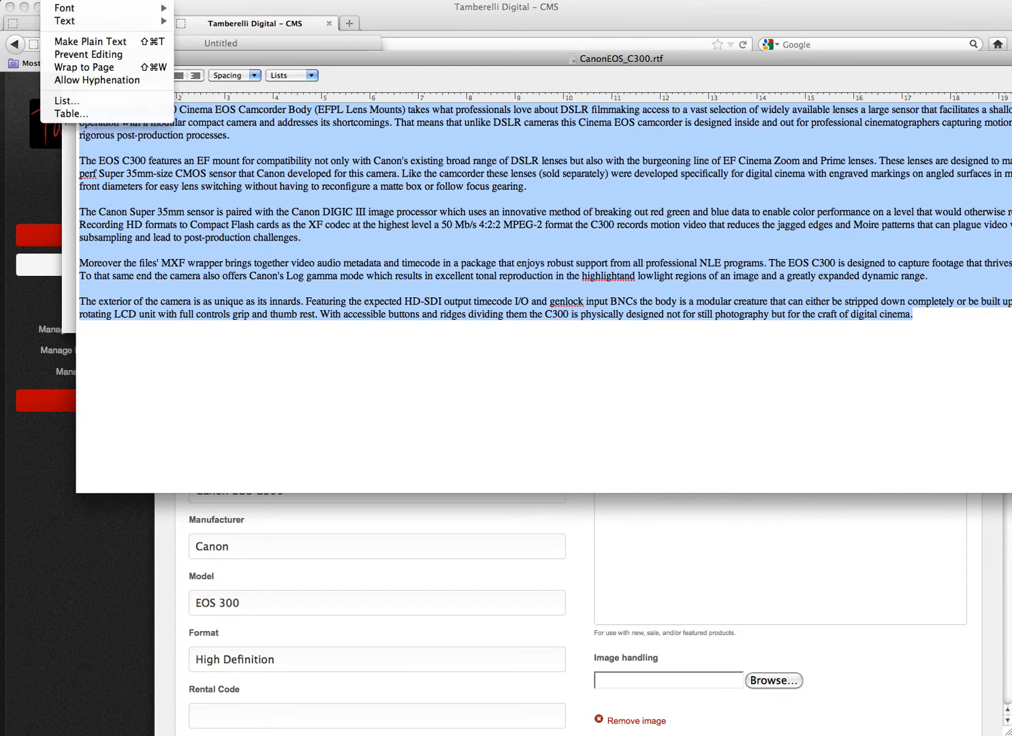
click(75, 42)
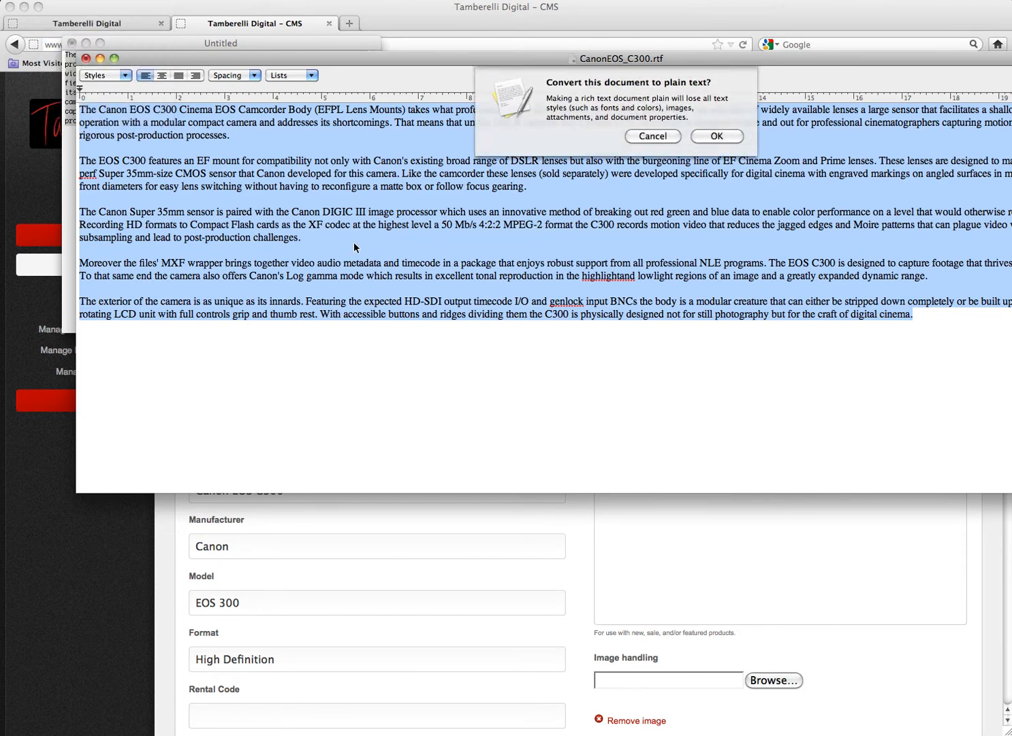
click(729, 136)
- Correct "highlightand" to "highlight and" in the fourth paragraph of the camera description
click(325, 107)
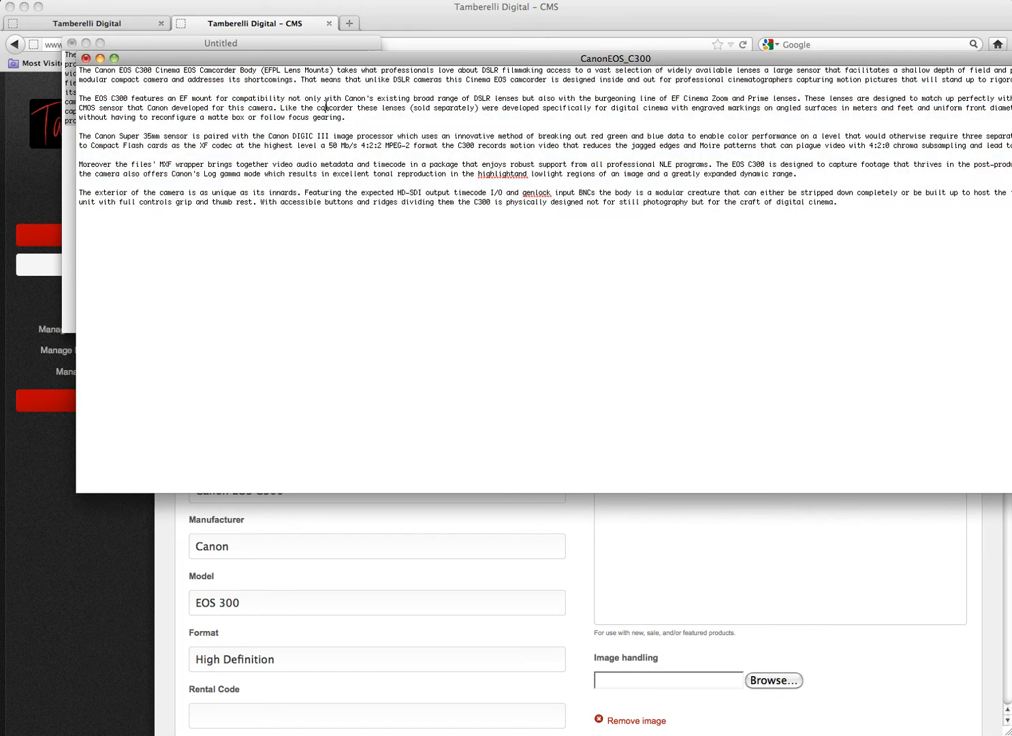
drag(297, 101, 450, 154)
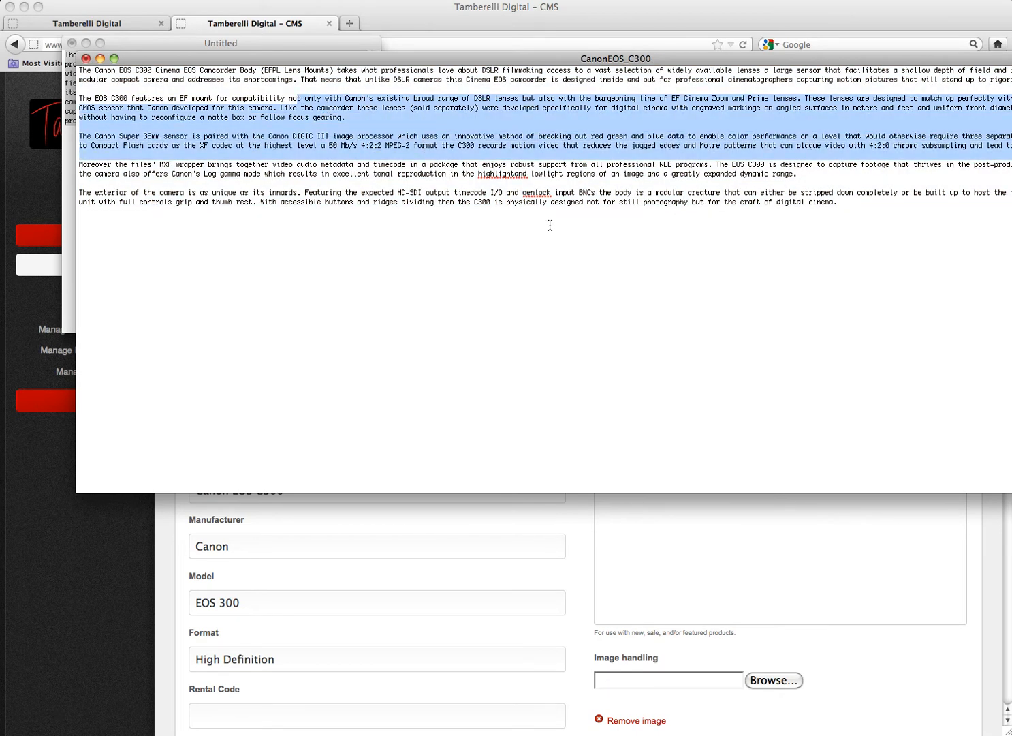
click(516, 175)
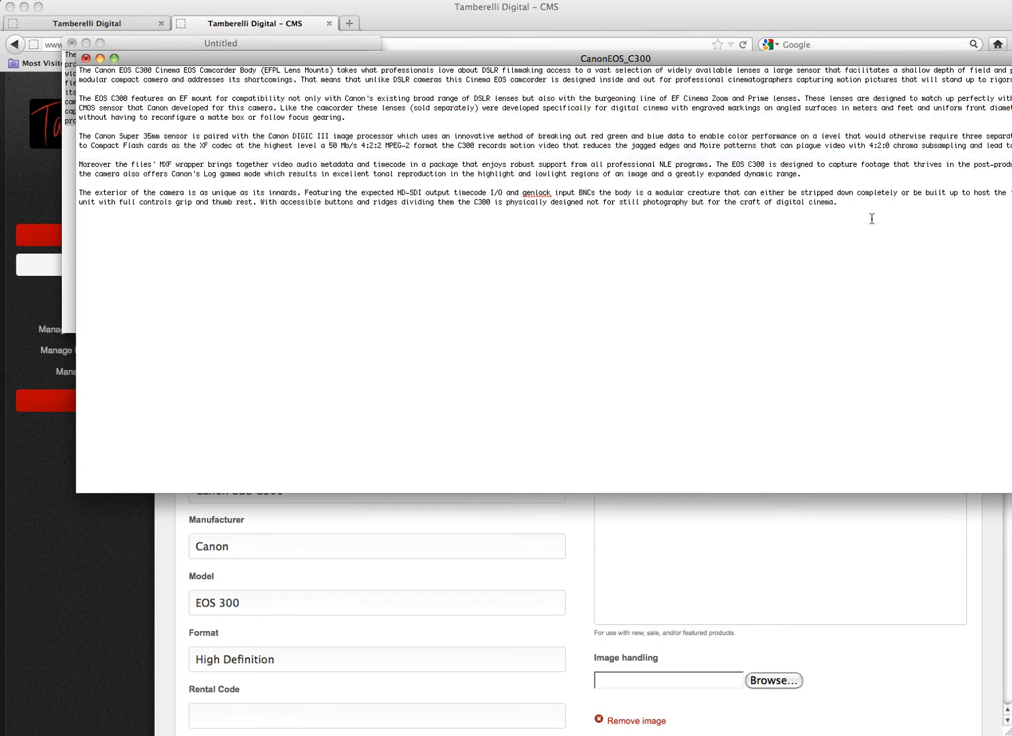
- Copy the complete camera description from the CanonEOS_C300 document
drag(838, 202, 79, 70)
click(20, 0)
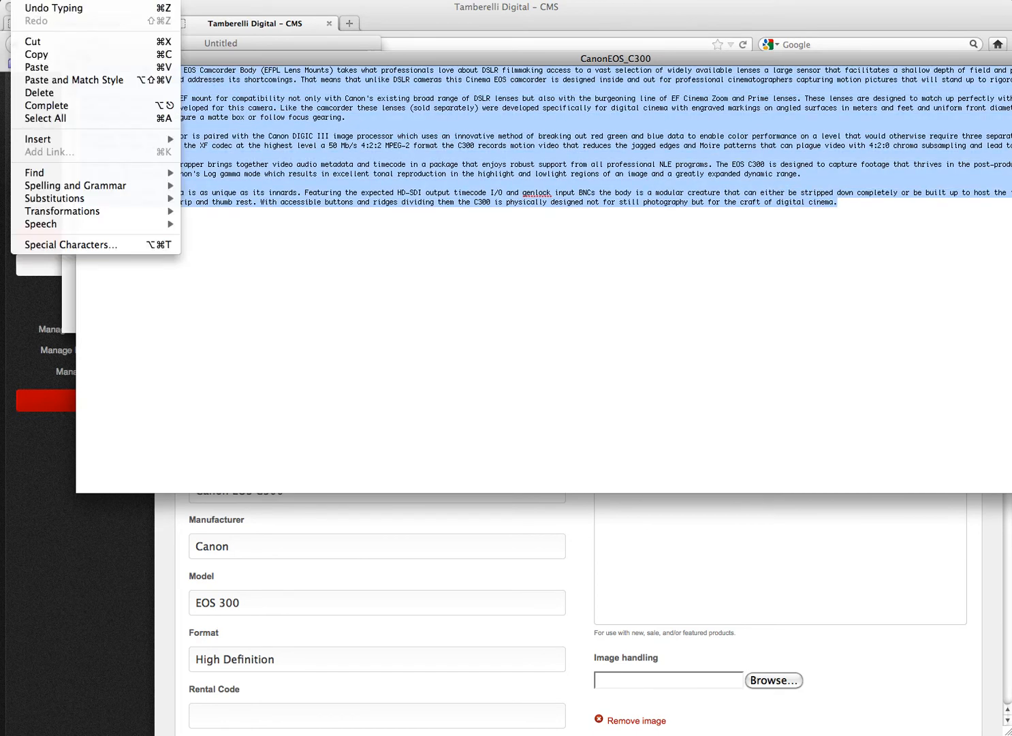
click(34, 54)
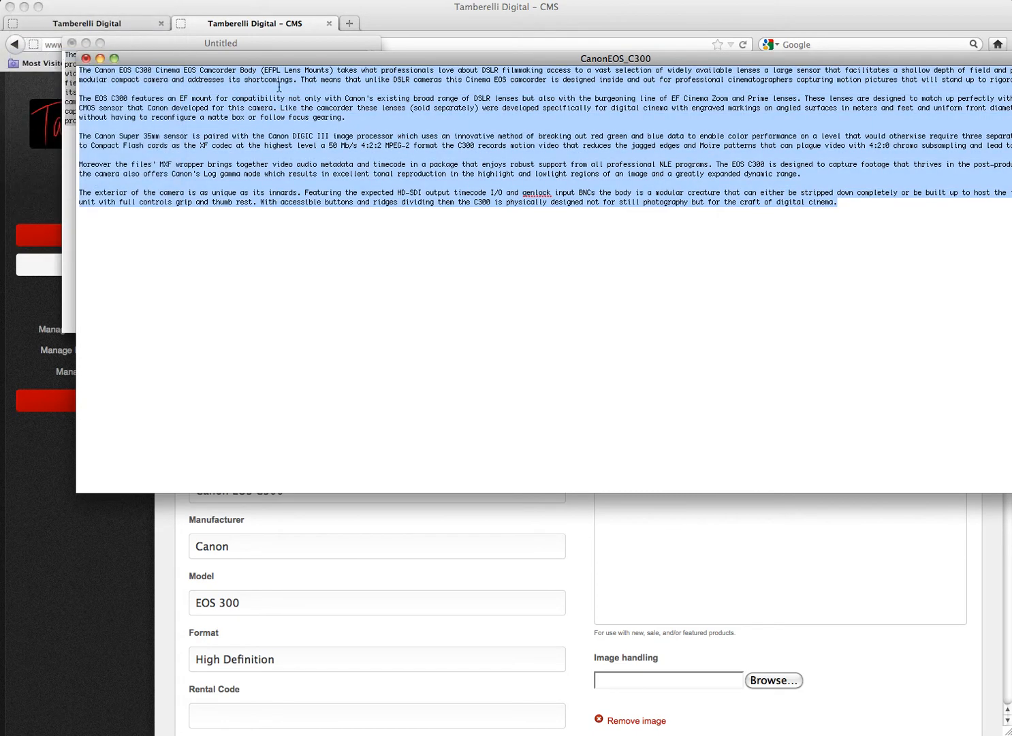
- Return to the CMS product form in the browser and paste the copied text as both the Rate Card Description and the Alternate Description
click(496, 19)
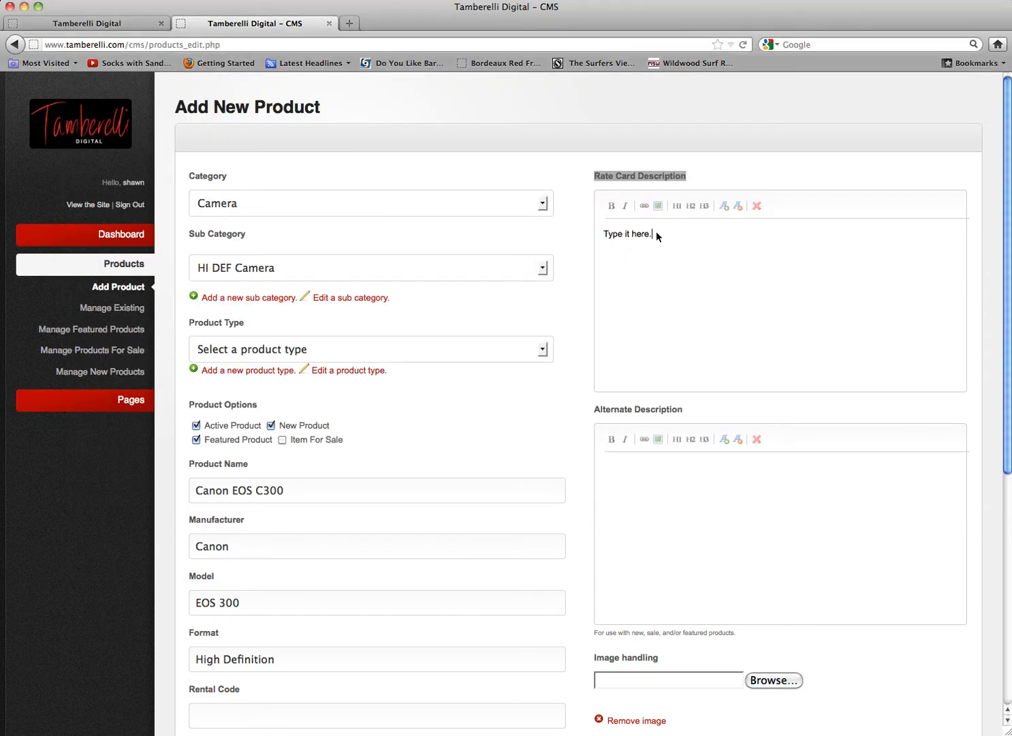
drag(655, 233, 565, 228)
key(super+v)
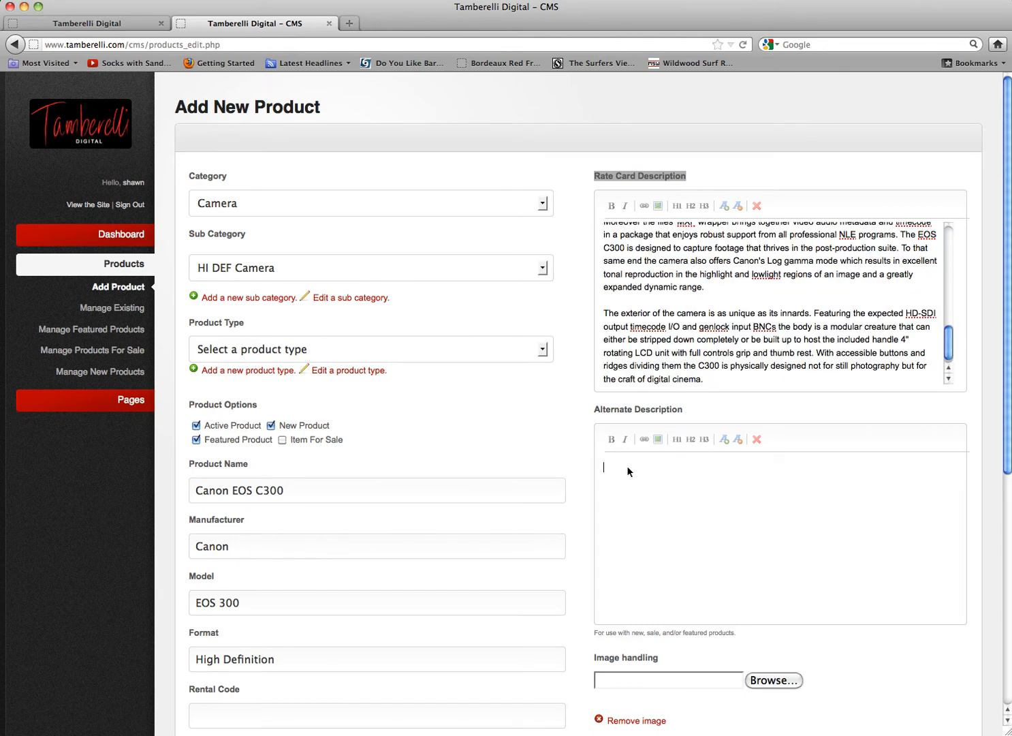
key(super+v)
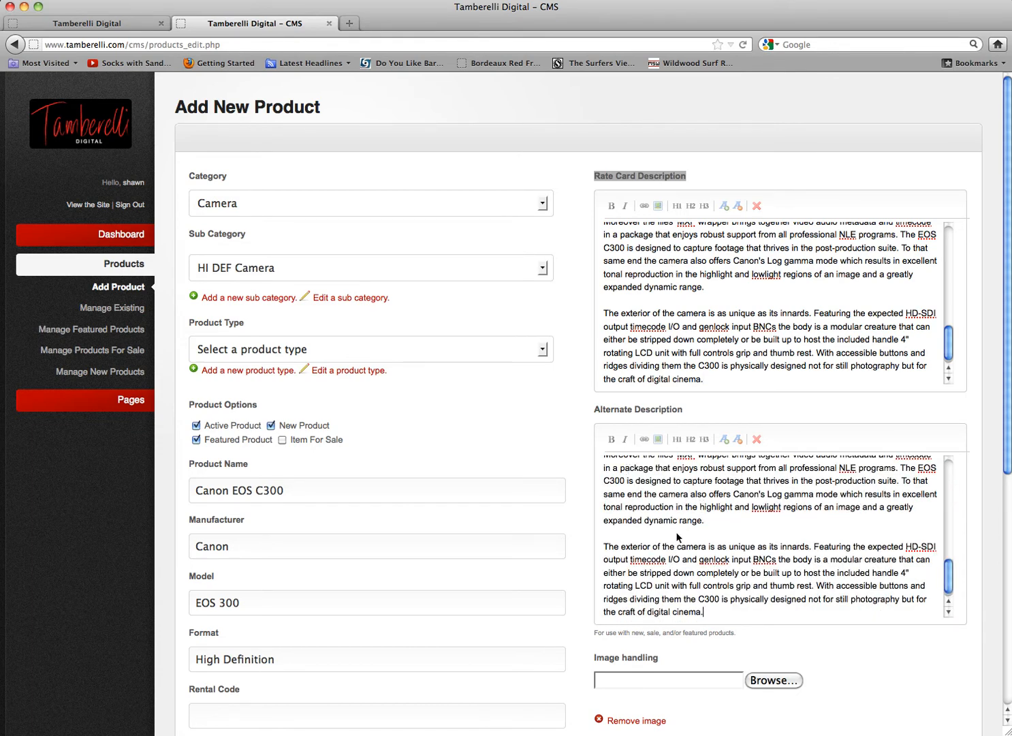
- Attach the image file canoneos300.jpeg from the Tamberelli fix folder to the product
scroll(676, 531, down, 5)
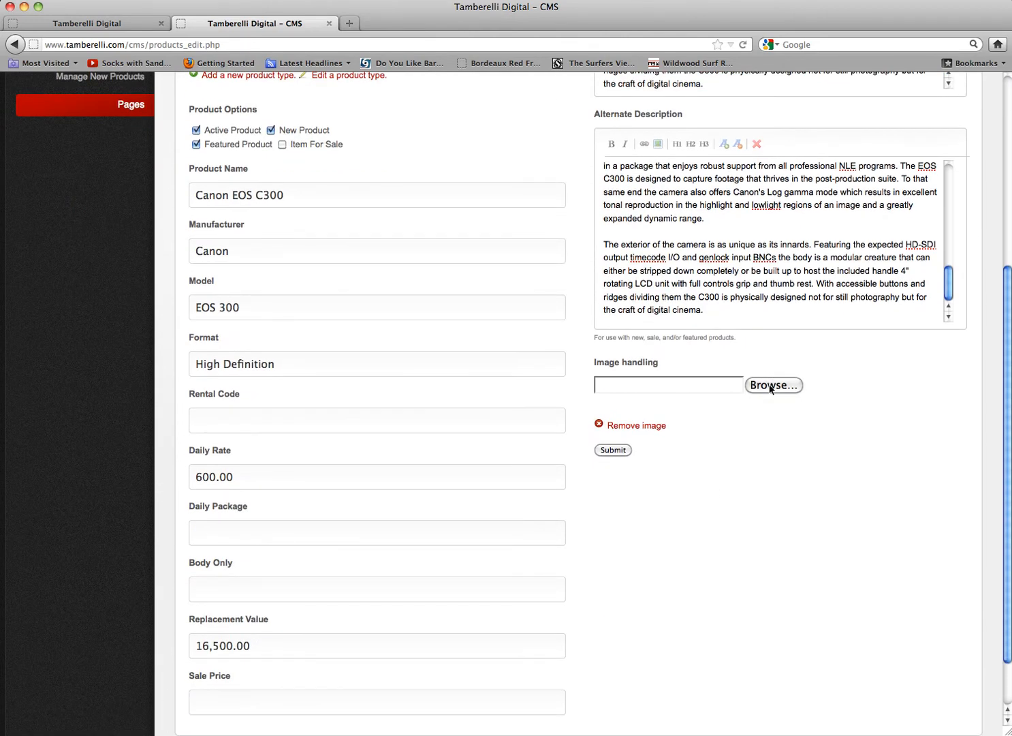
click(773, 385)
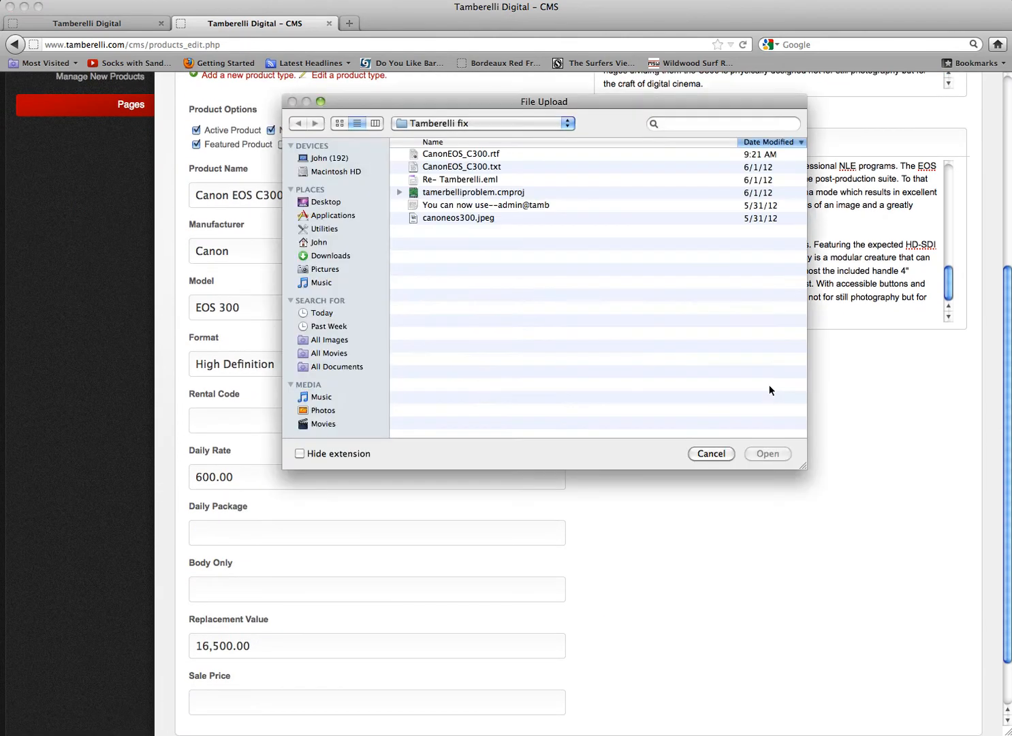
click(458, 219)
click(768, 454)
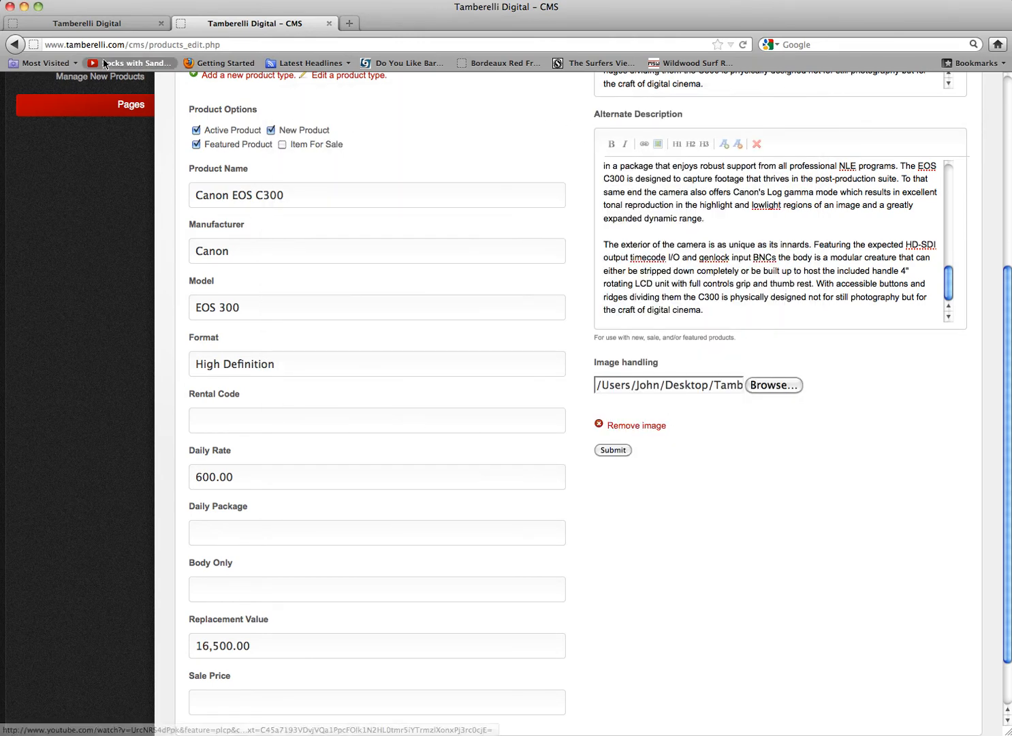
- Submit the completed Canon EOS C300 product form in the CMS
click(94, 23)
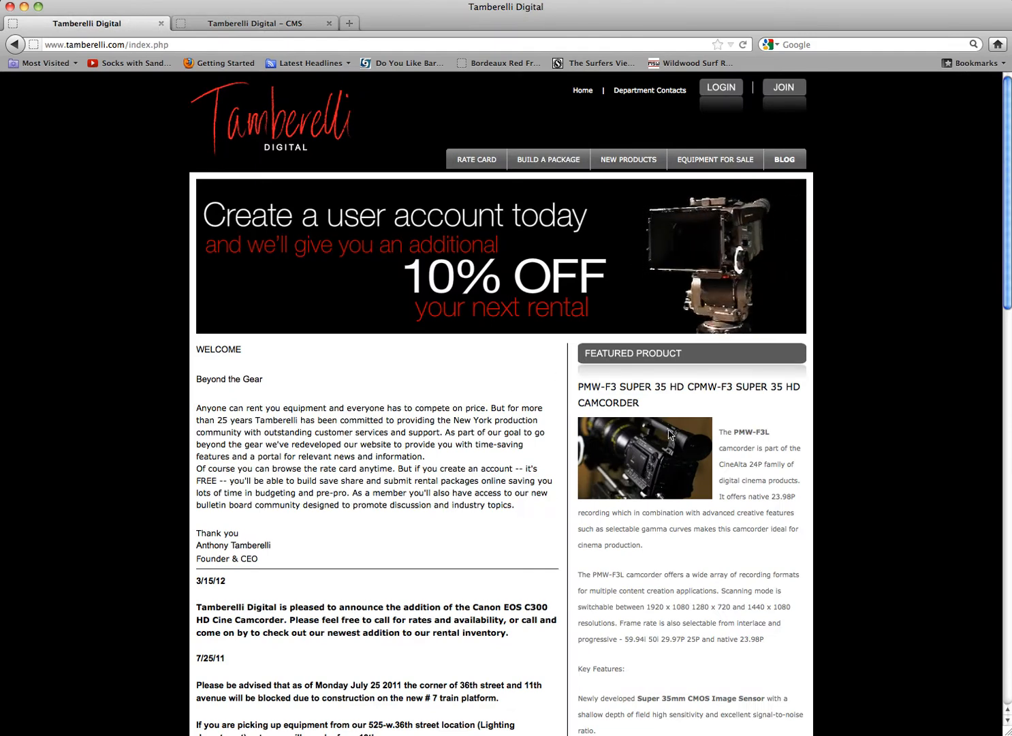
click(248, 23)
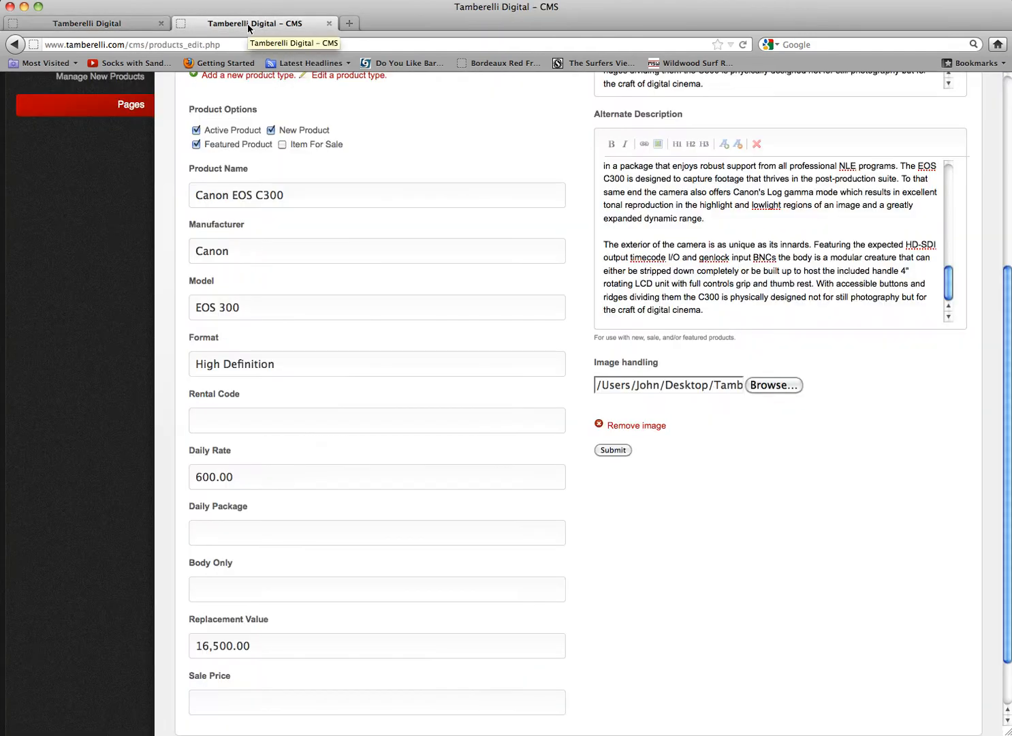
click(613, 450)
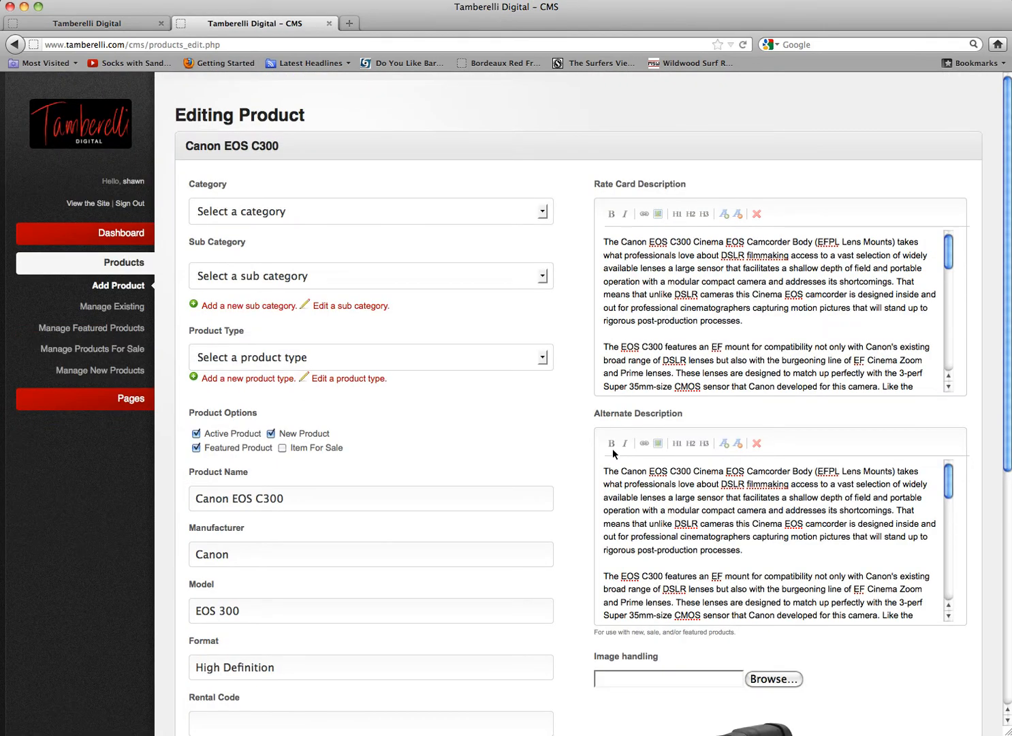
- Refresh the public home page and review the Canon EOS C300 image and description in the Featured Product section
click(89, 25)
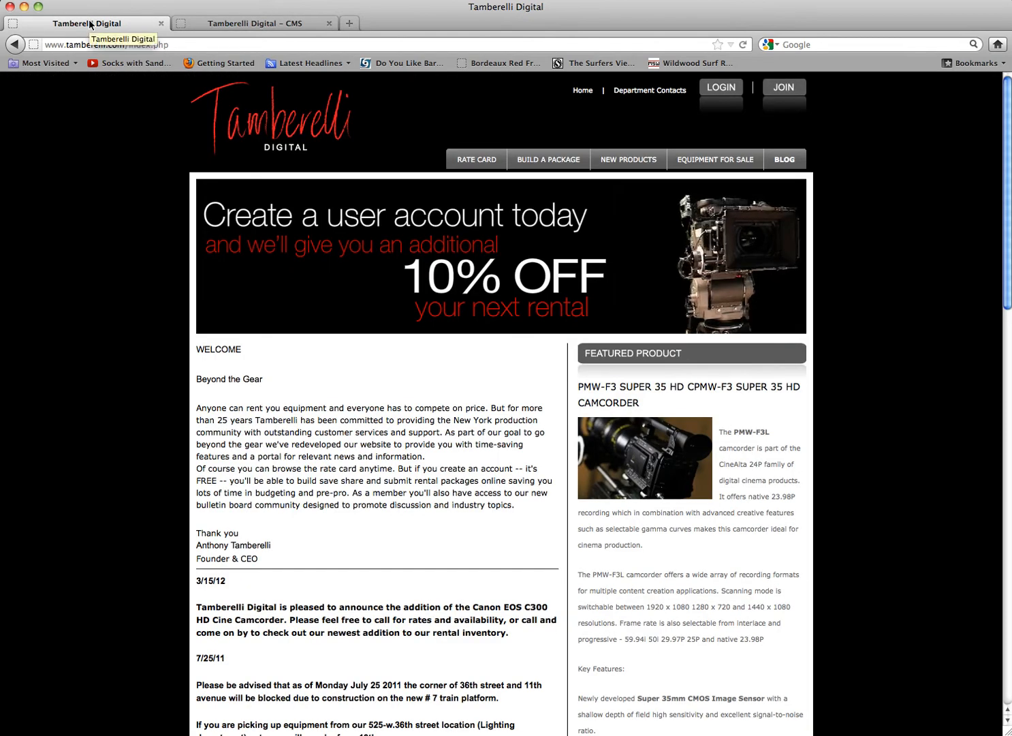
click(743, 44)
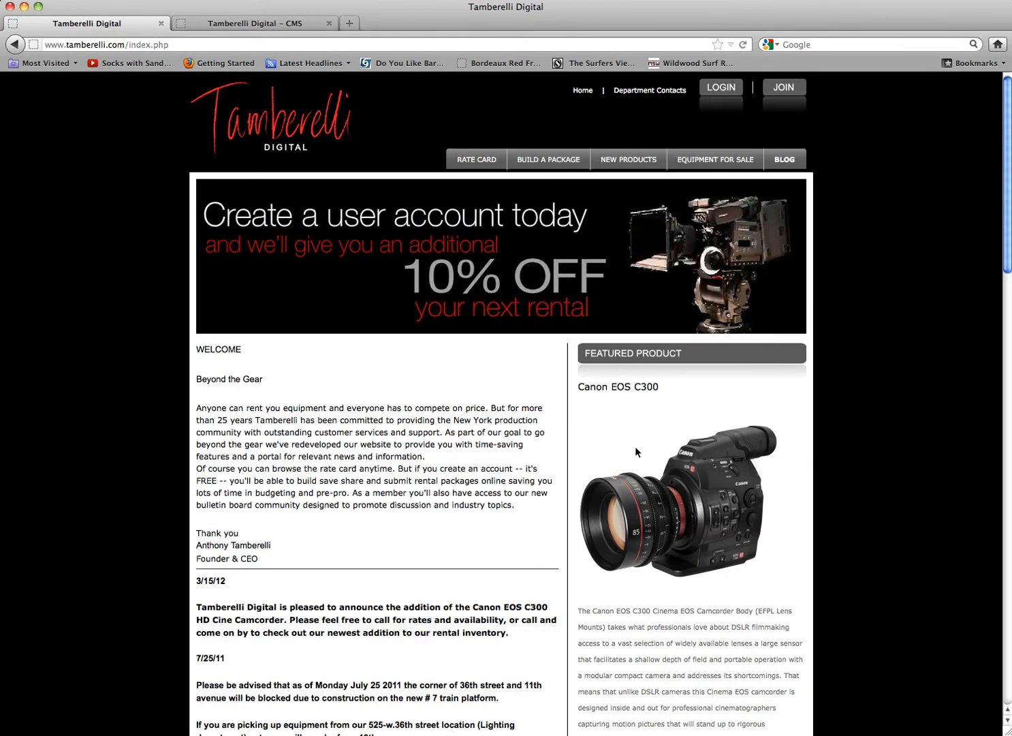
scroll(657, 504, down, 1)
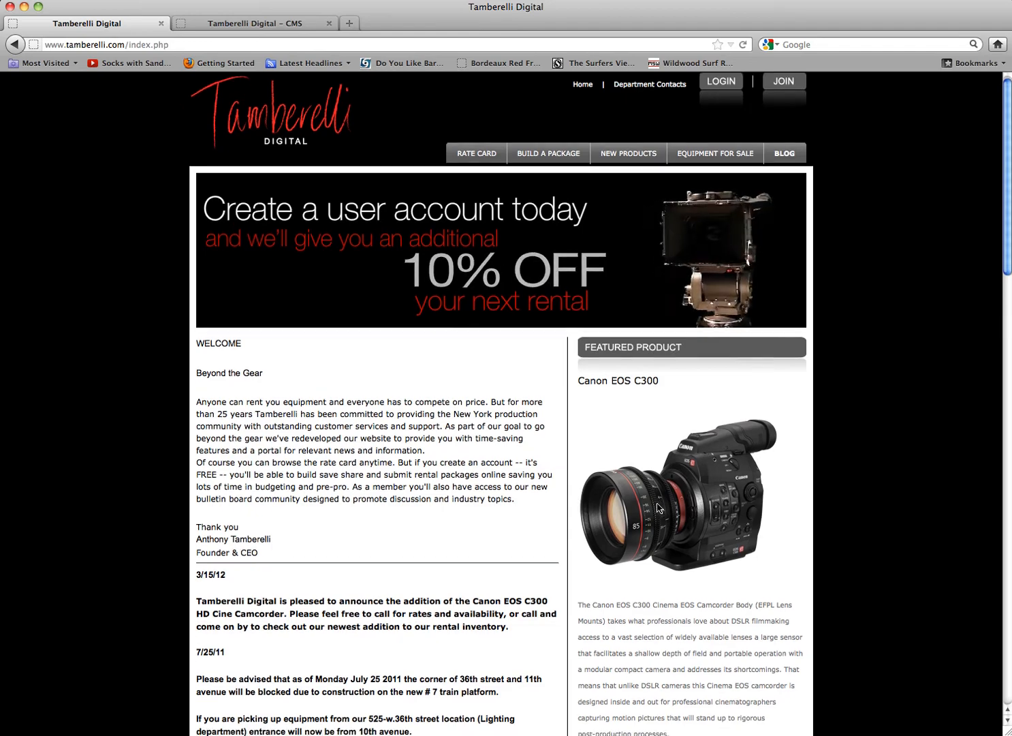
scroll(658, 507, down, 10)
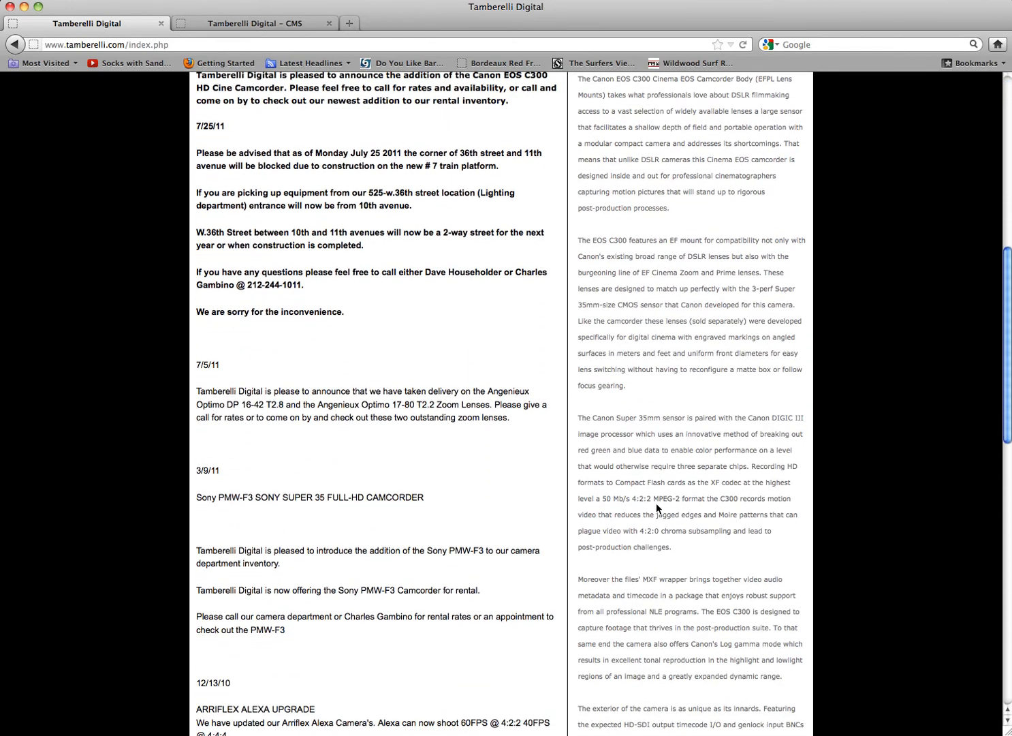
scroll(657, 504, down, 8)
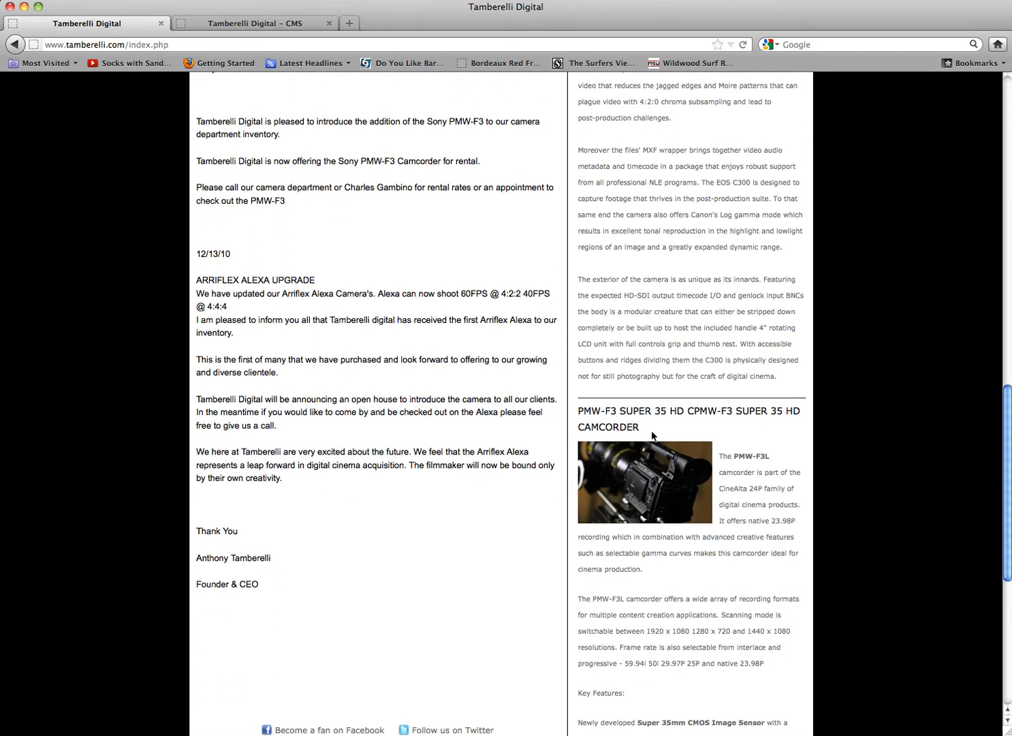
scroll(657, 587, up, 18)
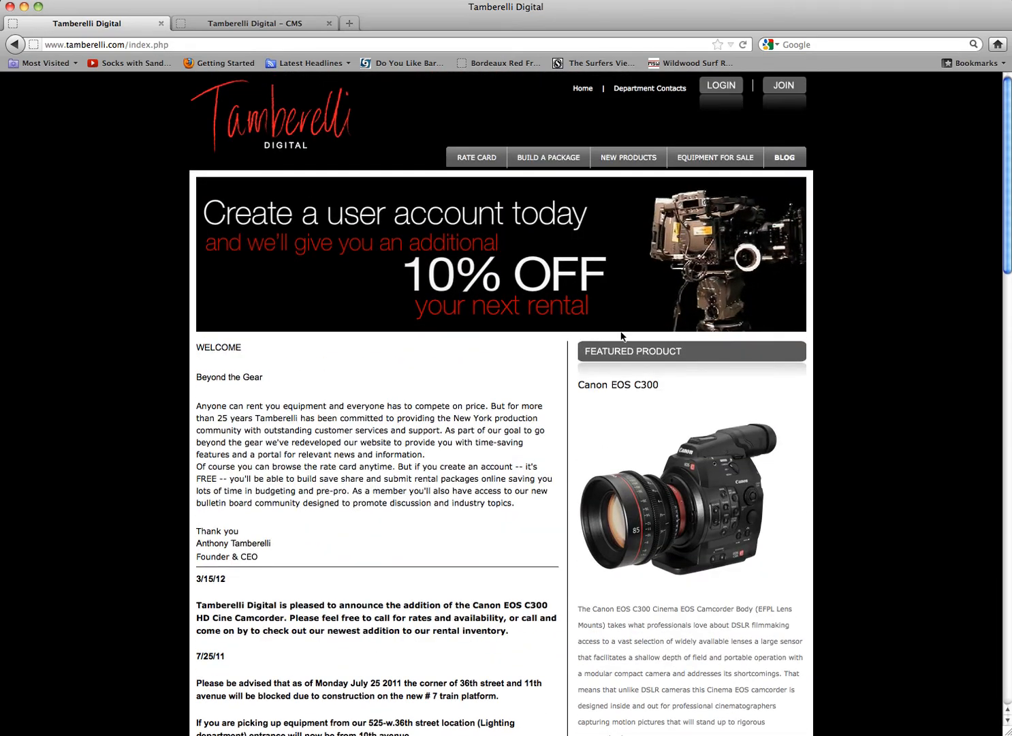
- Check the EOS 300 row in the HI DEF Camera rate card and the Canon EOS C300 entry among the new products
click(473, 161)
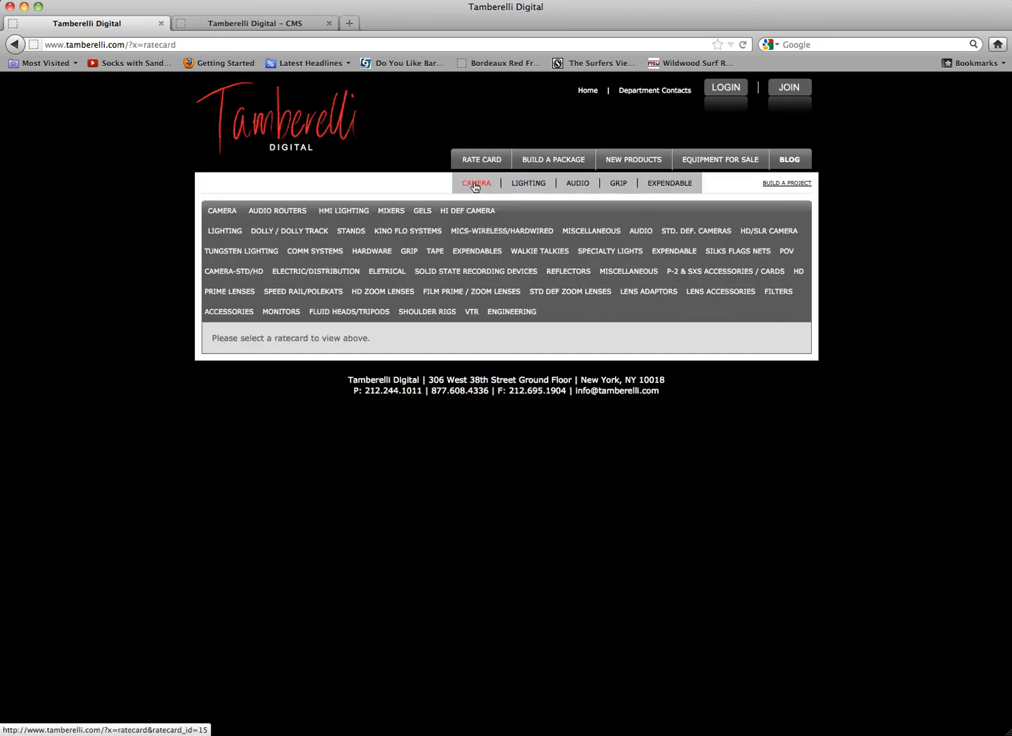
click(476, 186)
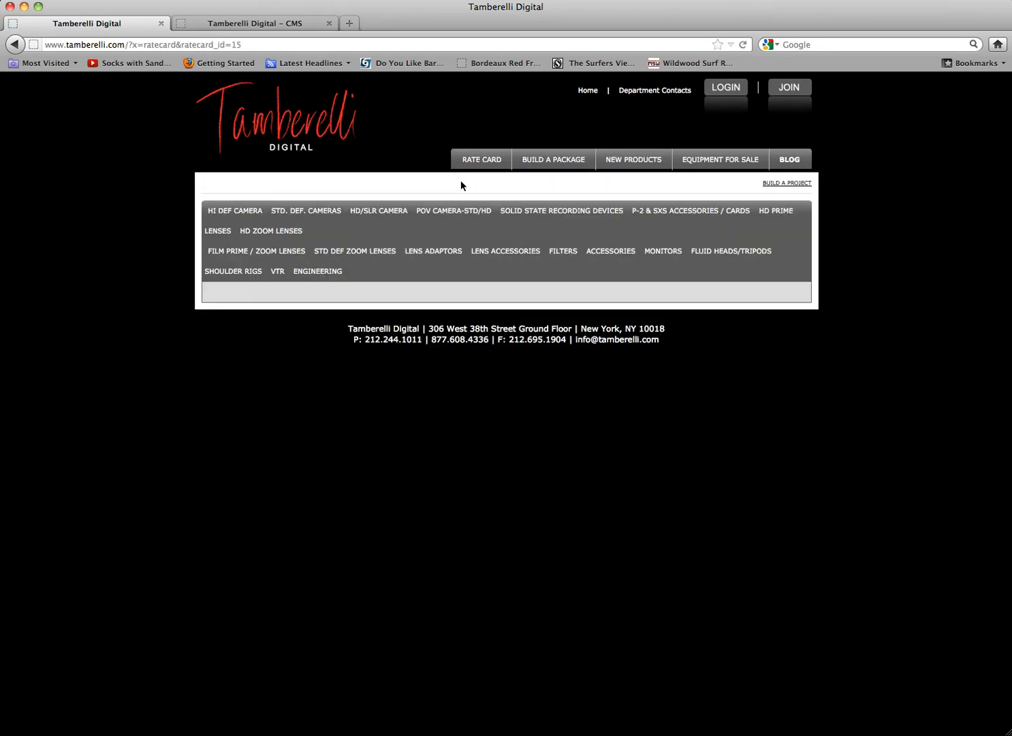
click(246, 218)
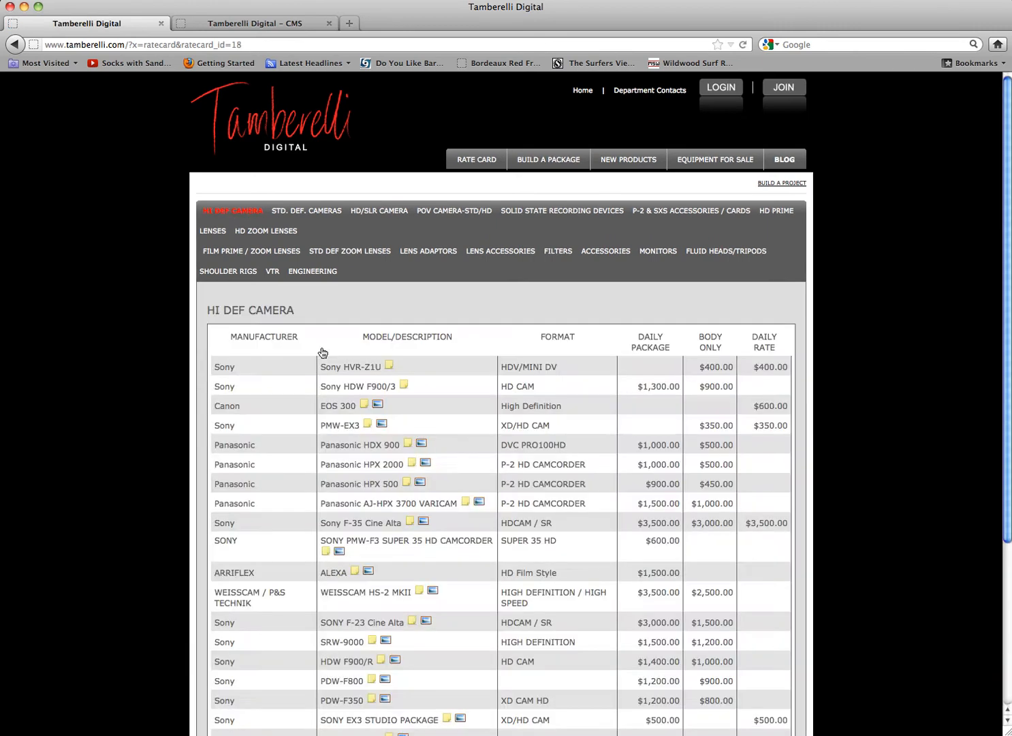
drag(273, 408, 788, 418)
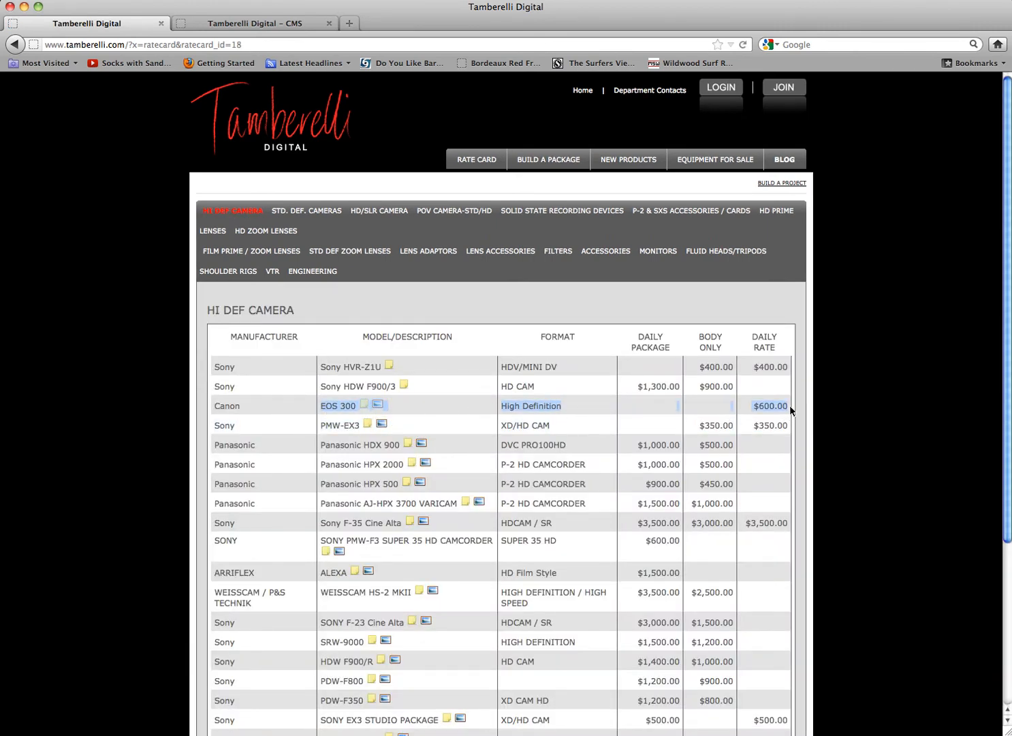
click(644, 161)
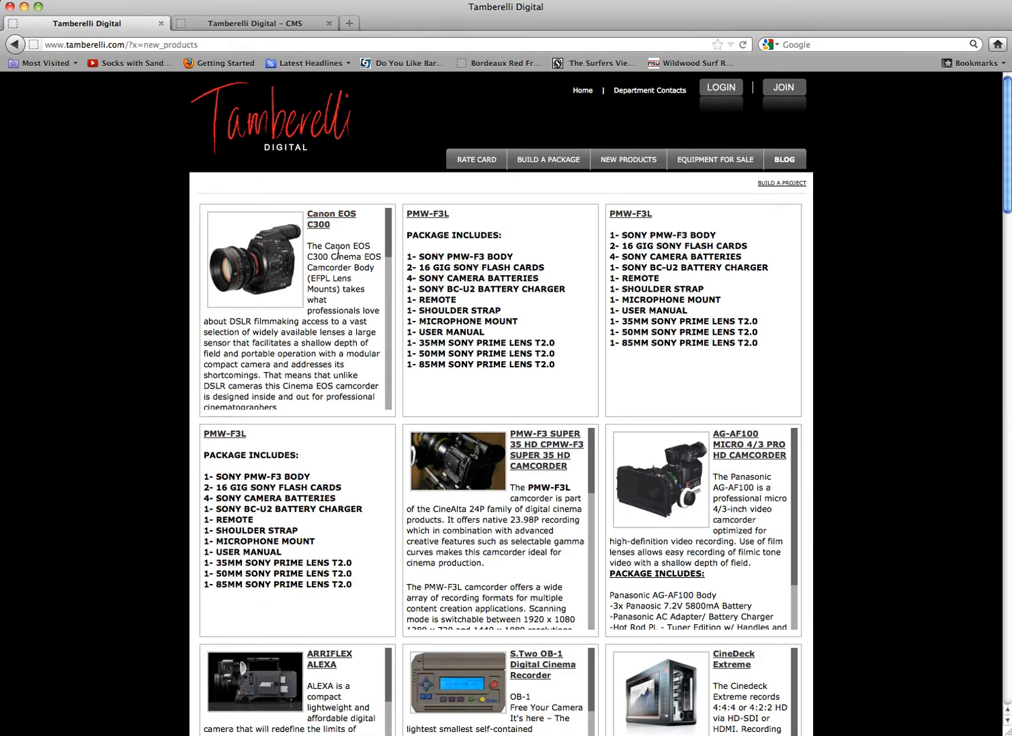
drag(323, 245, 345, 389)
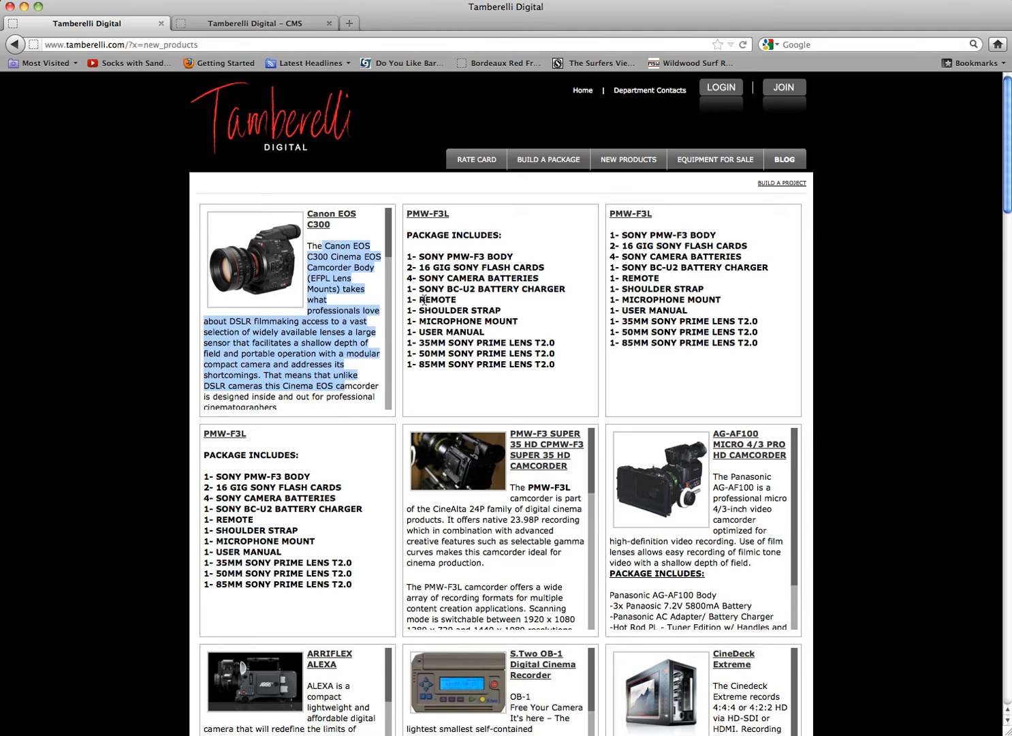
- Return to the site's home page and examine the "Beyond the Gear" welcome text
click(591, 100)
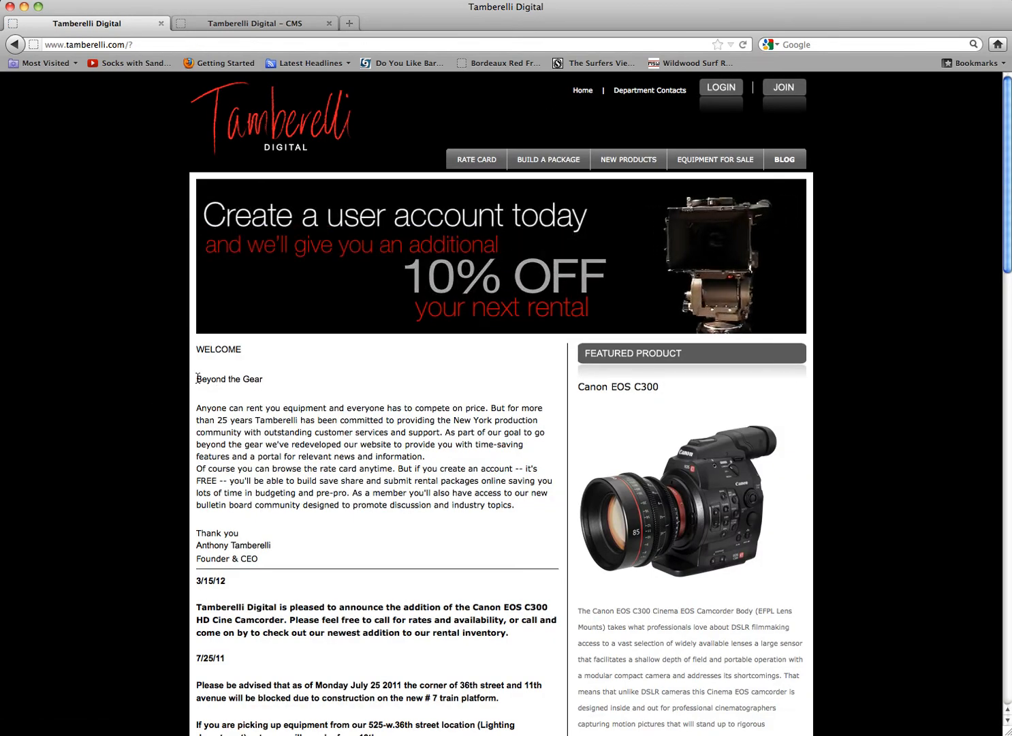
drag(197, 378, 423, 560)
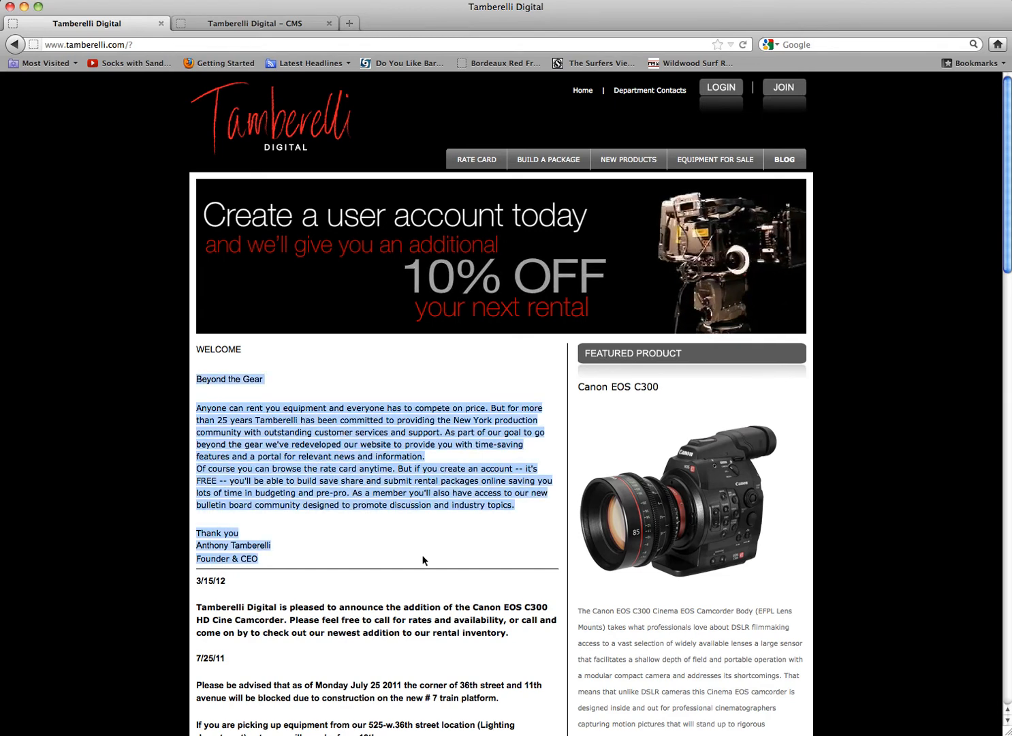
click(423, 560)
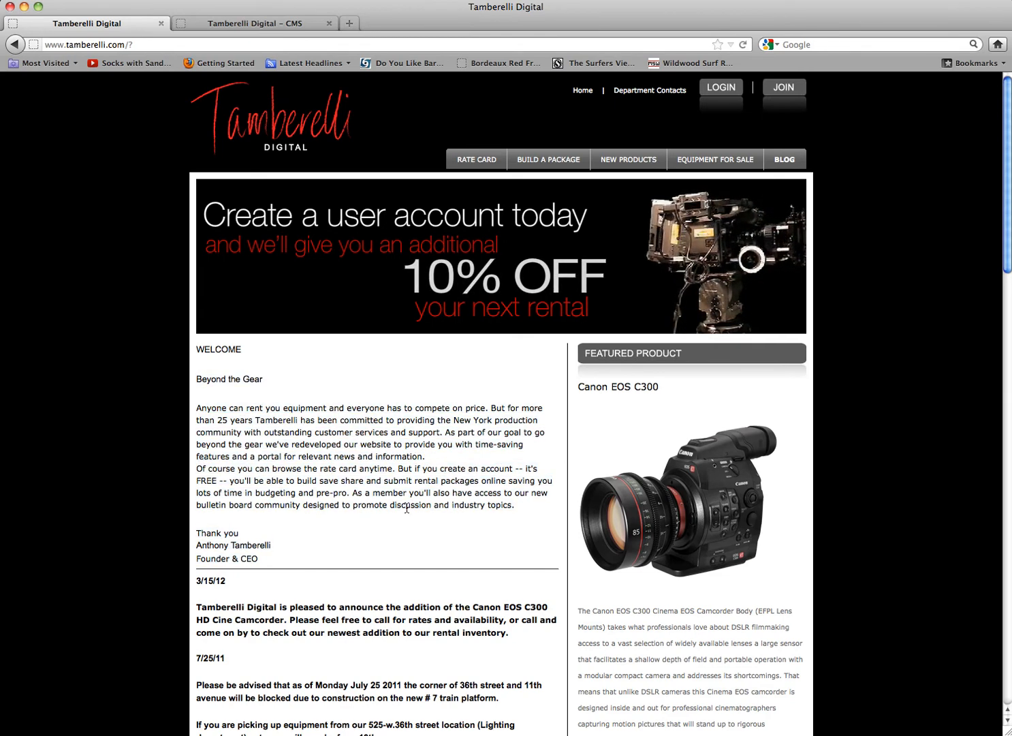
- Open the home page content for editing in the CMS and look through its full text
click(265, 25)
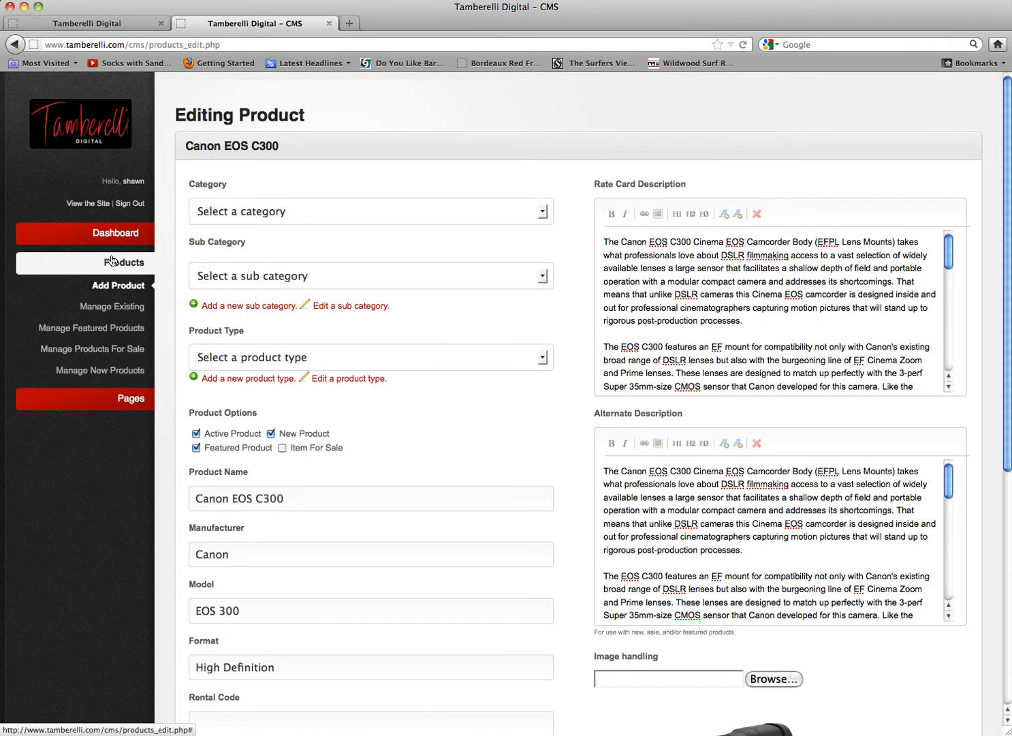
click(116, 402)
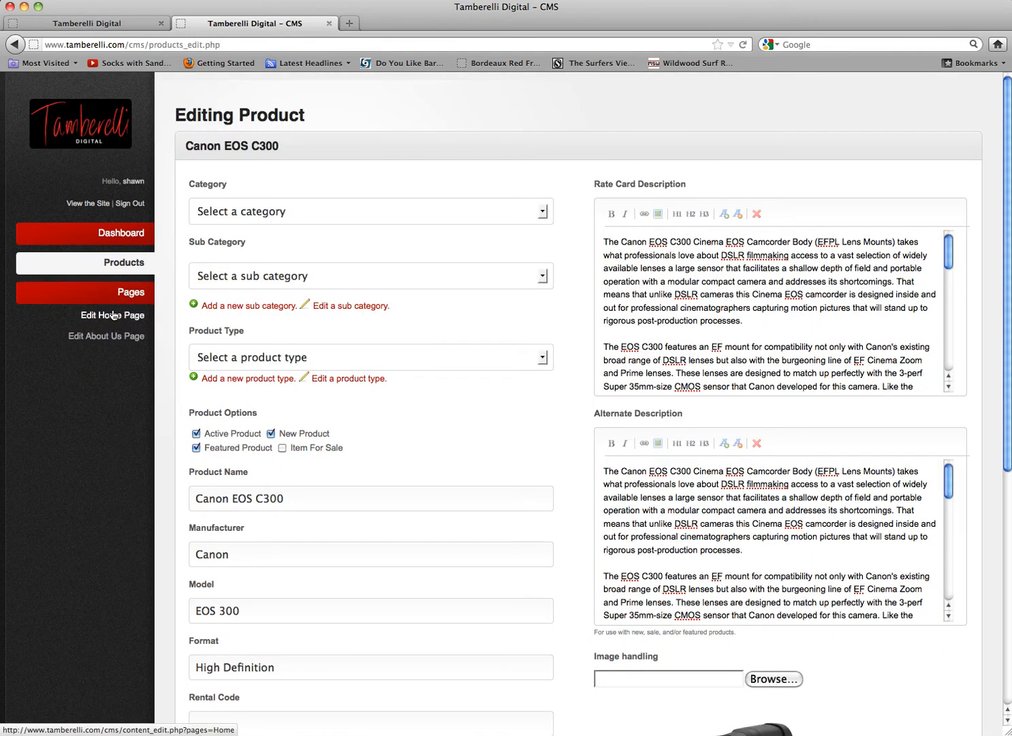
click(113, 315)
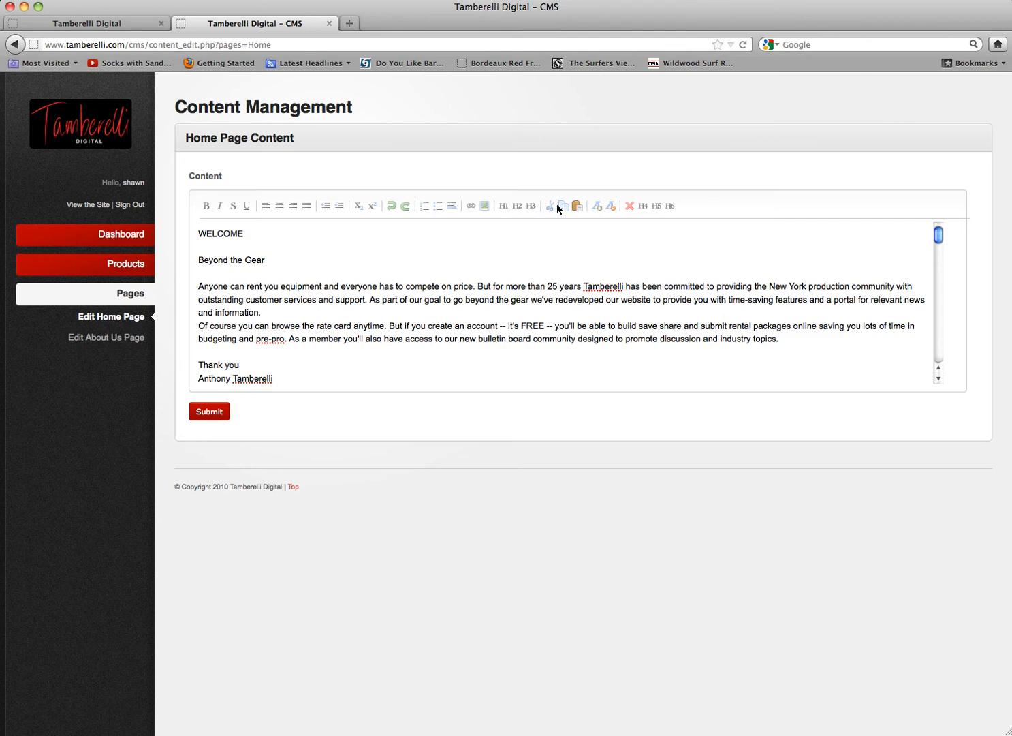
drag(940, 233, 930, 325)
drag(934, 348, 946, 221)
- Replace the double hyphens on both sides of "it's FREE" with single hyphens and submit the home page content
text(-)
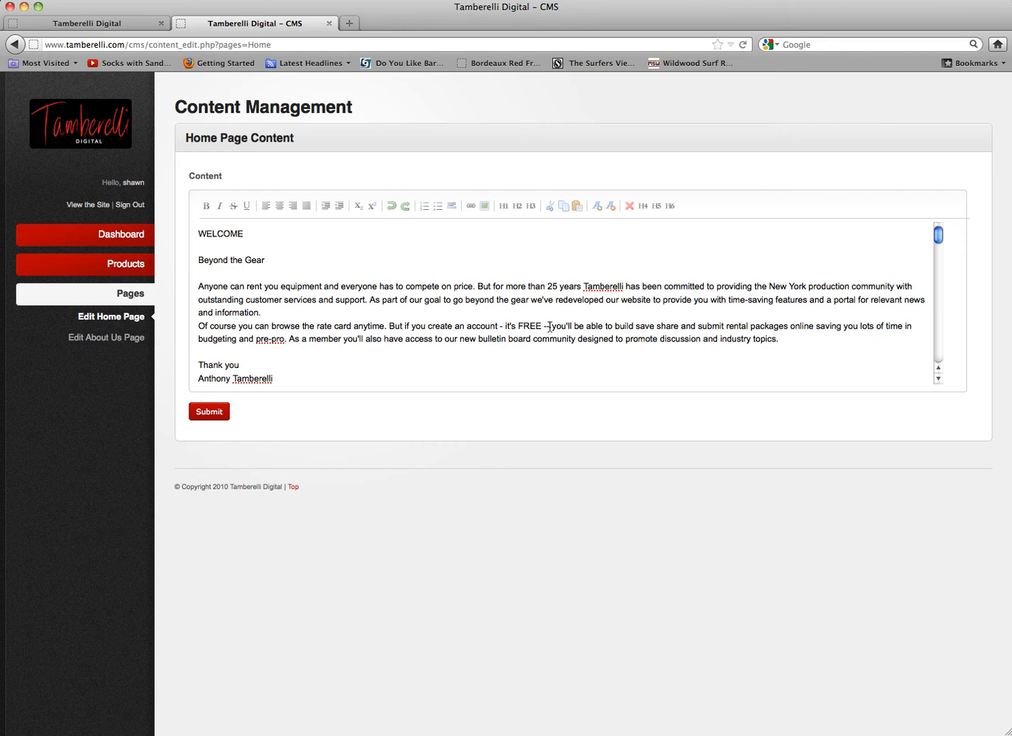
drag(550, 326, 544, 328)
text(-)
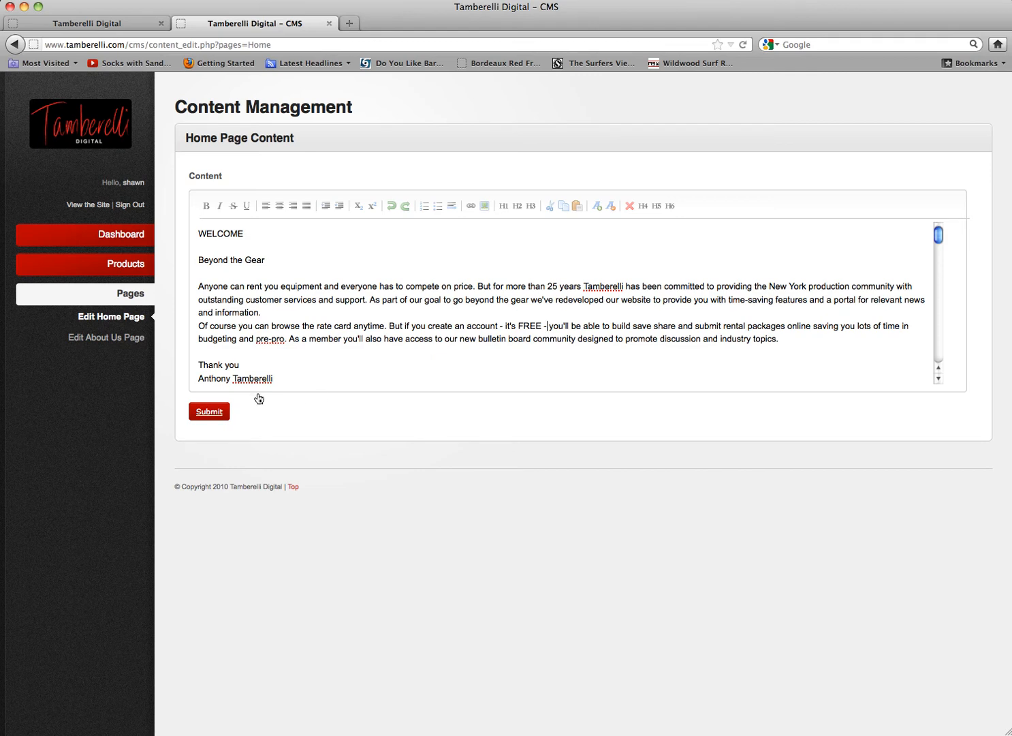
click(210, 413)
- Reload the public home page and check the hyphens around "it's FREE" in the welcome text
click(94, 25)
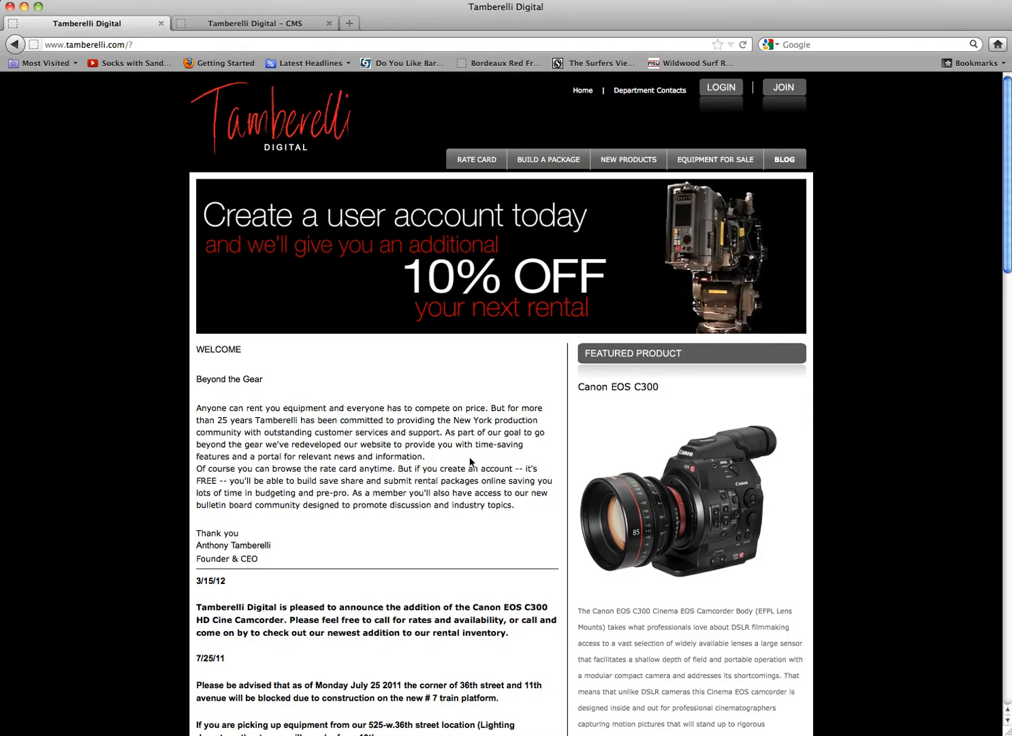
double_click(517, 469)
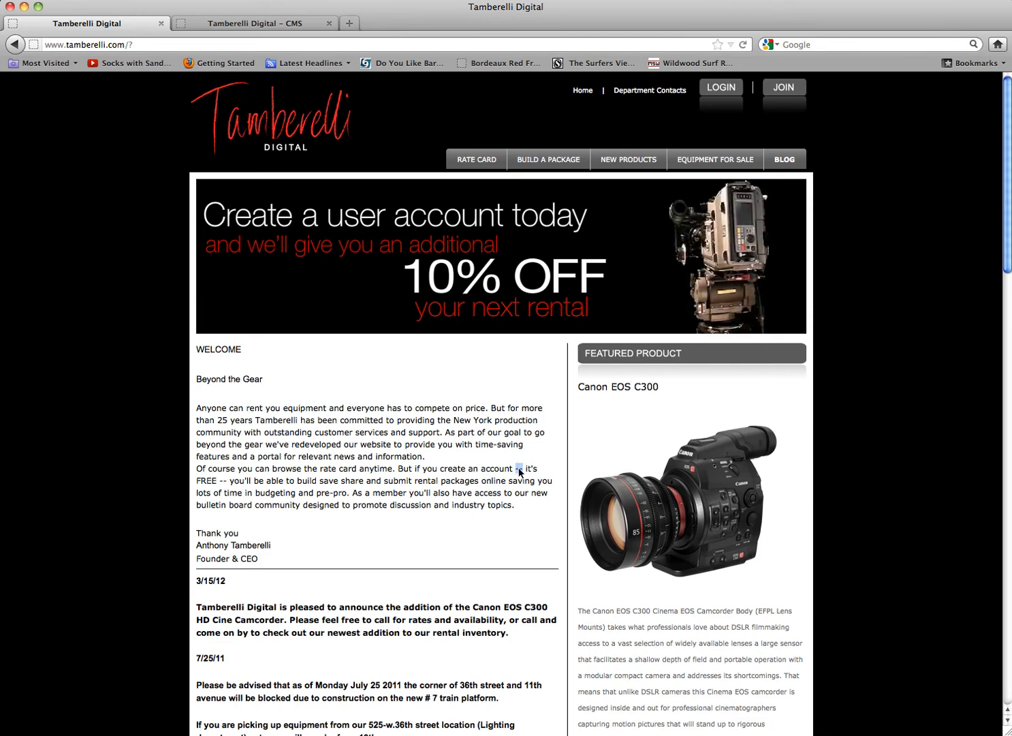
click(519, 471)
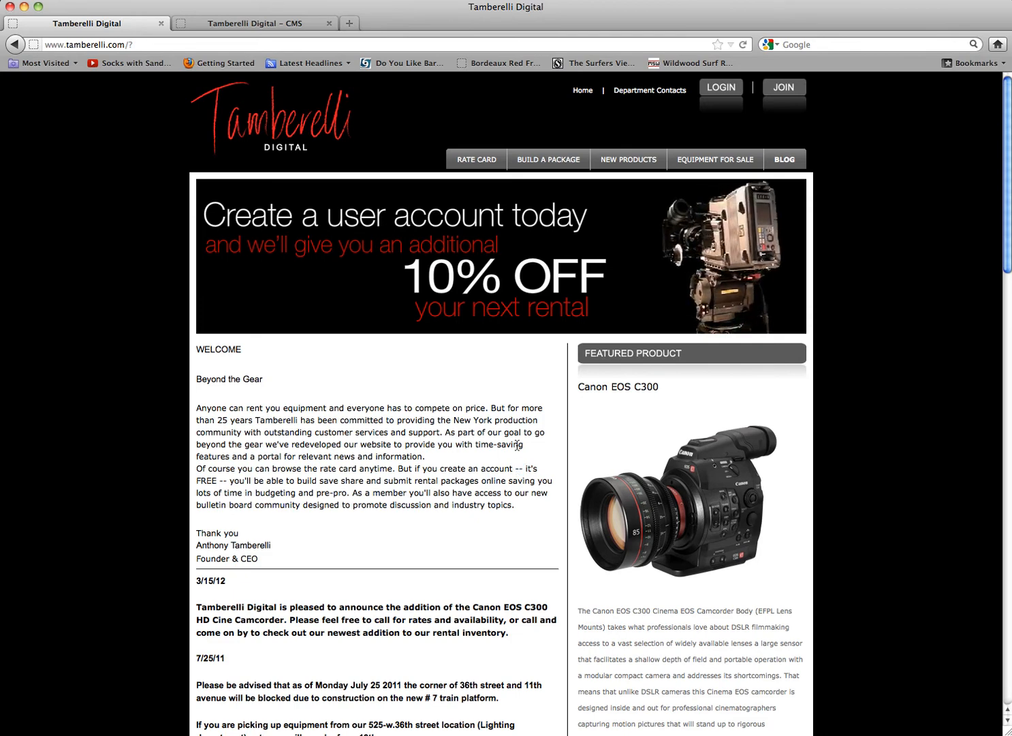
click(742, 45)
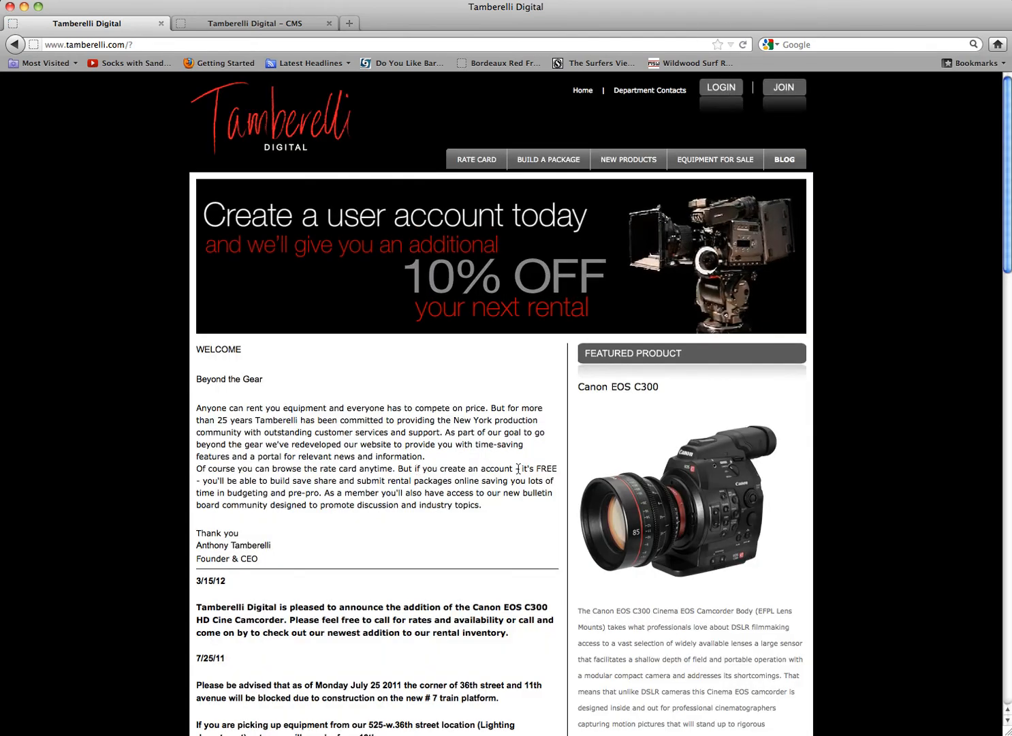
double_click(517, 469)
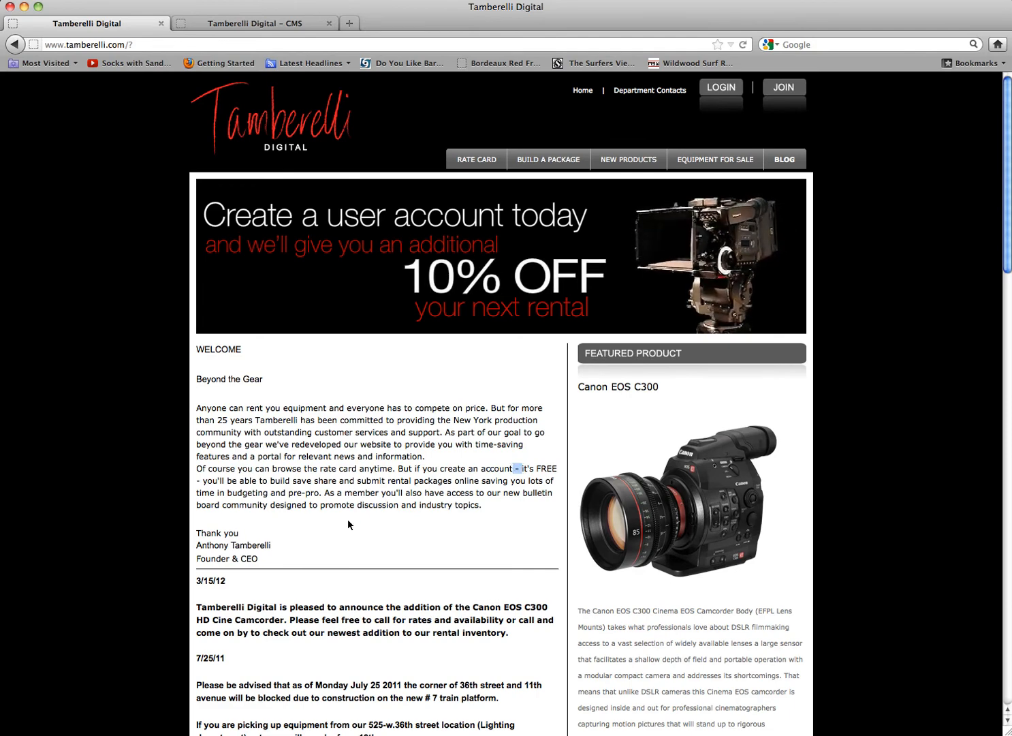
drag(199, 481, 195, 482)
click(196, 482)
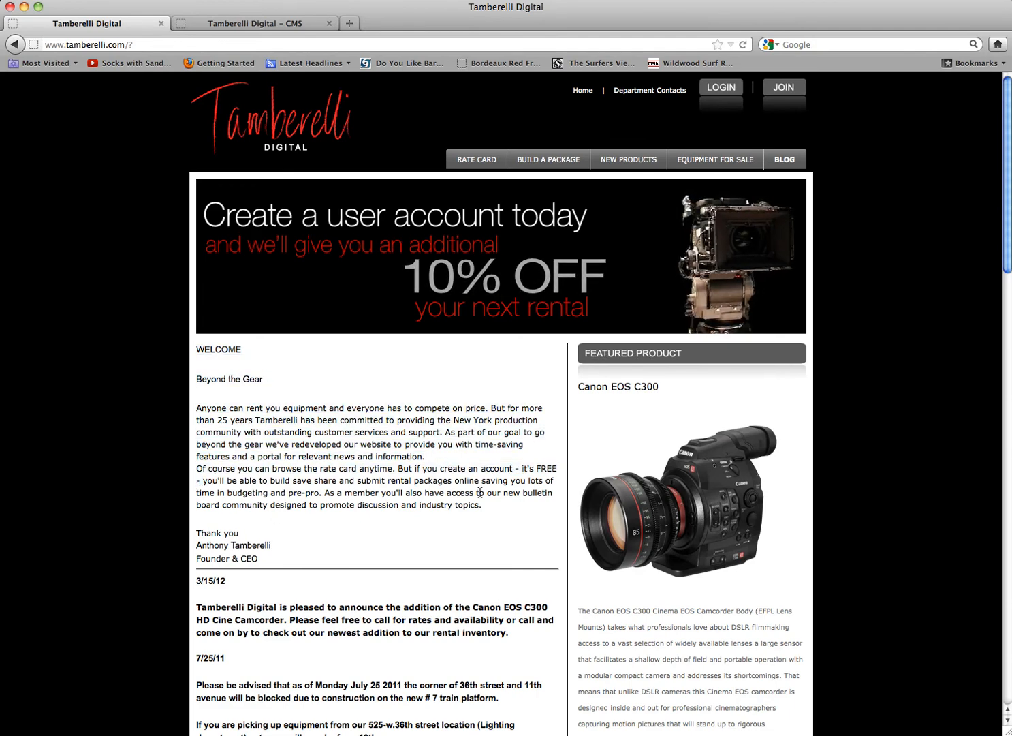
drag(197, 348, 270, 492)
click(385, 366)
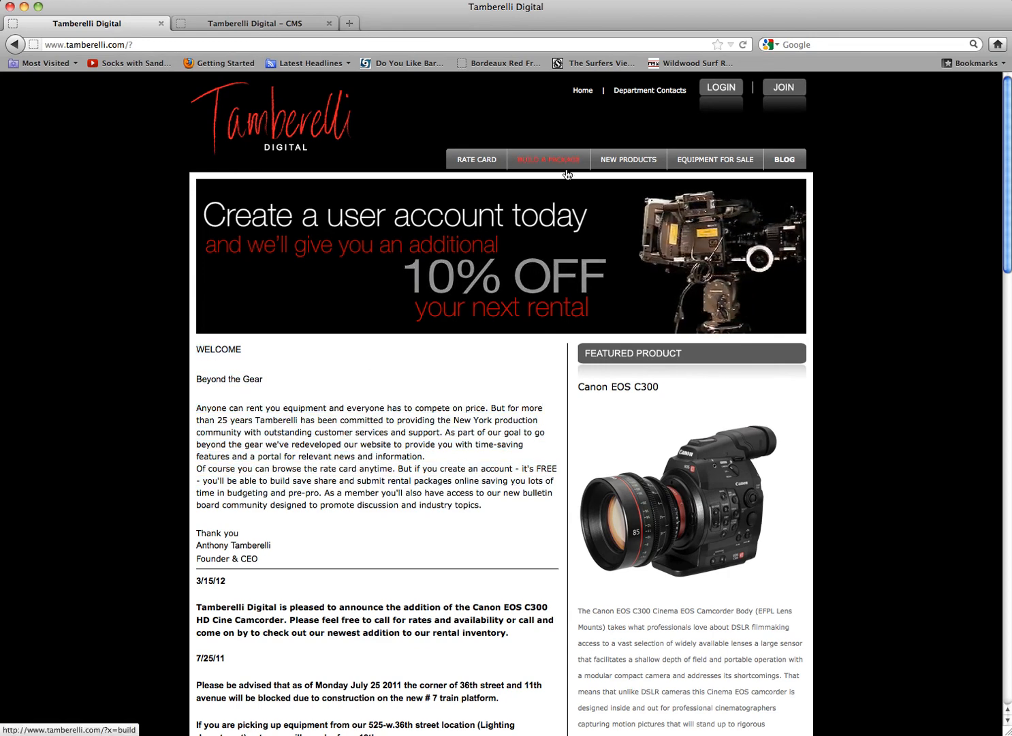
- View the Department Contacts page on the public site and examine its Operations / Information section
click(646, 91)
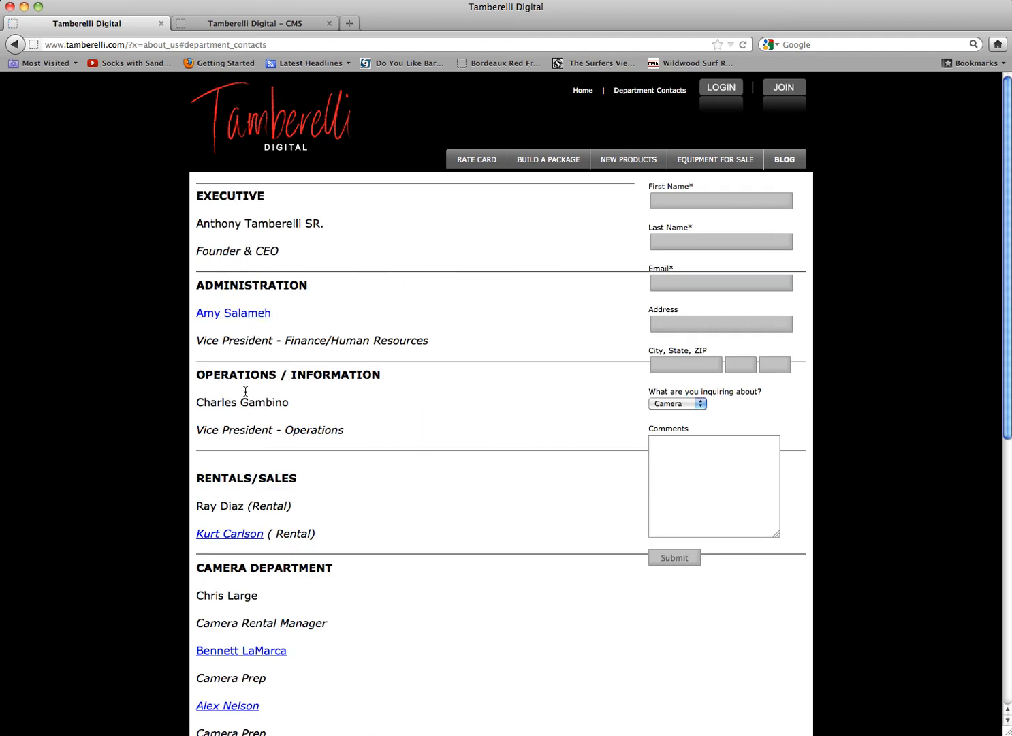
drag(379, 434, 191, 361)
click(448, 423)
- Open the About Us page content in the CMS editor and look through its department contact entries
click(269, 24)
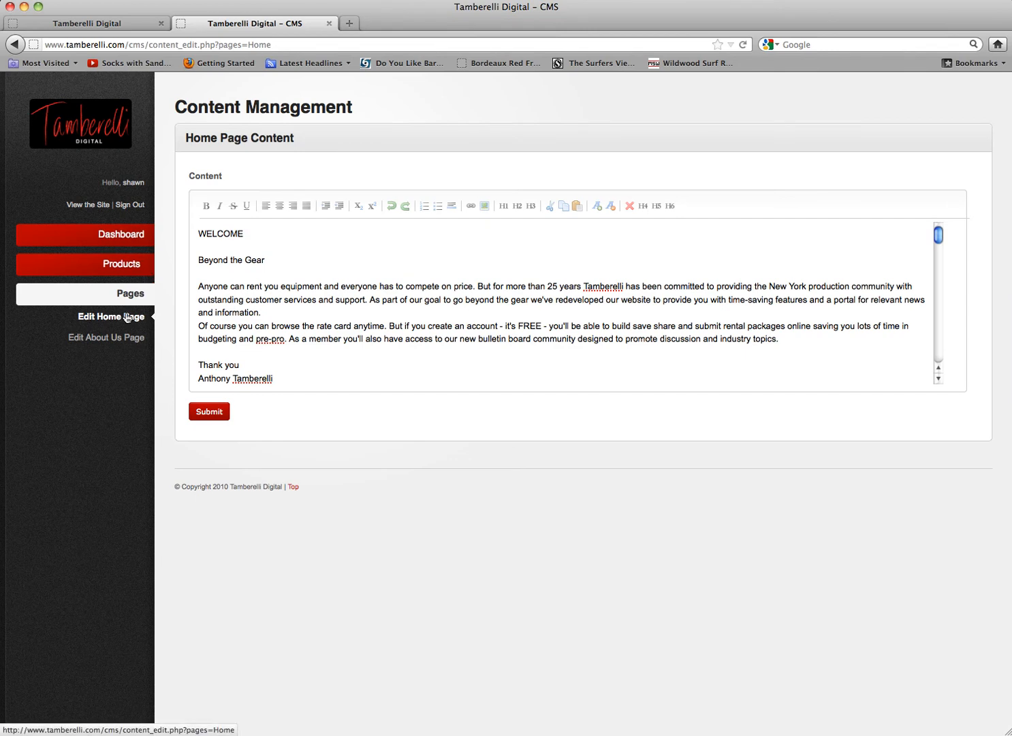
click(132, 340)
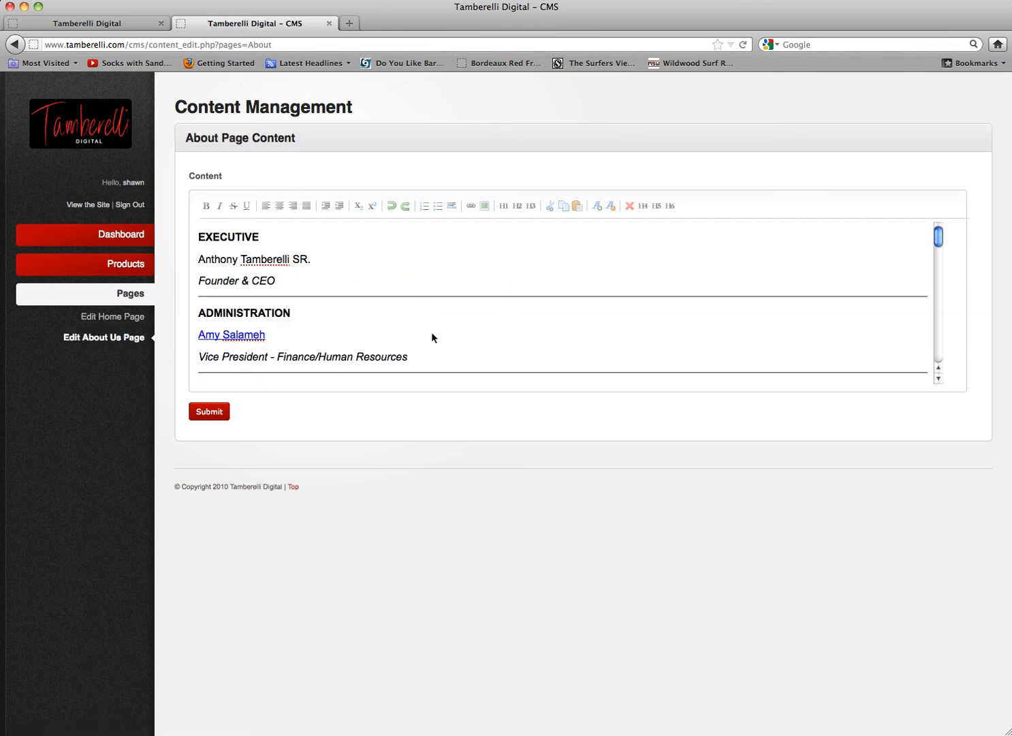
scroll(421, 324, down, 5)
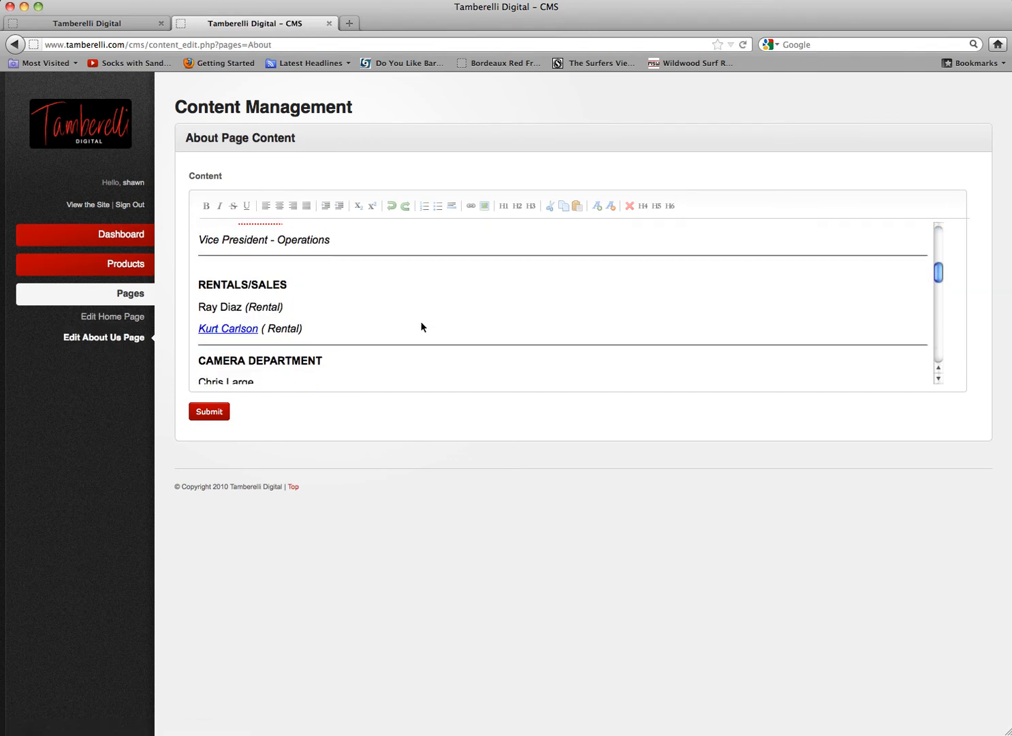
scroll(421, 327, down, 6)
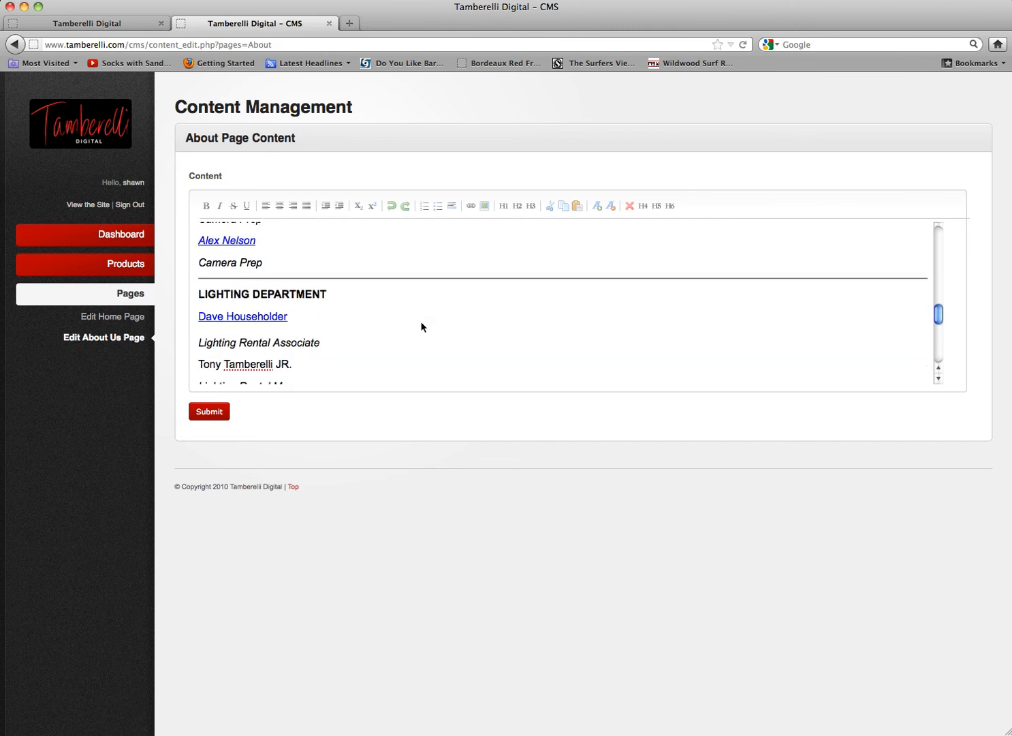
- Insert "Mr." before the contact's name under Operations / Information in the About page content and submit the page
scroll(421, 327, down, 2)
scroll(421, 326, up, 6)
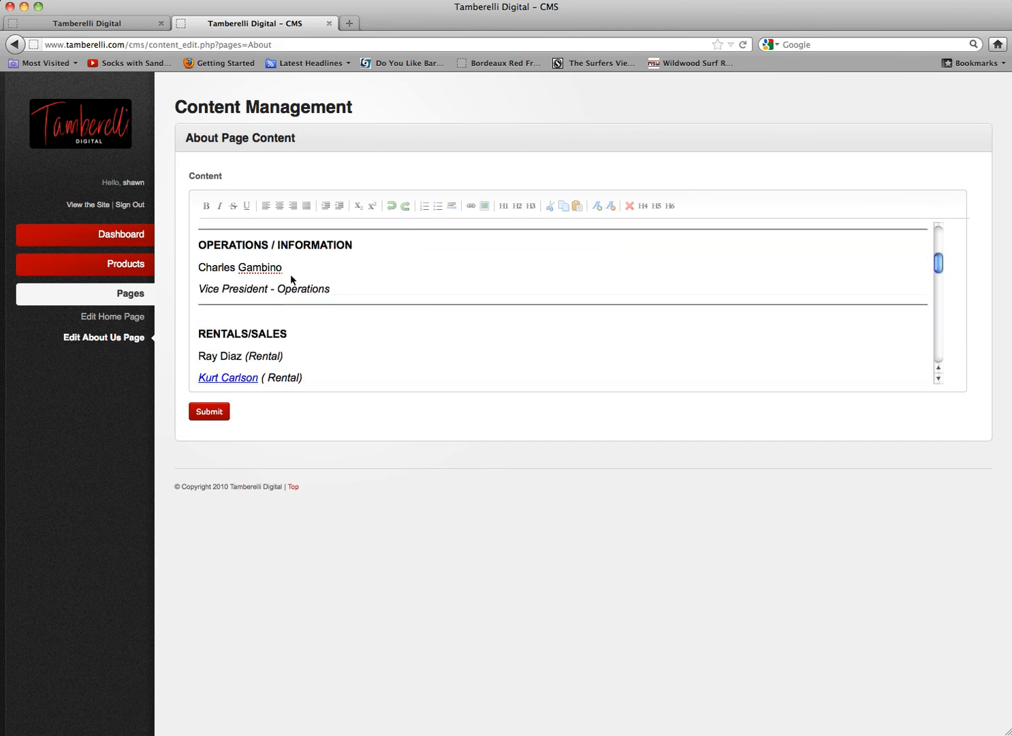
scroll(391, 337, down, 3)
scroll(392, 337, up, 3)
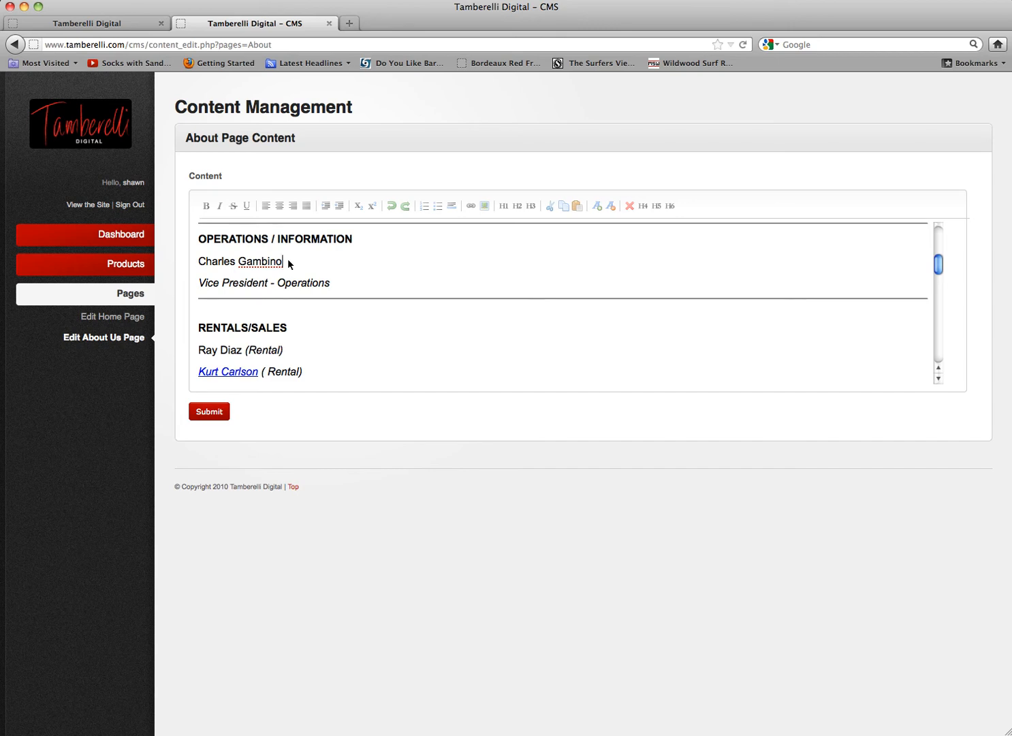
click(200, 265)
text(Mr.)
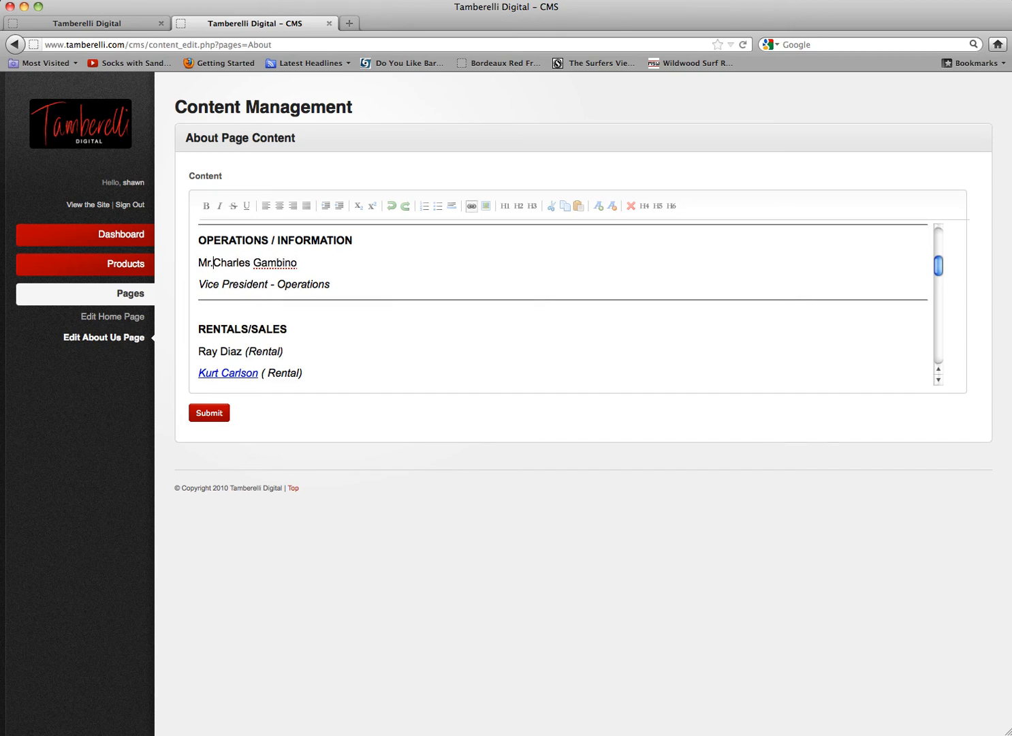
click(226, 411)
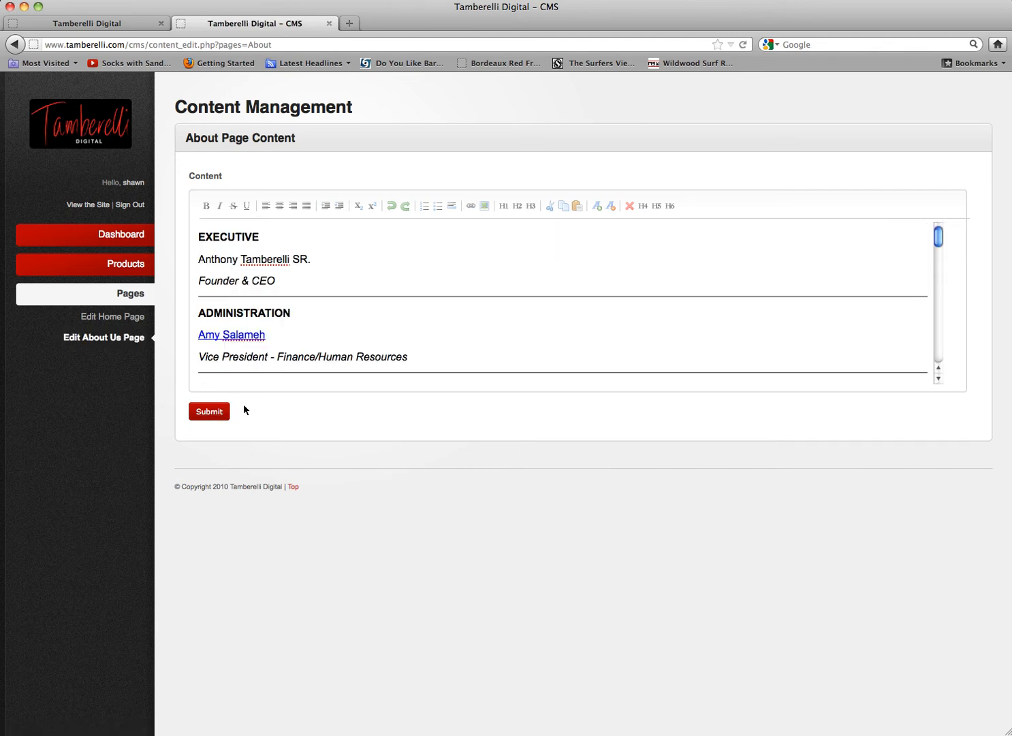
- Reload the public Department Contacts page and check the contact's name under Operations / Information
click(127, 29)
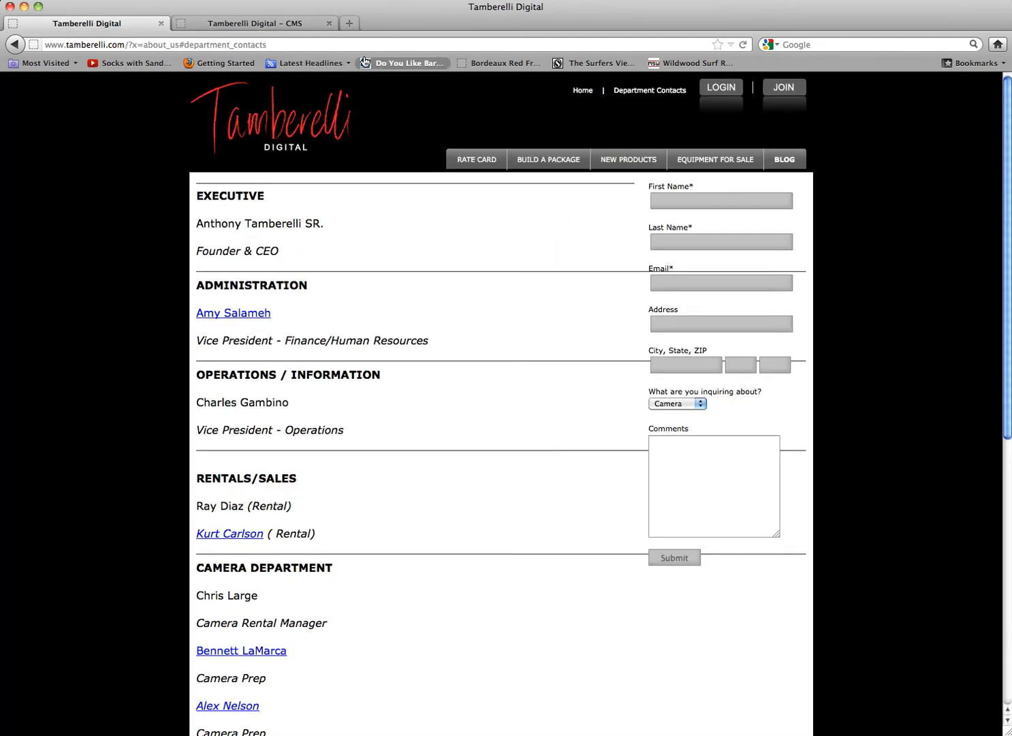
drag(294, 403, 194, 402)
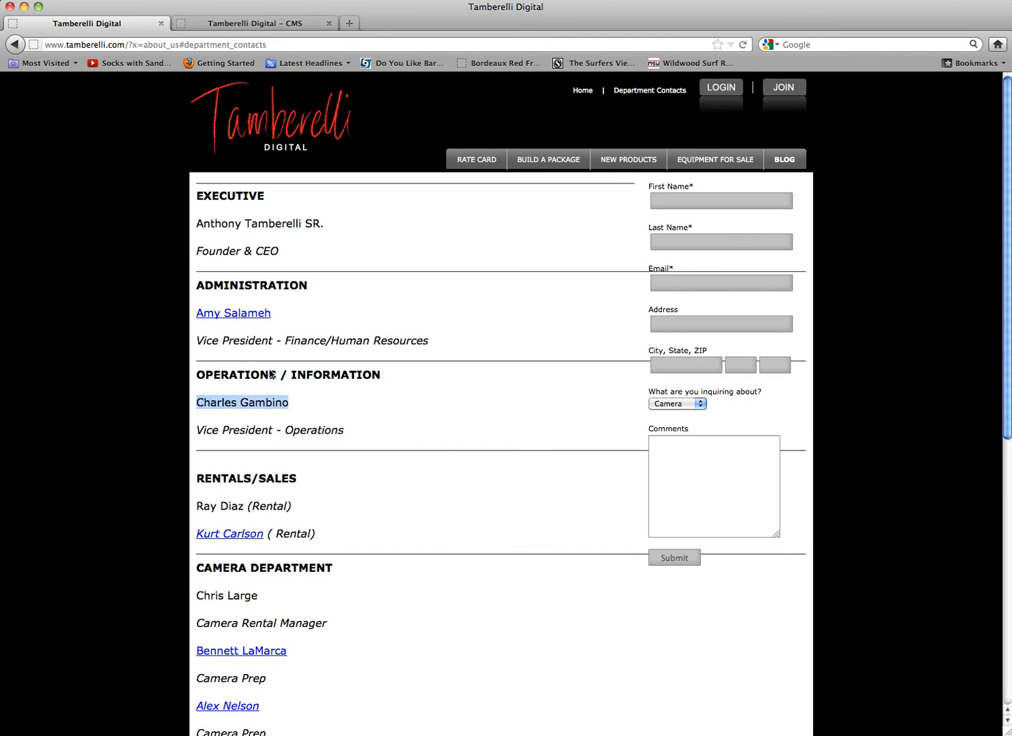
click(742, 45)
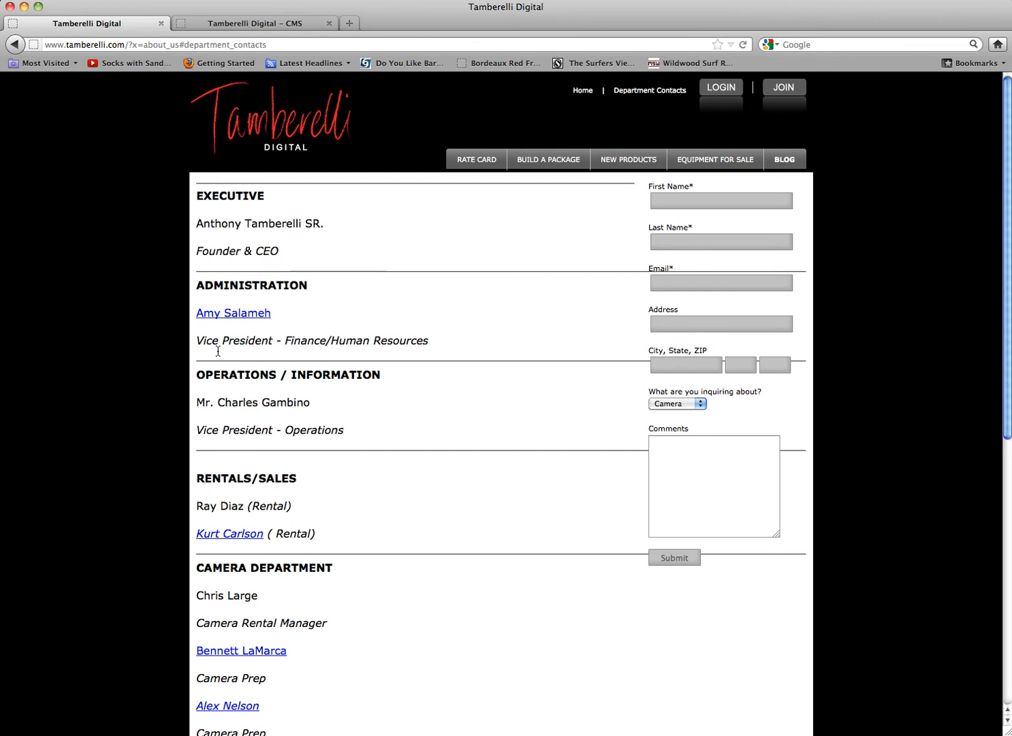
drag(258, 403, 197, 402)
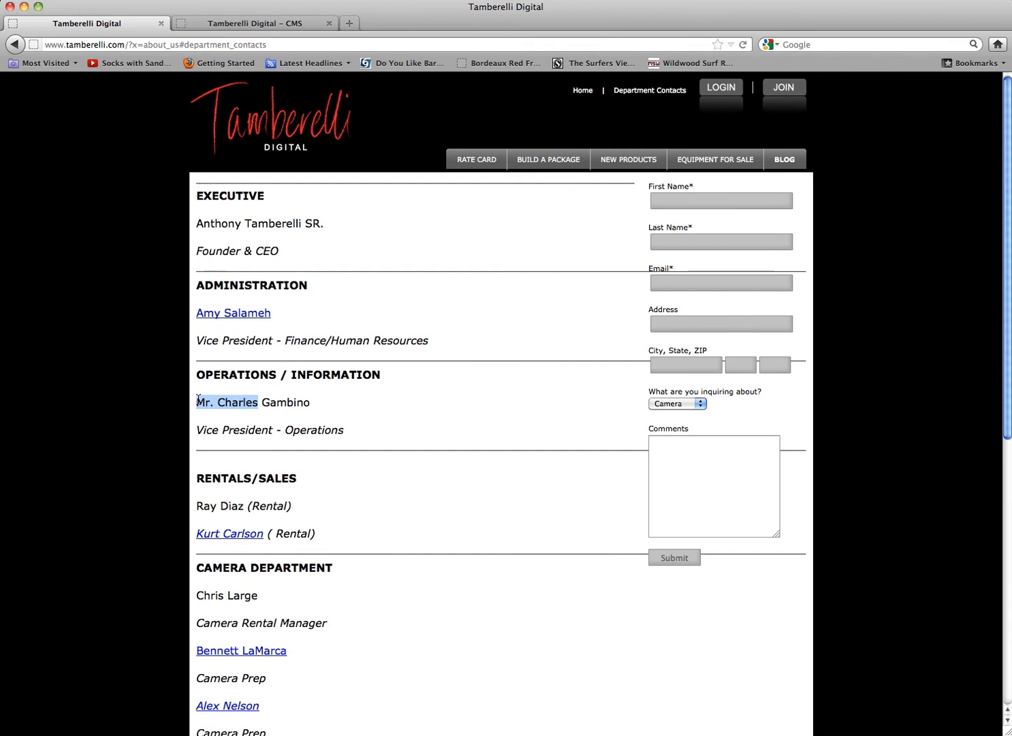
drag(283, 315, 187, 311)
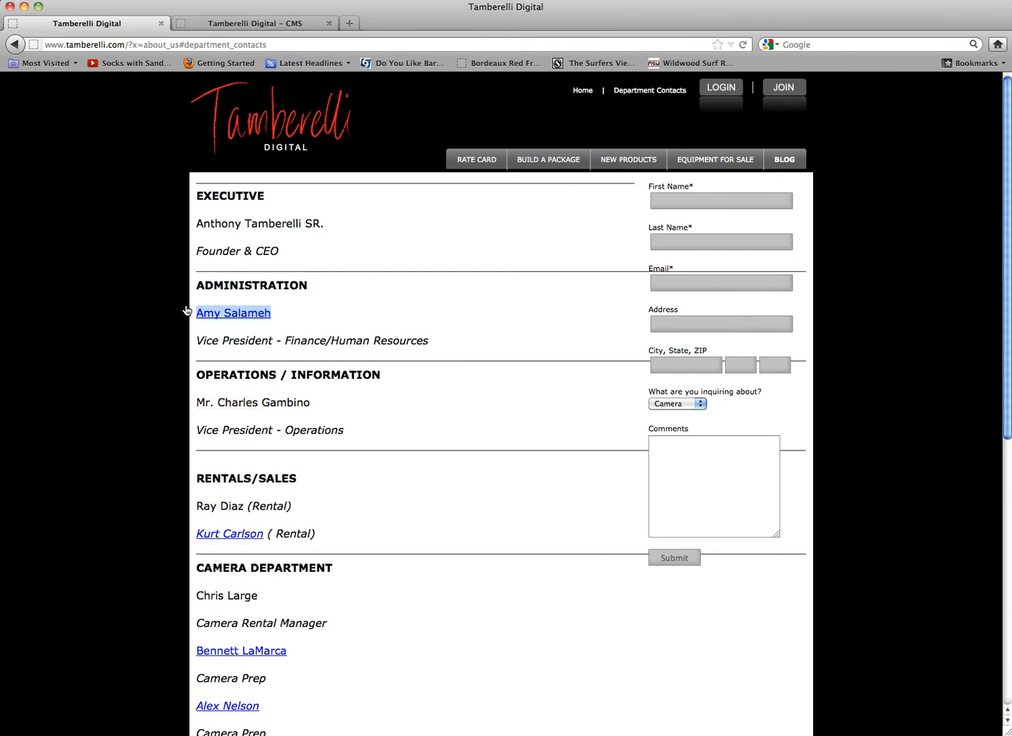
click(386, 310)
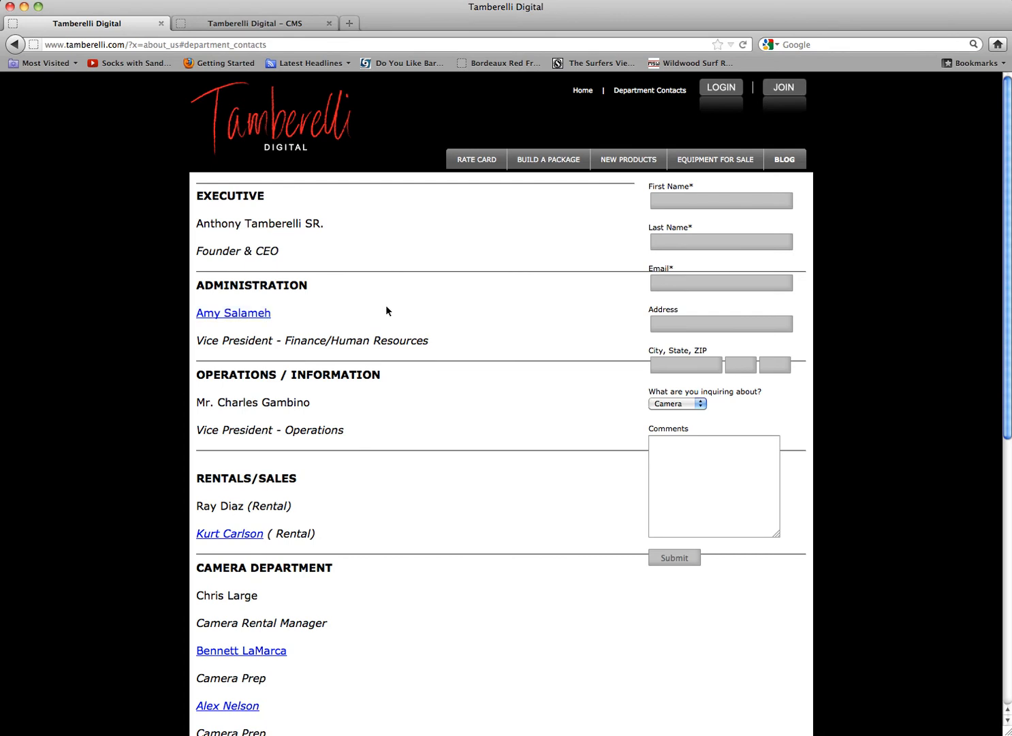
- Remove "Mr." from the Operations / Information contact in the CMS About page content and submit the page
click(215, 25)
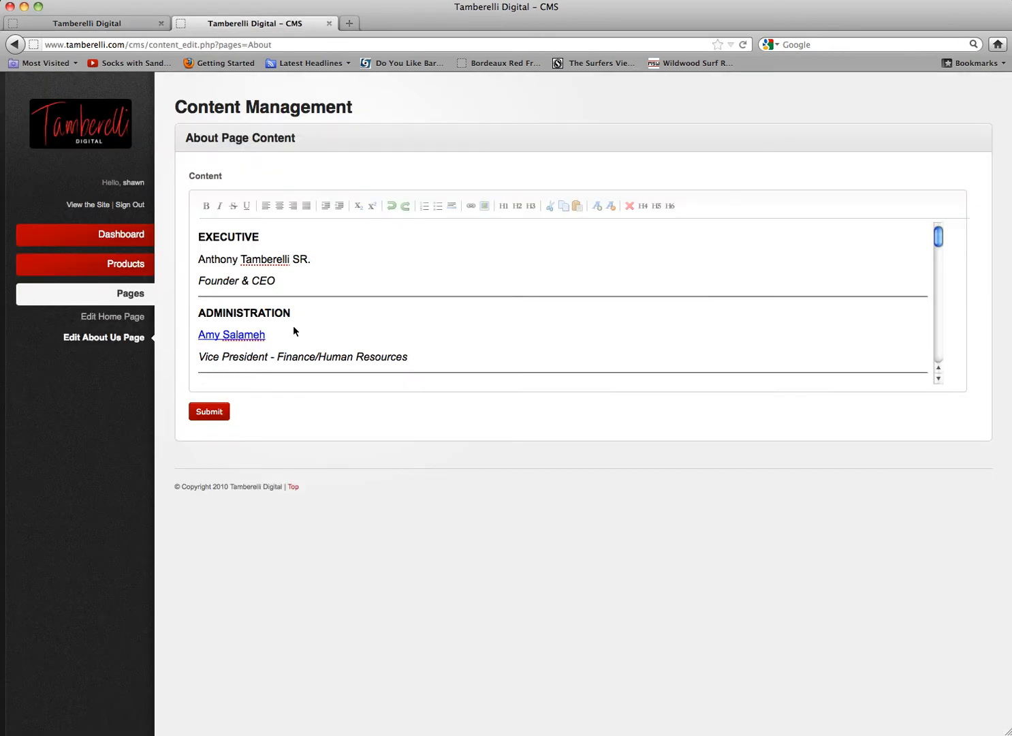
scroll(294, 328, down, 3)
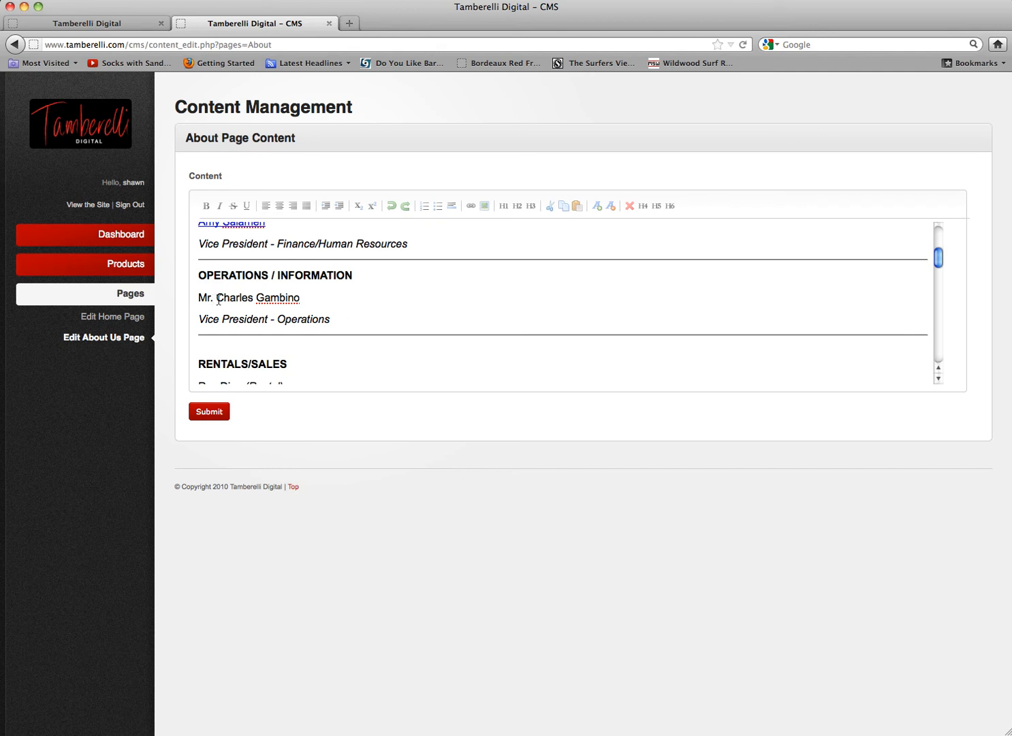
drag(218, 298, 196, 298)
key(BackSpace)
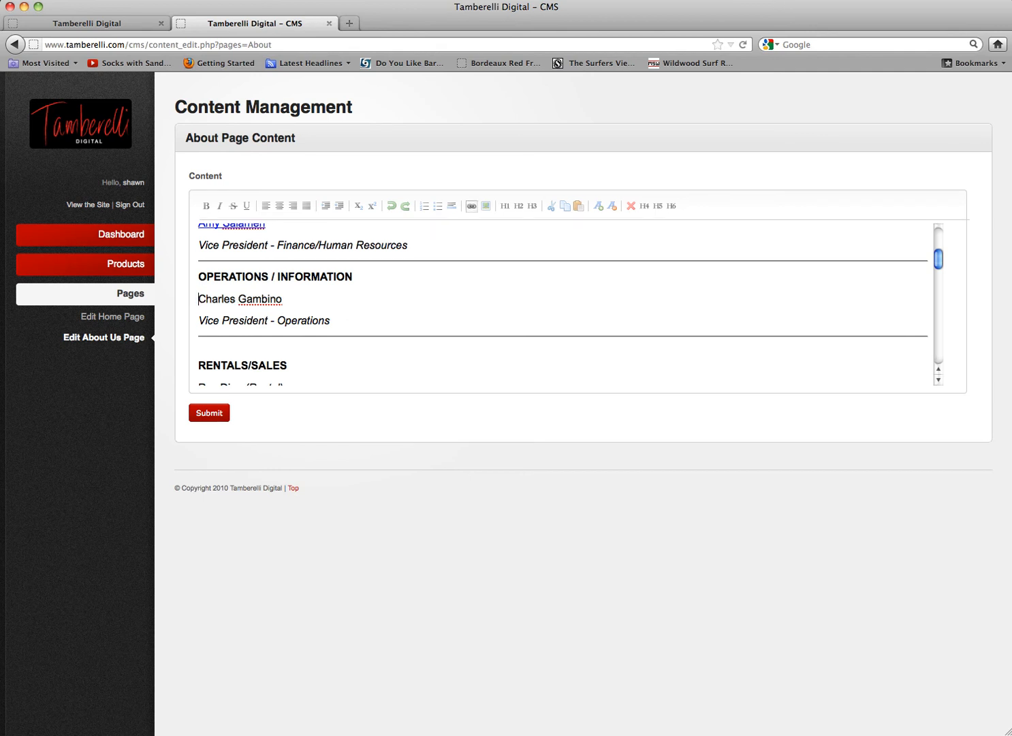
click(212, 414)
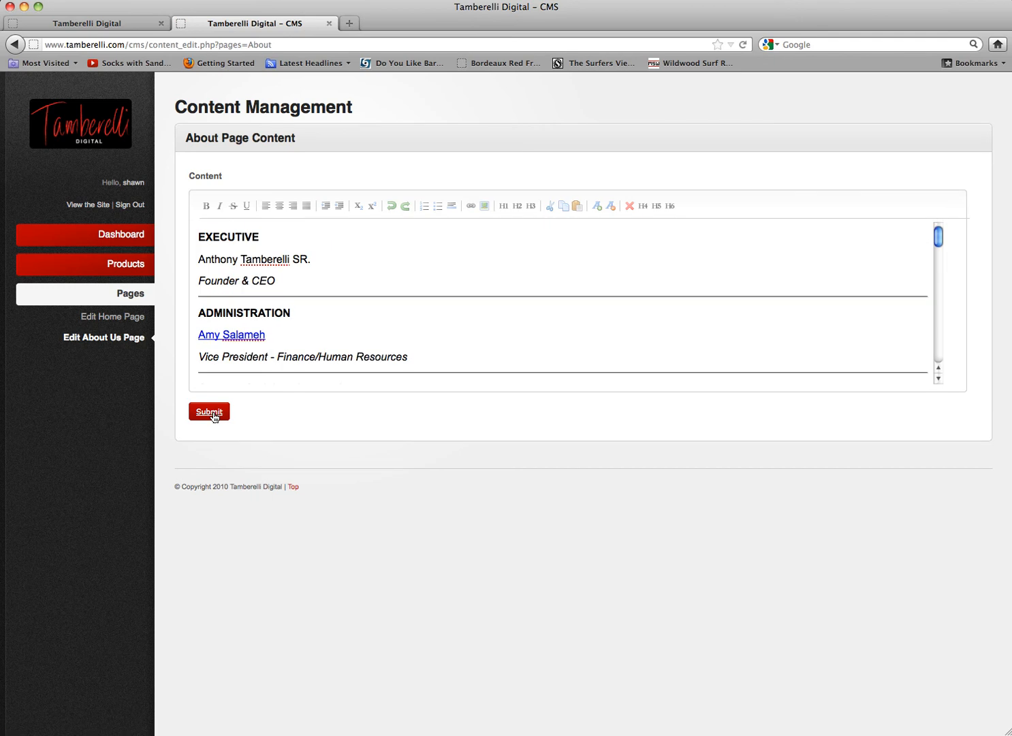
- Refresh the public Department Contacts page and verify the removal of "Mr." from the Operations / Information contact
click(91, 21)
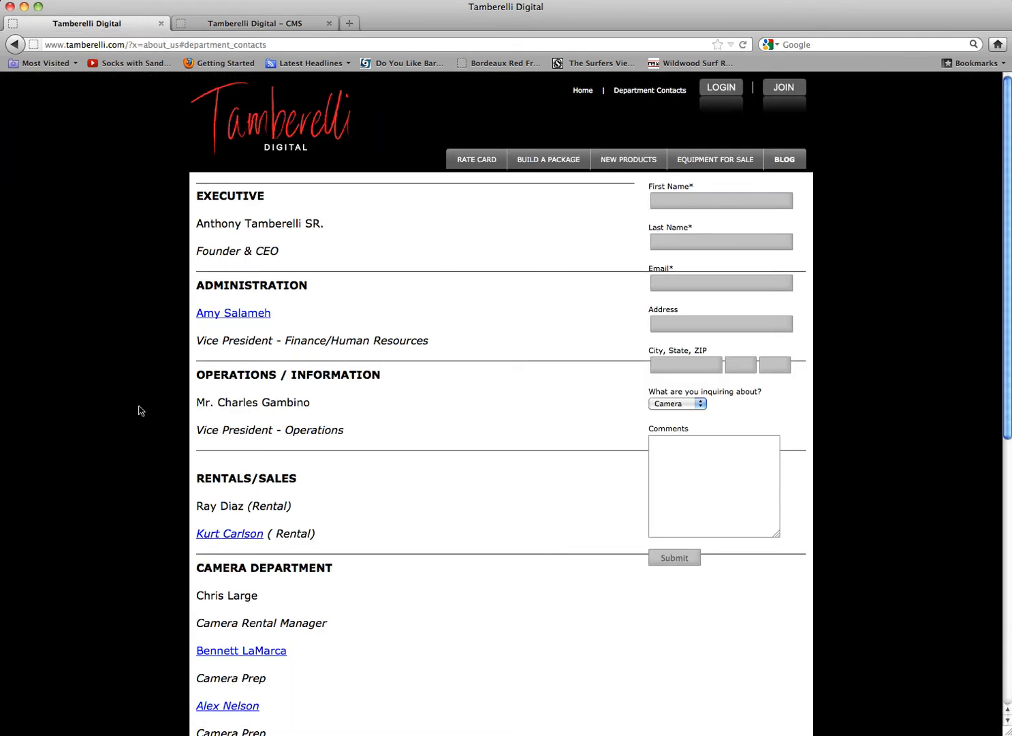
drag(239, 403, 189, 406)
click(346, 412)
click(743, 45)
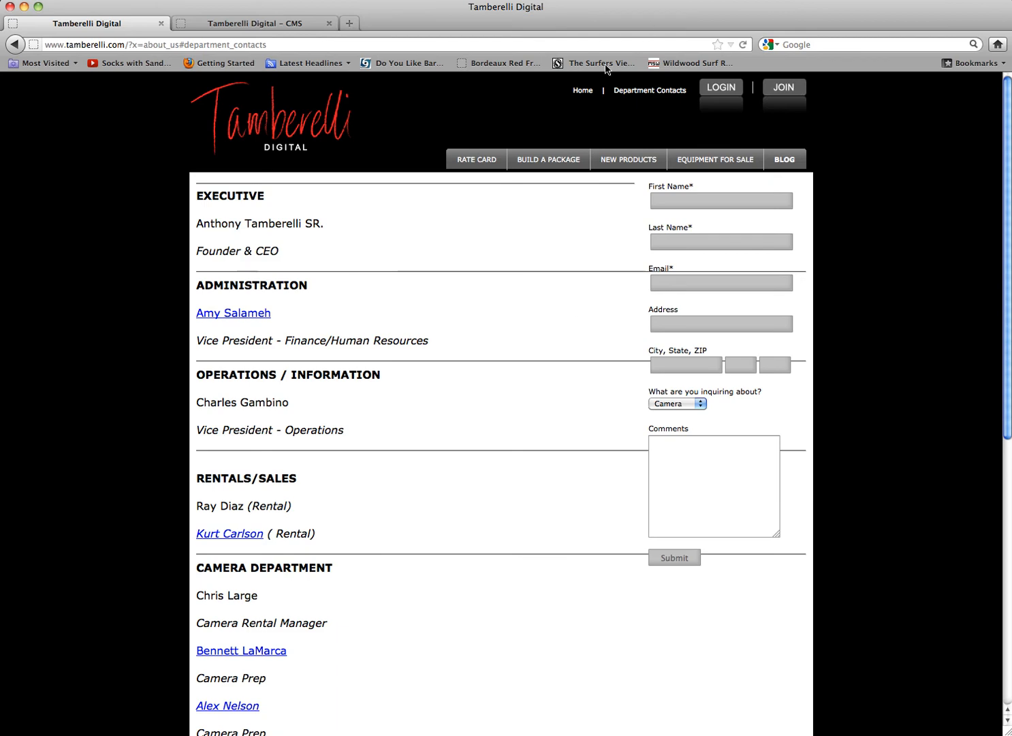
- Review the public site's Home page welcome text, the Department Contacts entries and the New Products page
click(582, 91)
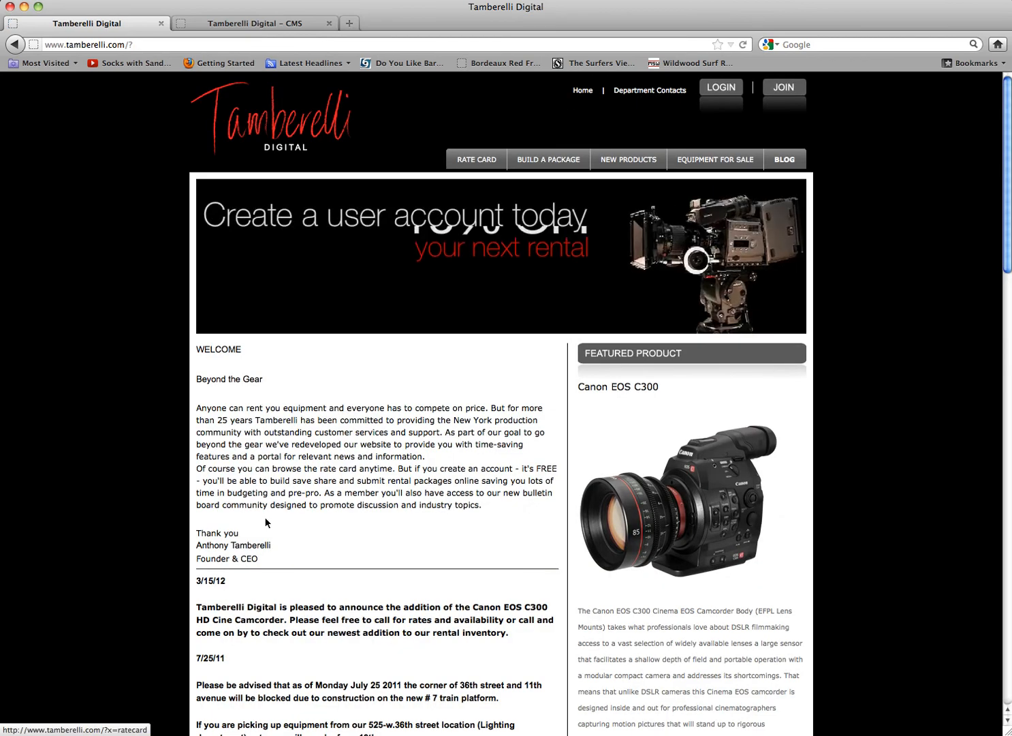
drag(283, 420, 335, 498)
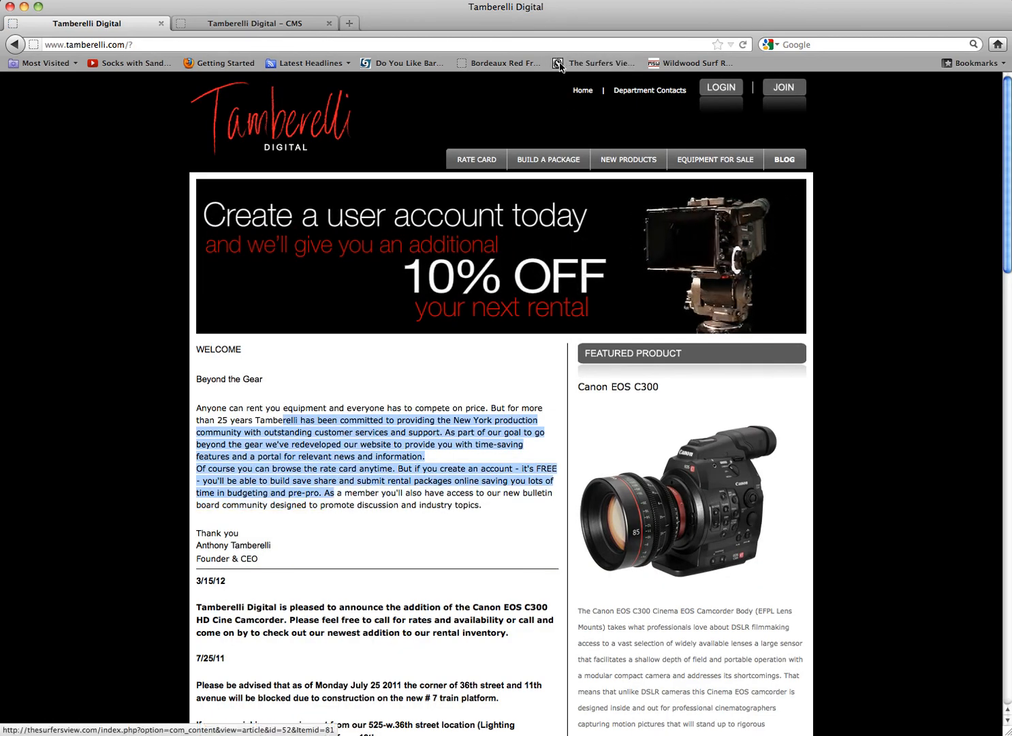
click(650, 90)
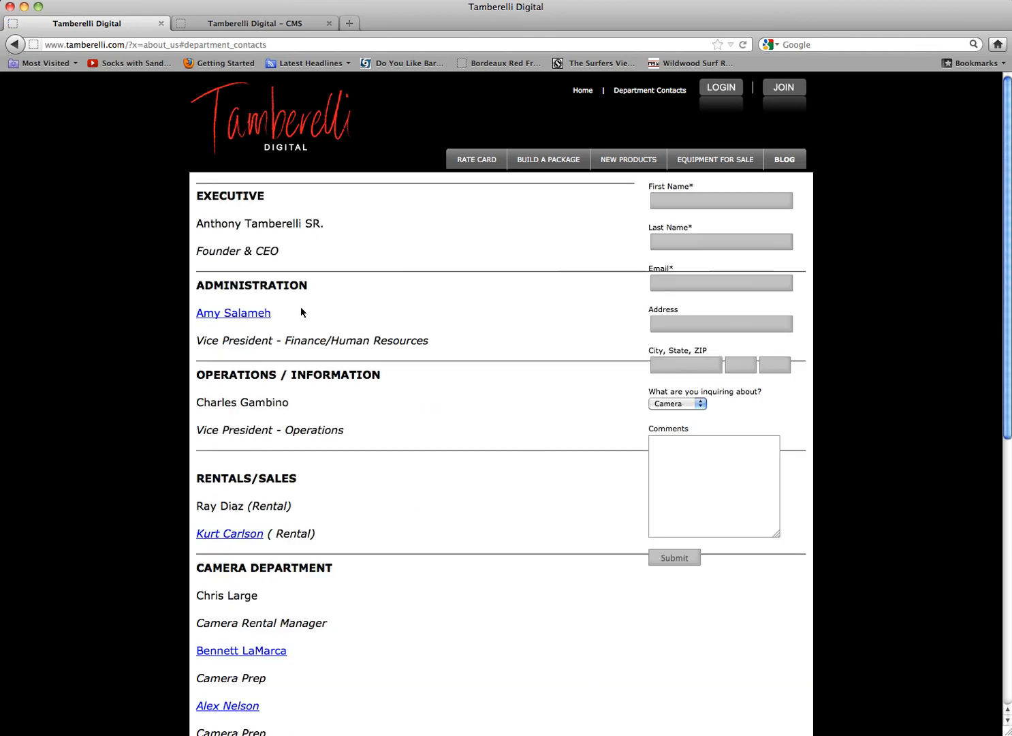
drag(301, 312, 346, 482)
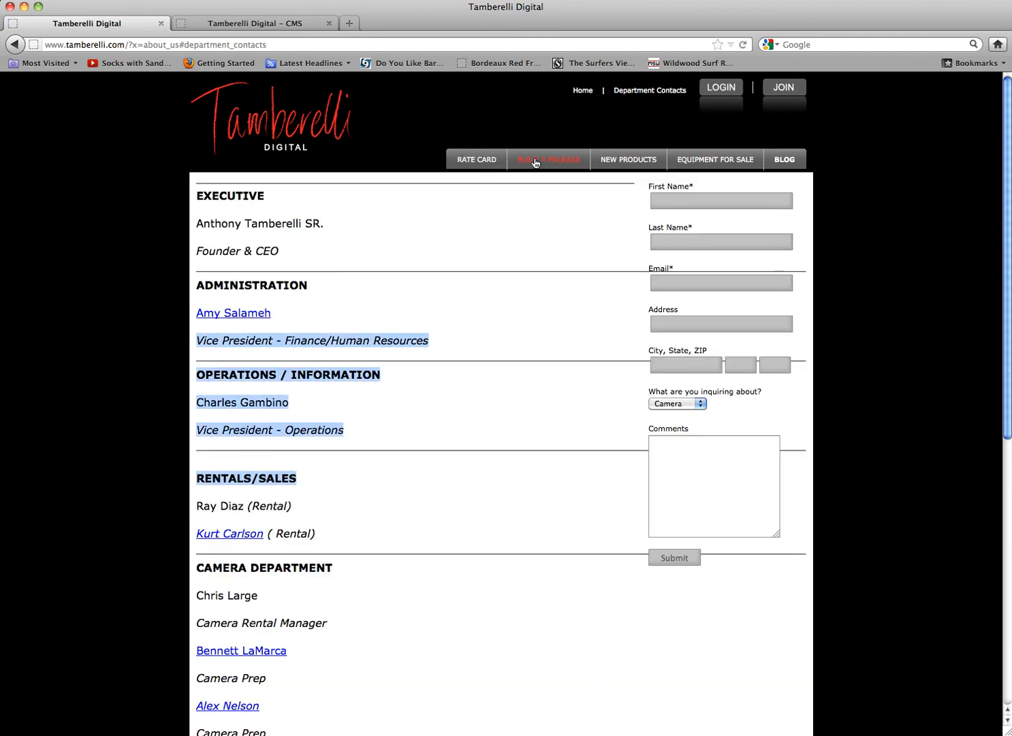
click(627, 160)
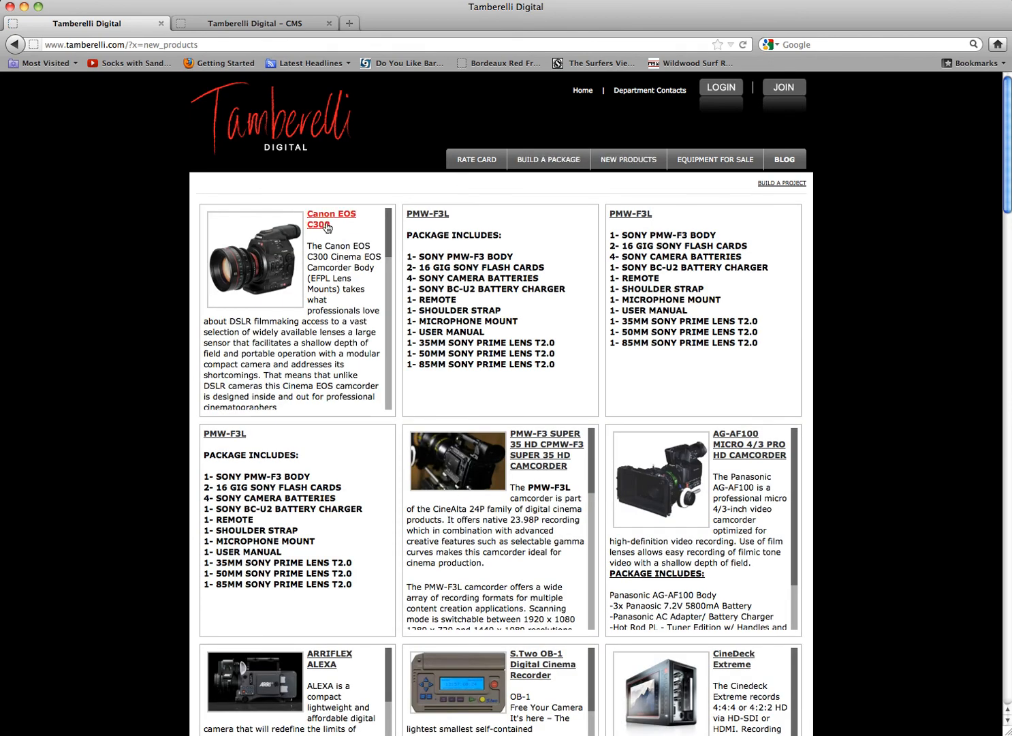
- Return to the CMS, open the Add New Product form via the dashboard and examine the available Category choices without selecting one
click(213, 24)
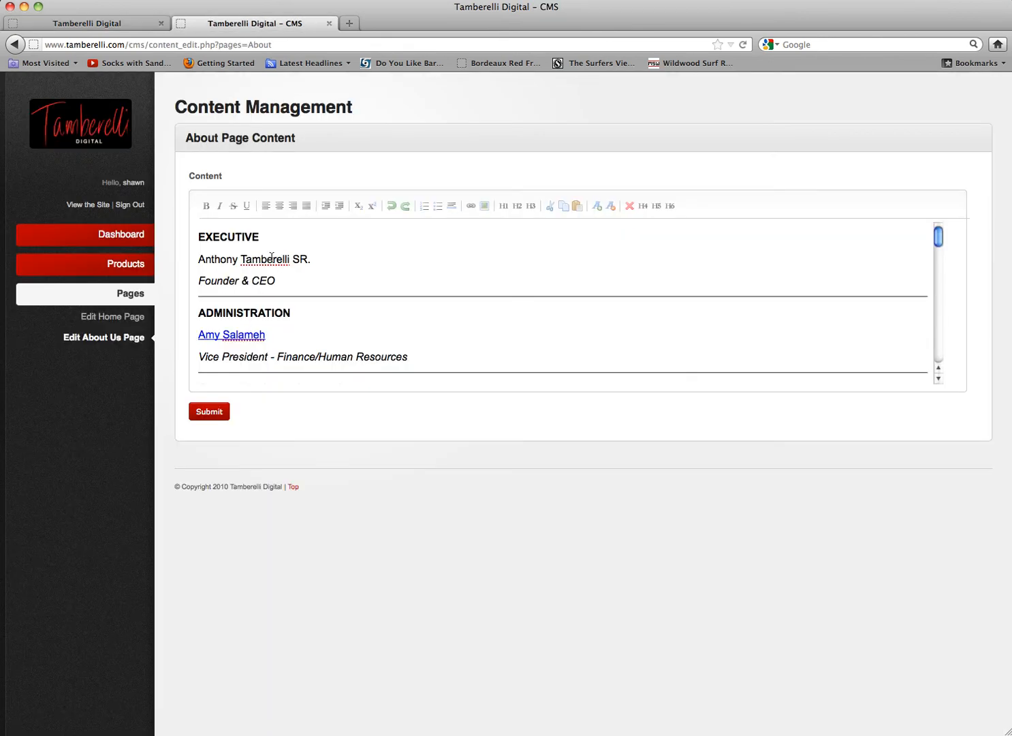
click(122, 236)
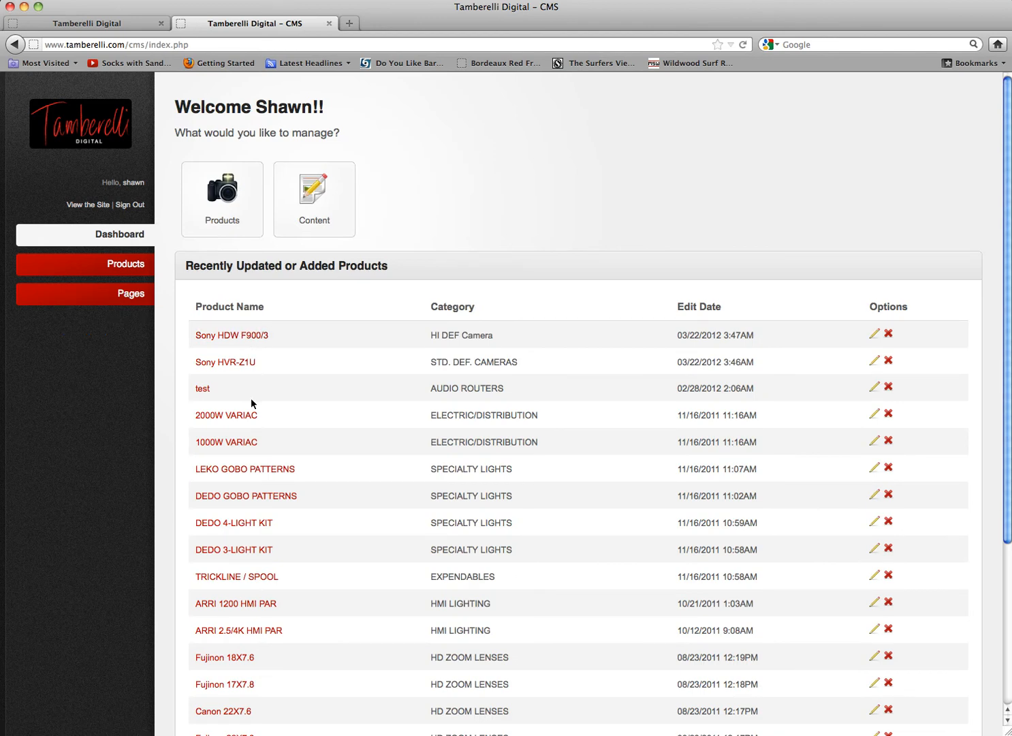
click(125, 272)
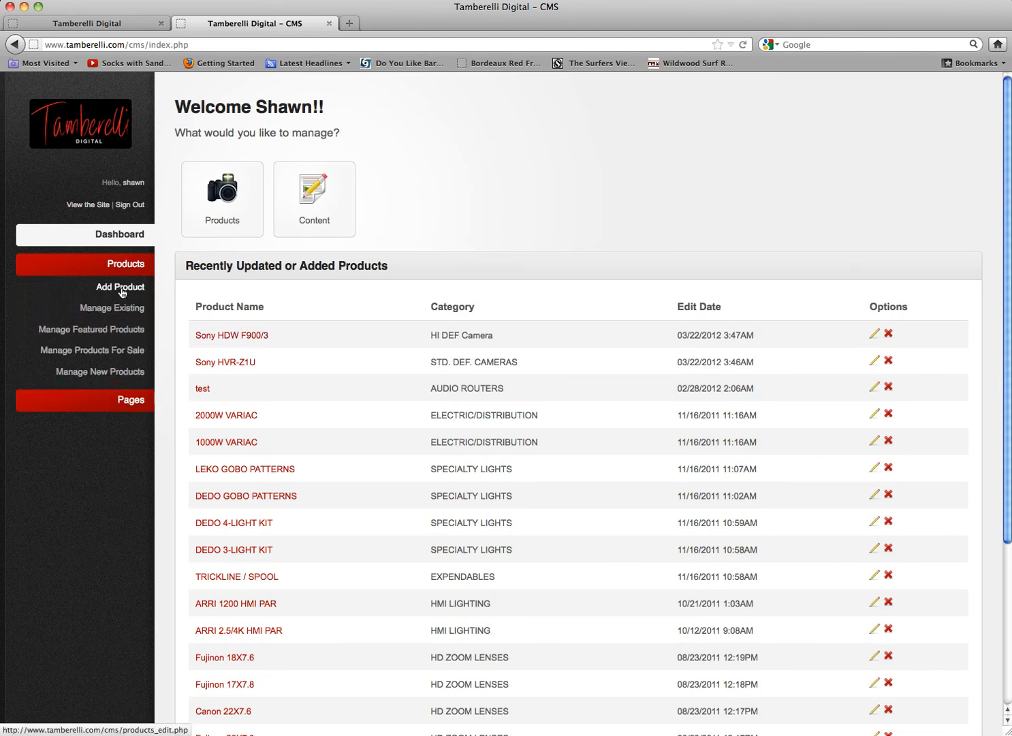
click(122, 288)
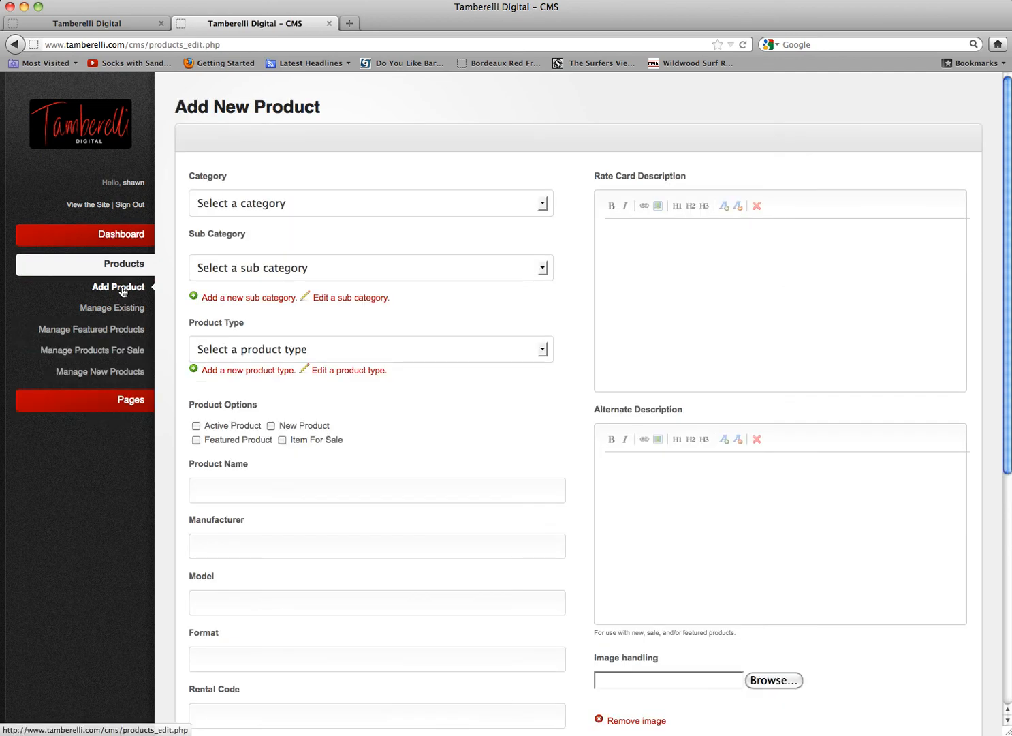
click(543, 205)
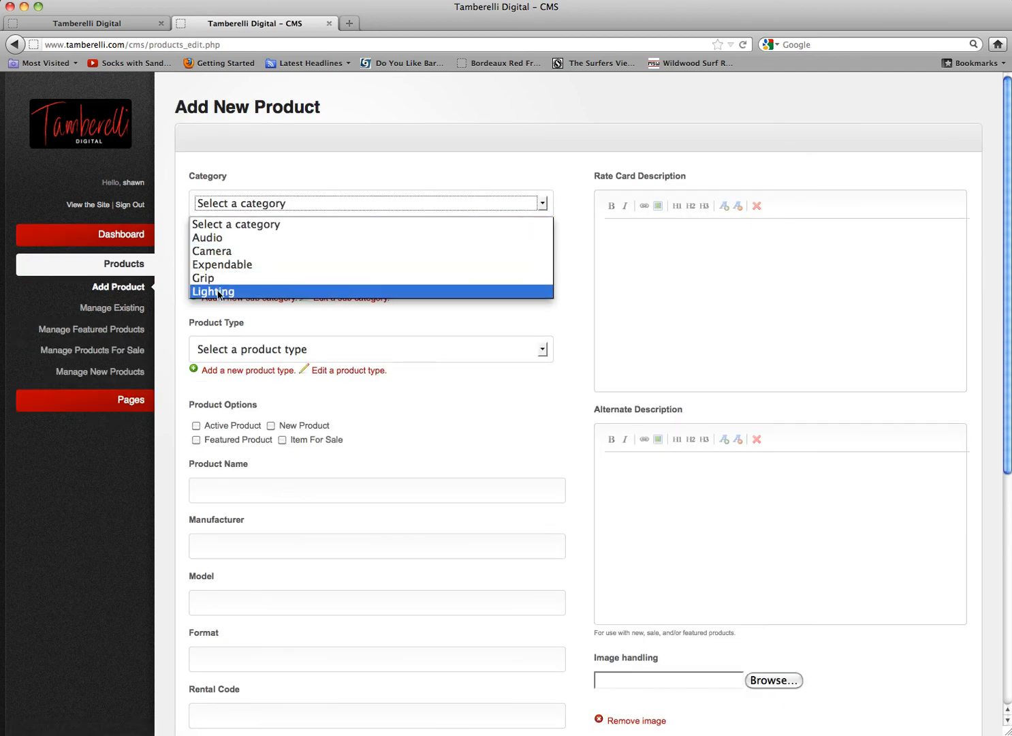
click(357, 166)
click(357, 166)
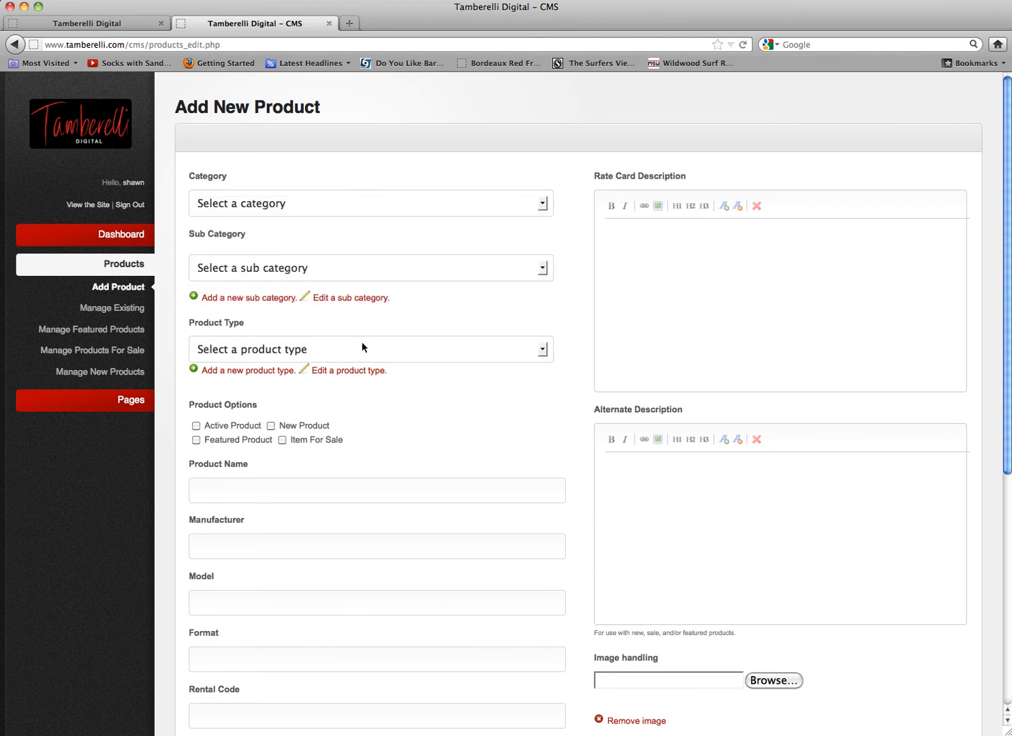
- Switch the Active Product and New Product options on and back off in the new product form
click(197, 426)
click(271, 426)
click(271, 426)
click(197, 427)
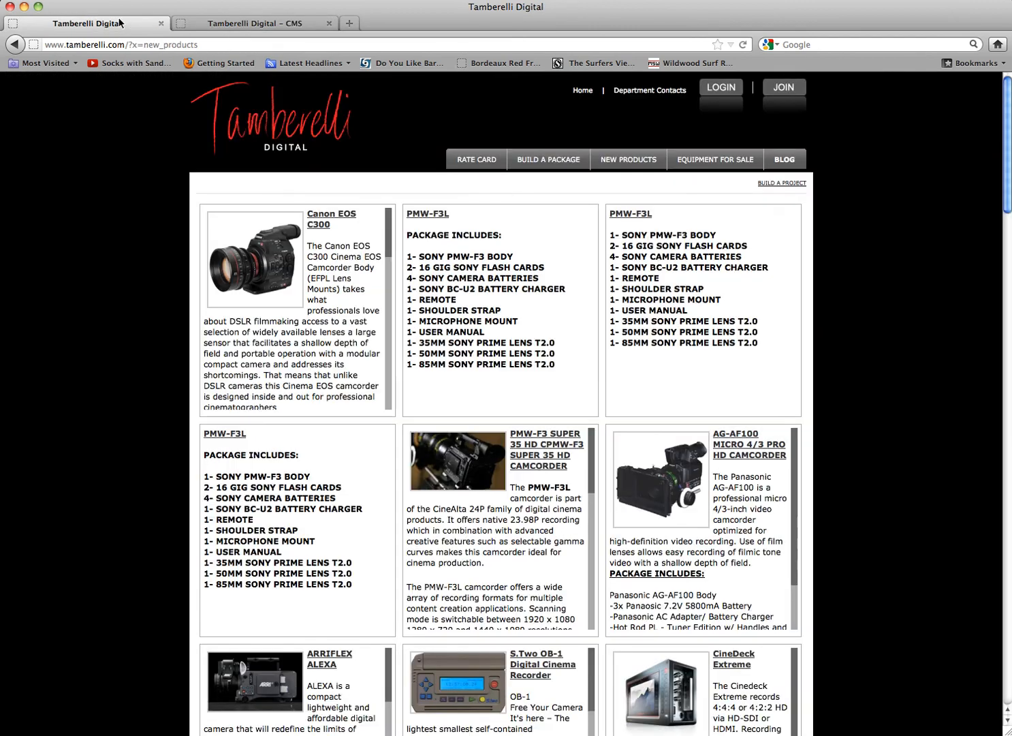
- Switch back to the public Tamberelli Digital site and open its home page
click(119, 24)
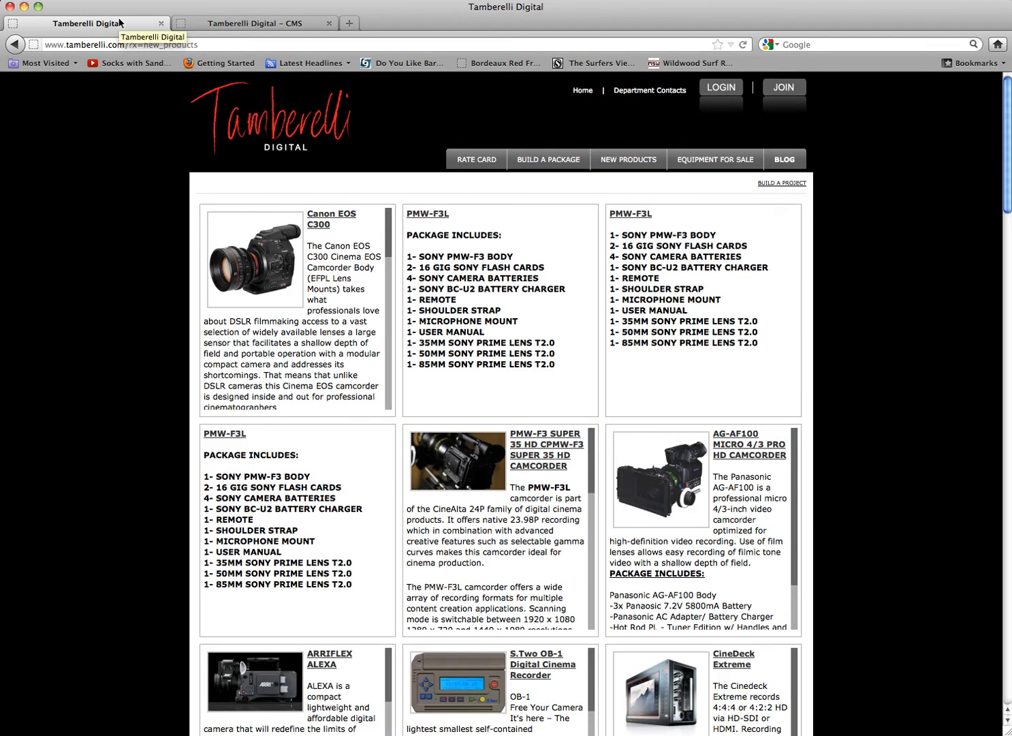
click(285, 125)
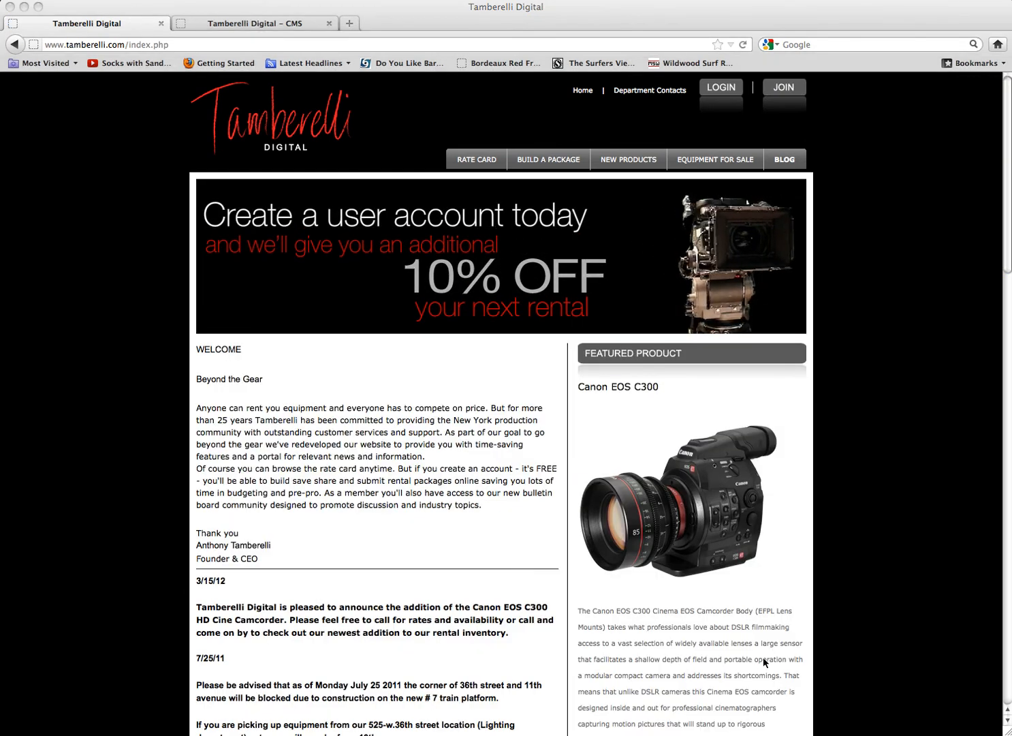
click(11, 0)
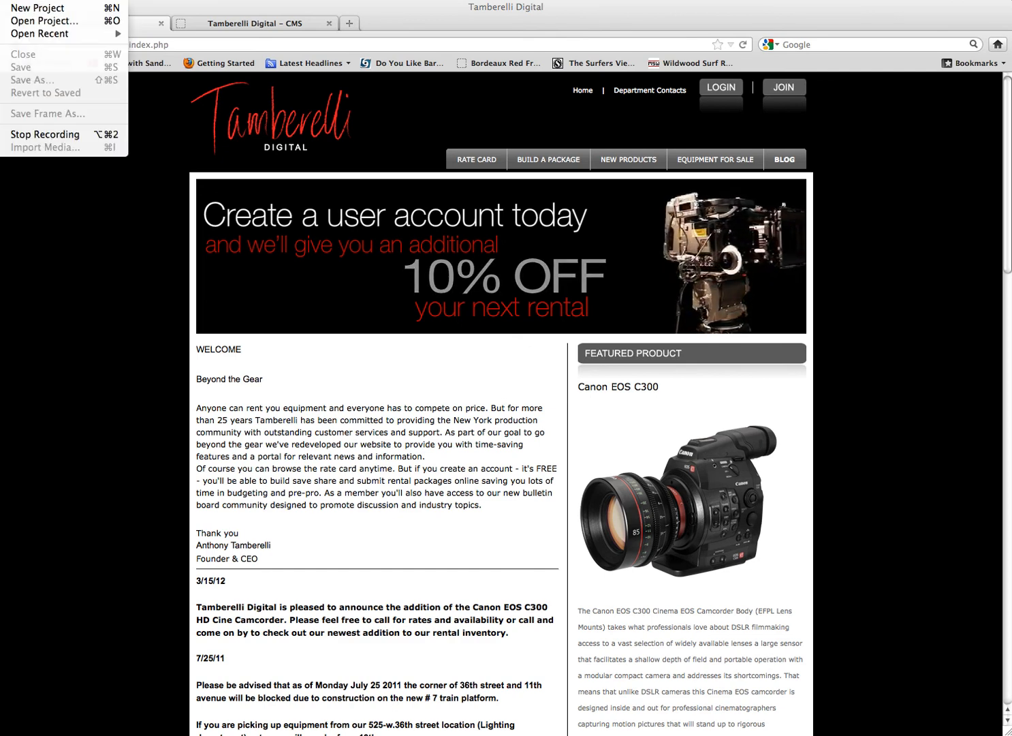